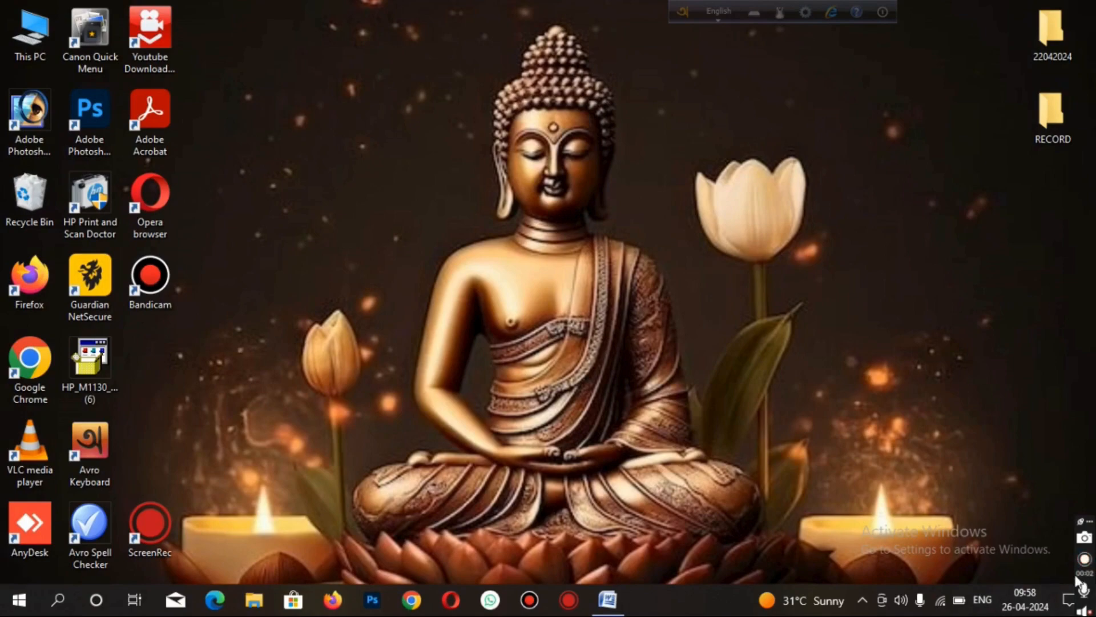
# Step: Switch to the open Word document and look through the workshop request letter from the addressee down to the signature
pyautogui.click(619, 606)
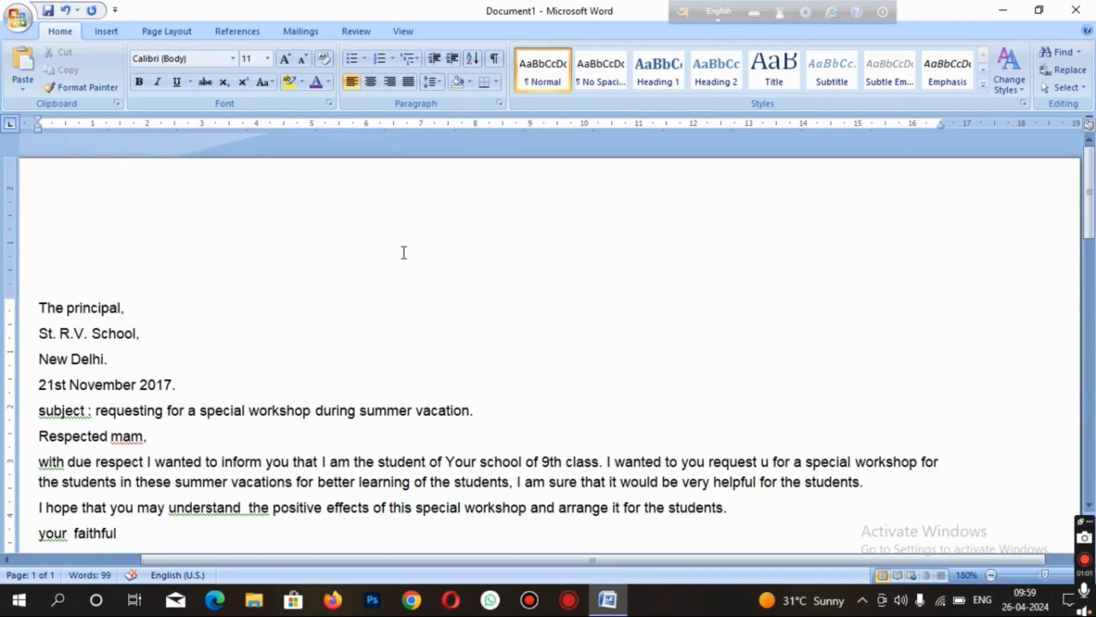
pyautogui.scroll(-2, 132, 365)
pyautogui.scroll(-2, 250, 353)
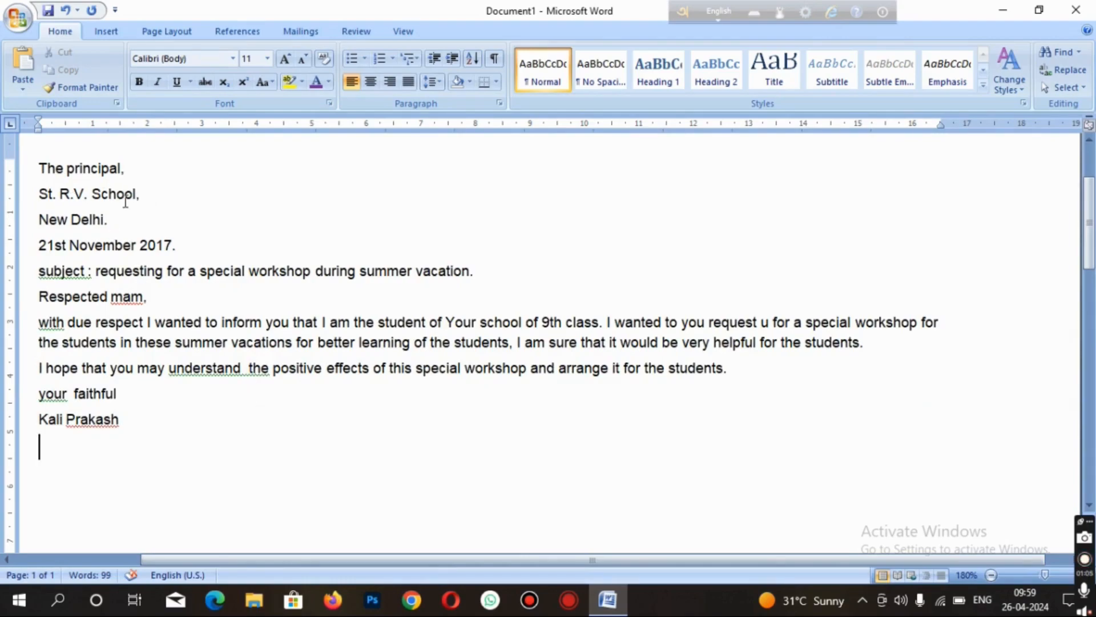
pyautogui.scroll(4, 145, 204)
pyautogui.scroll(-4, 158, 390)
pyautogui.moveTo(40, 168); pyautogui.dragTo(445, 432)
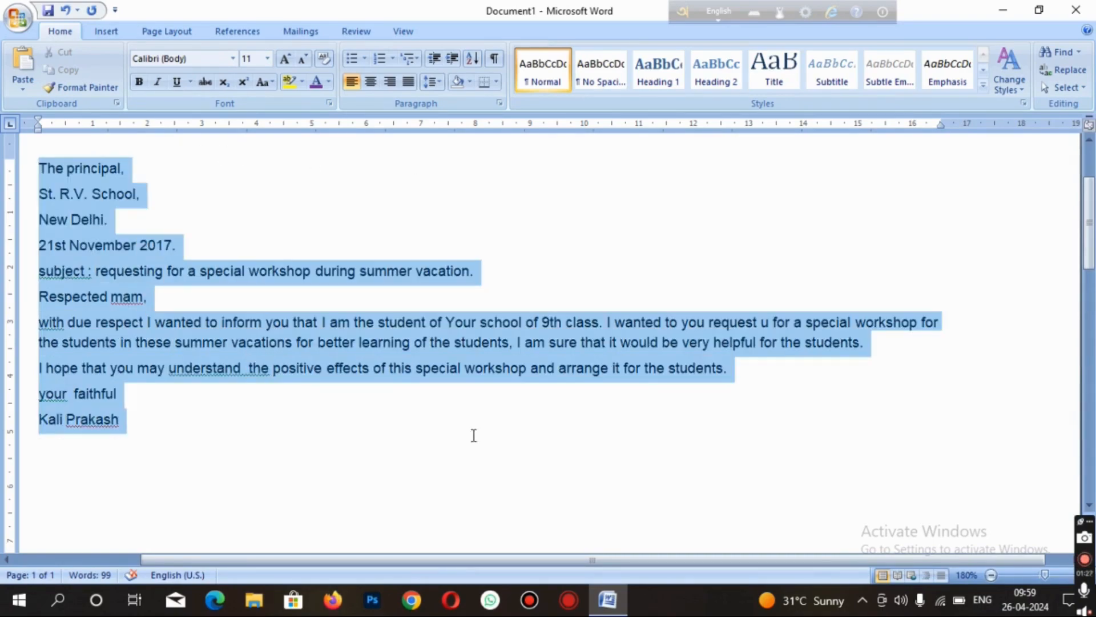
pyautogui.click(267, 458)
pyautogui.scroll(2, 301, 296)
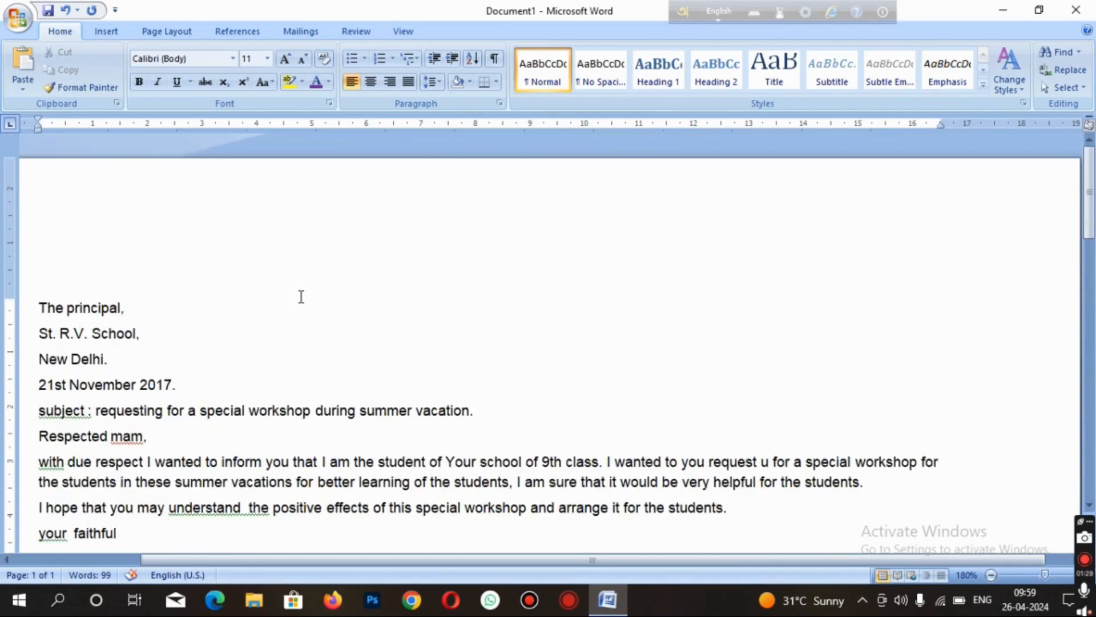
pyautogui.scroll(-2, 144, 298)
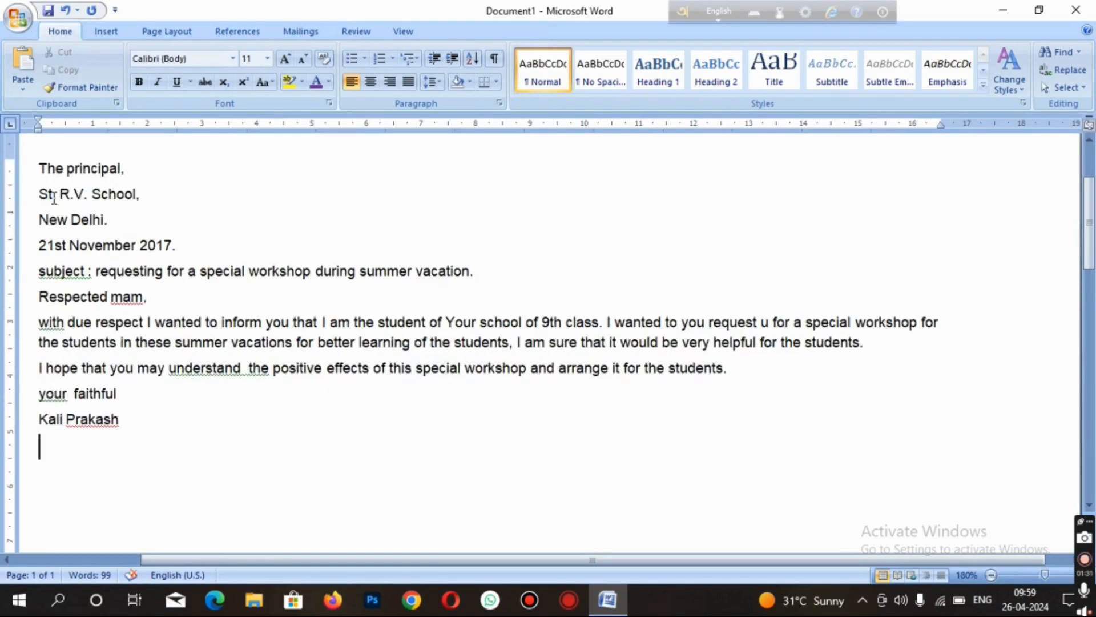
pyautogui.moveTo(40, 168); pyautogui.dragTo(460, 428)
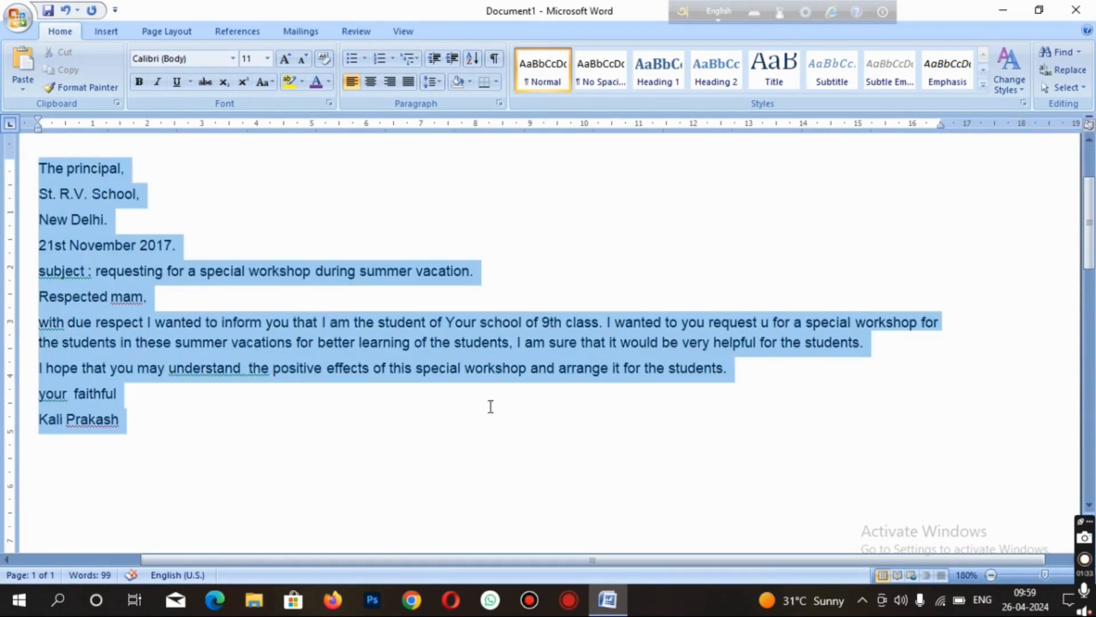
pyautogui.click(183, 245)
# Step: Centre the whole letter, from "The principal," down to the signature, and change its alignment to right
pyautogui.moveTo(40, 168); pyautogui.dragTo(128, 423)
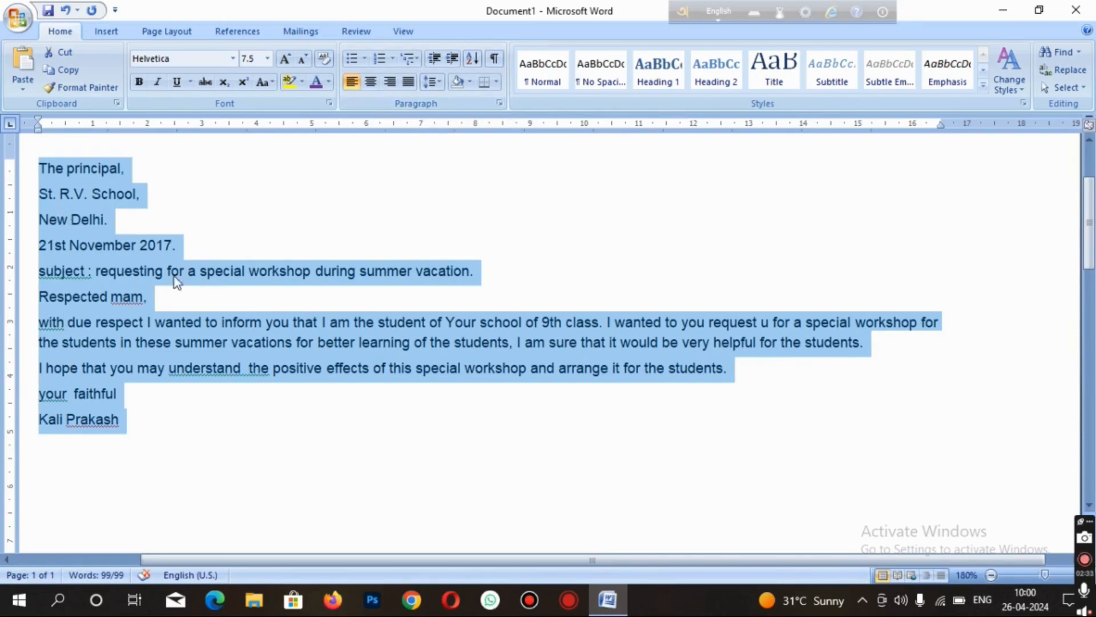
pyautogui.click(371, 83)
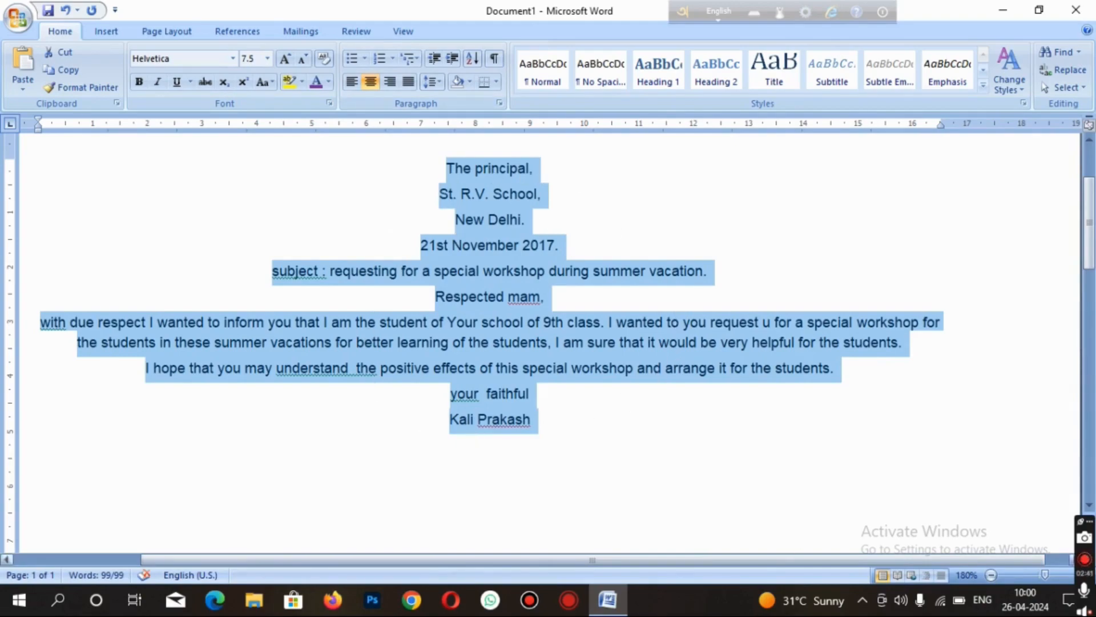
pyautogui.click(390, 84)
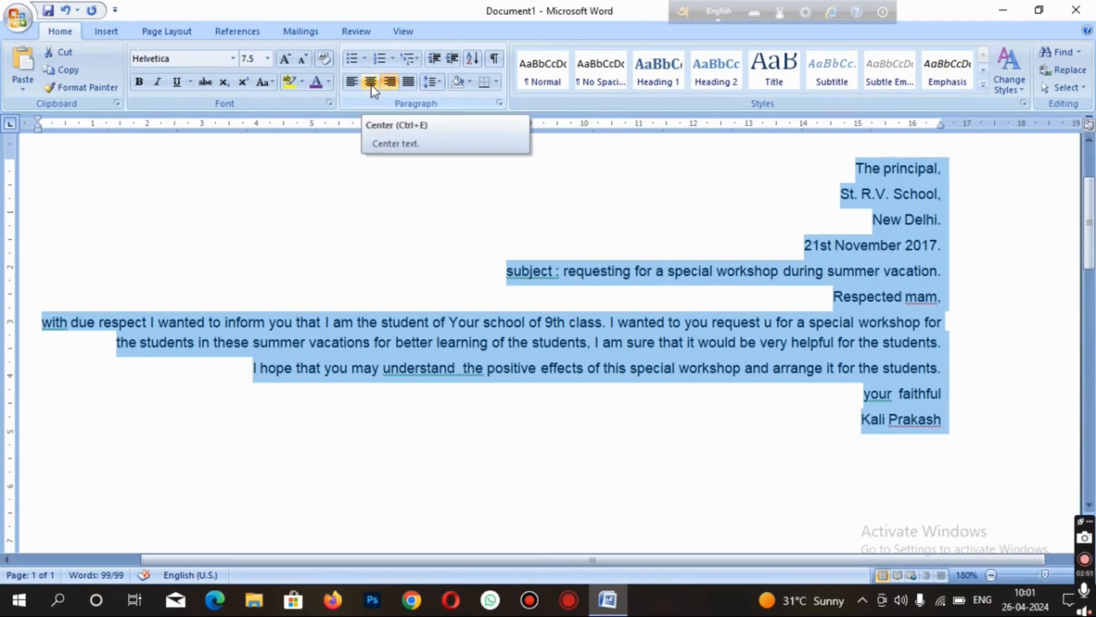
pyautogui.scroll(1, 508, 431)
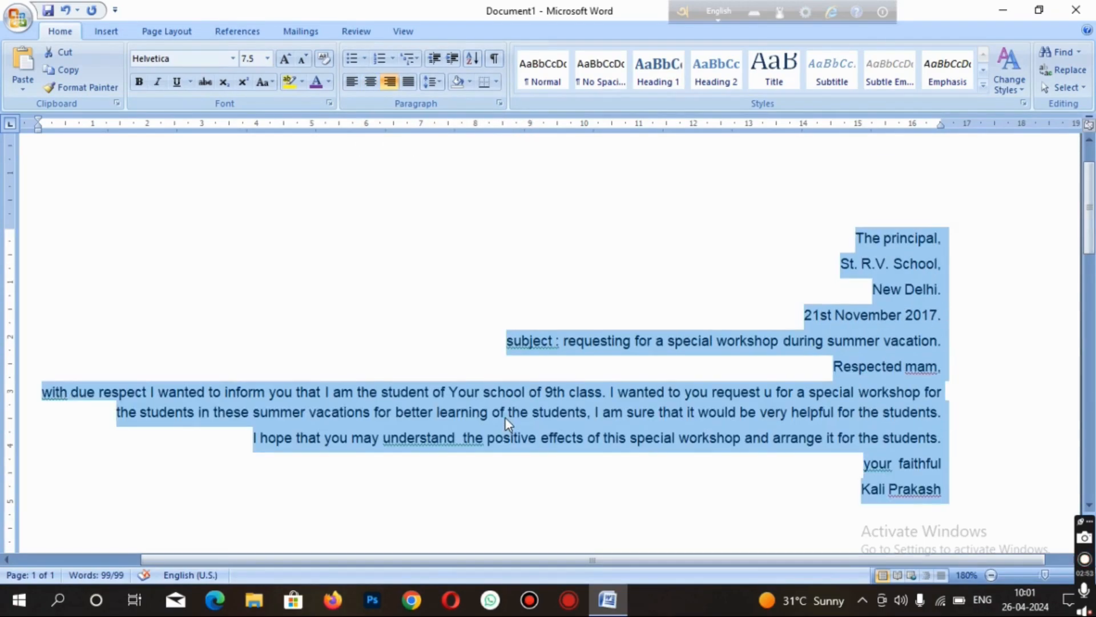
pyautogui.click(746, 275)
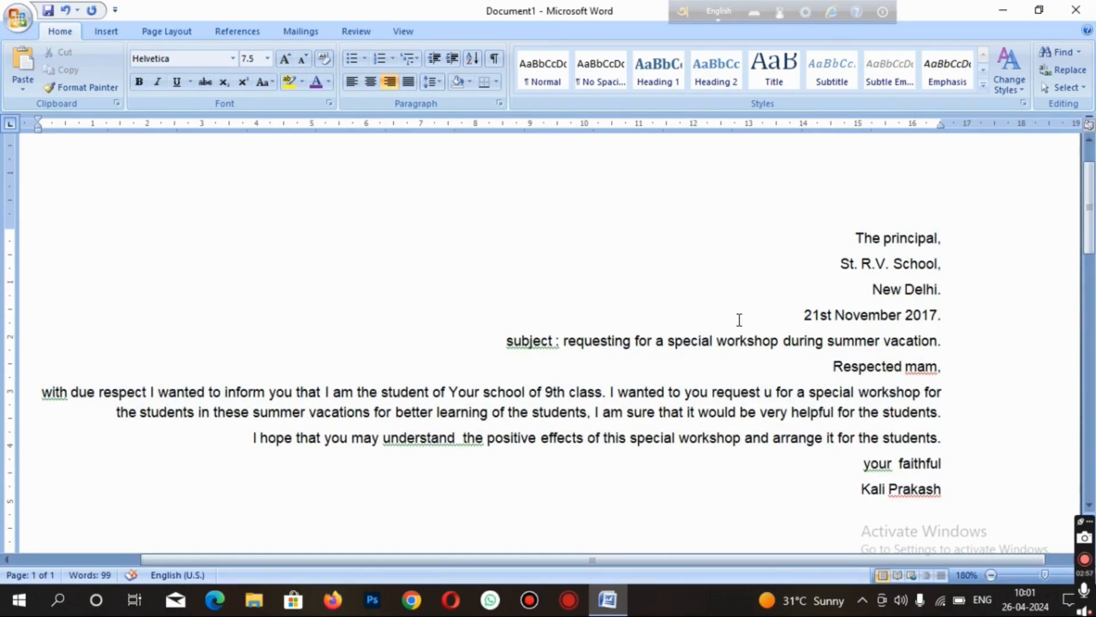
# Step: Cycle the whole letter through left, centre and right alignment, ending with it aligned left
pyautogui.moveTo(668, 205); pyautogui.dragTo(916, 505)
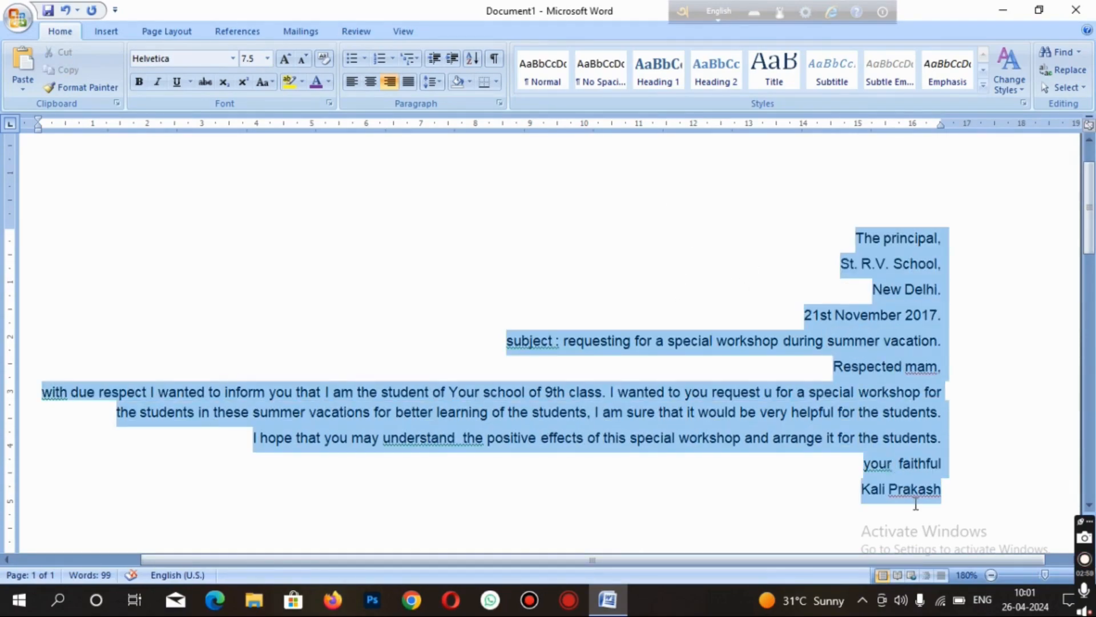
pyautogui.click(353, 81)
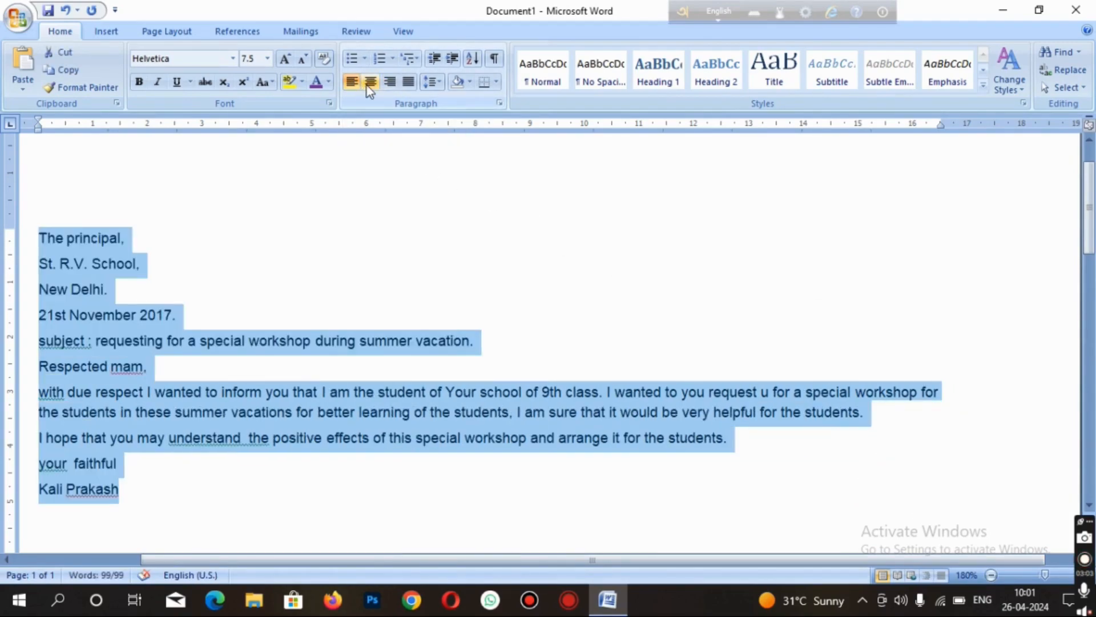
pyautogui.click(371, 82)
pyautogui.click(390, 82)
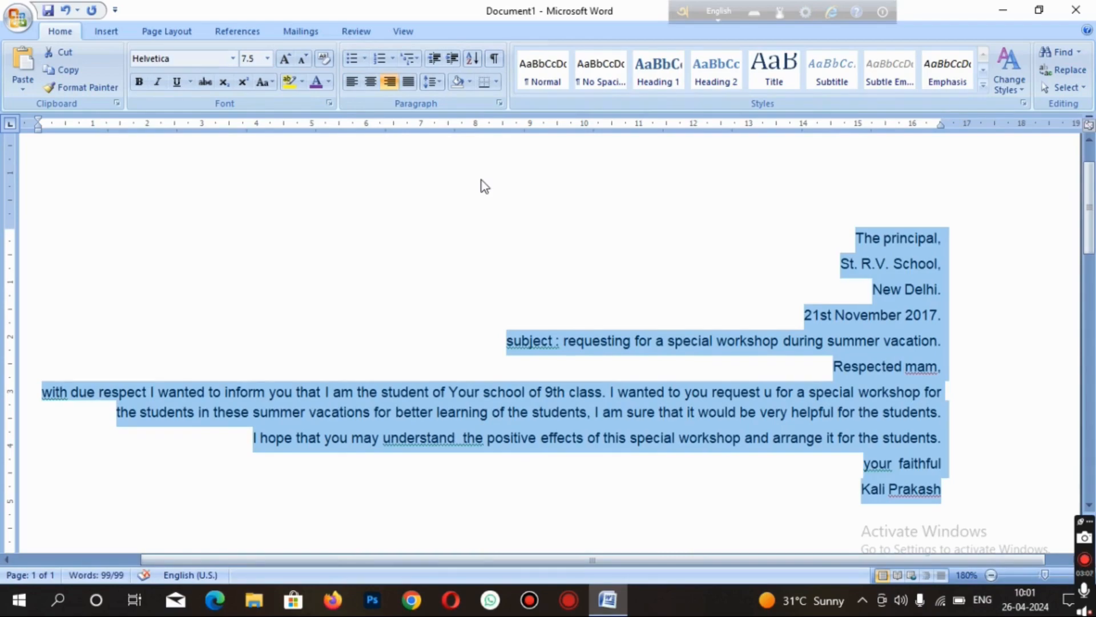
pyautogui.hotkey('ctrl', 'l')
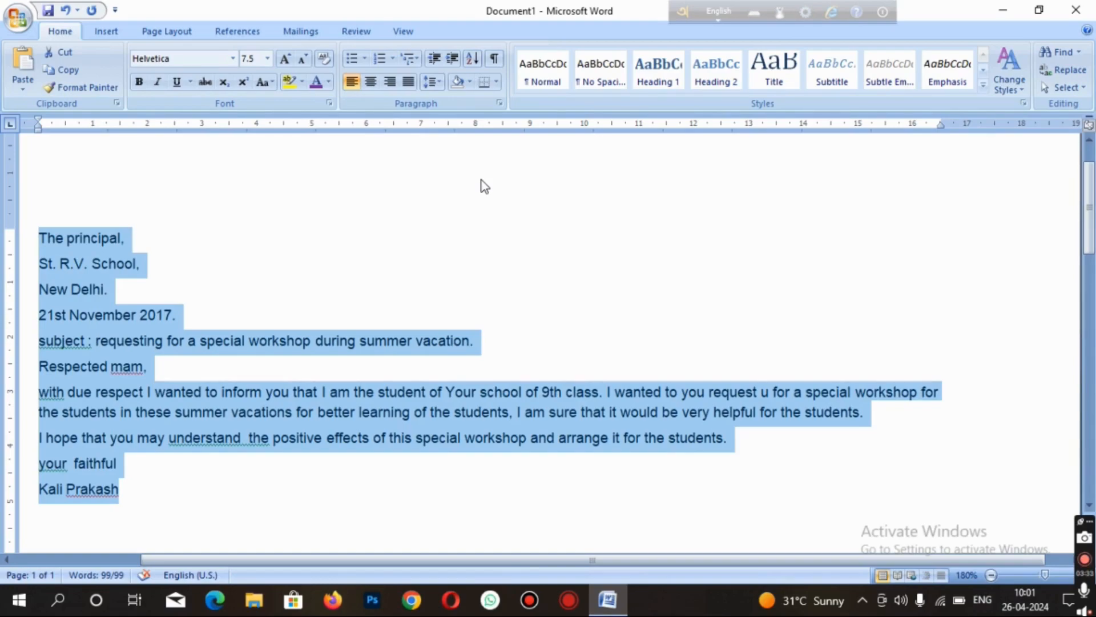
pyautogui.click(472, 186)
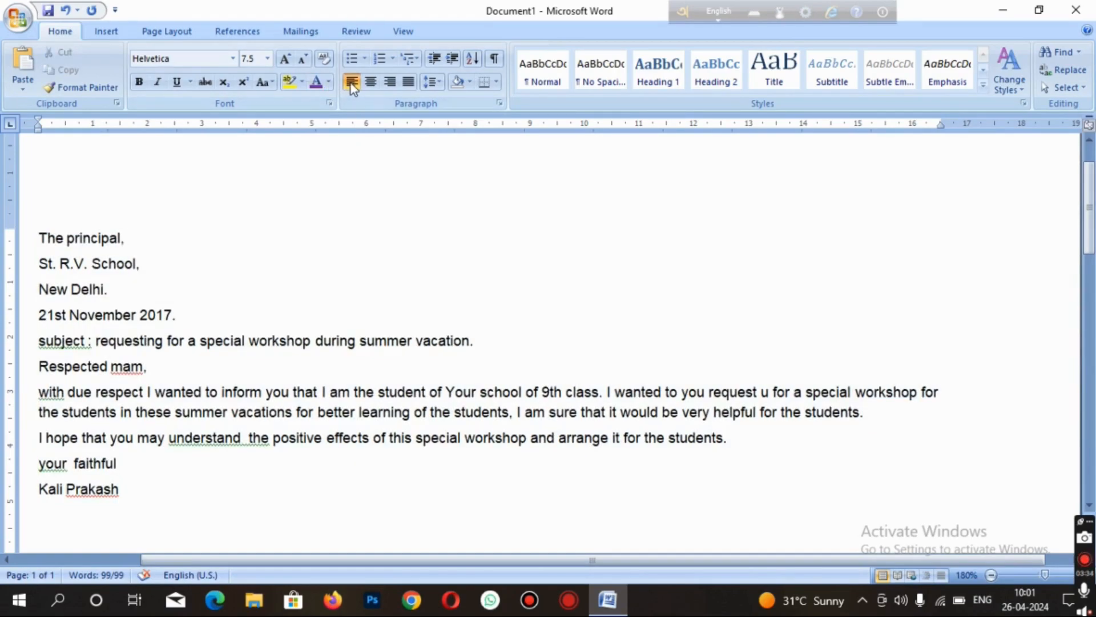
# Step: Justify all paragraphs of the letter, from "The principal," down to the signature
pyautogui.moveTo(39, 237); pyautogui.dragTo(727, 510)
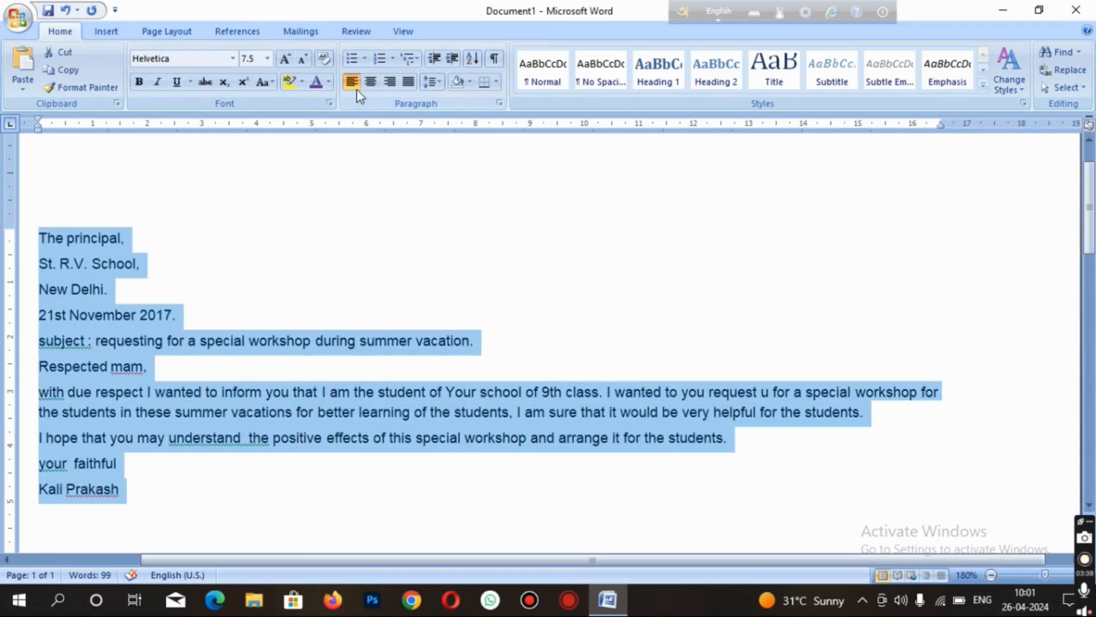
pyautogui.hotkey('ctrl', 'j')
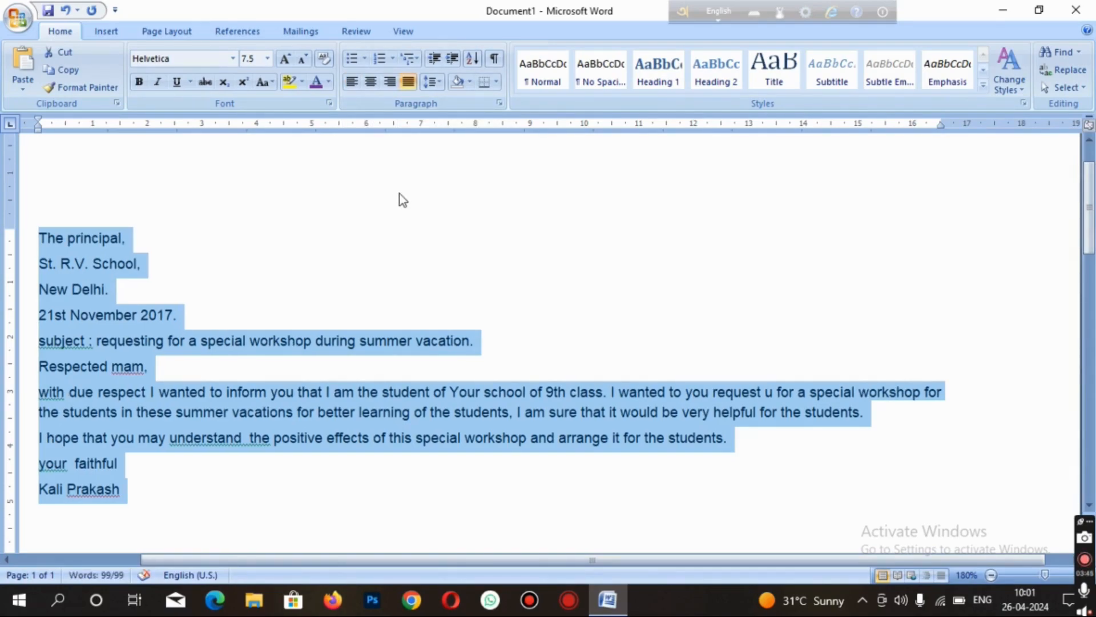
pyautogui.click(400, 194)
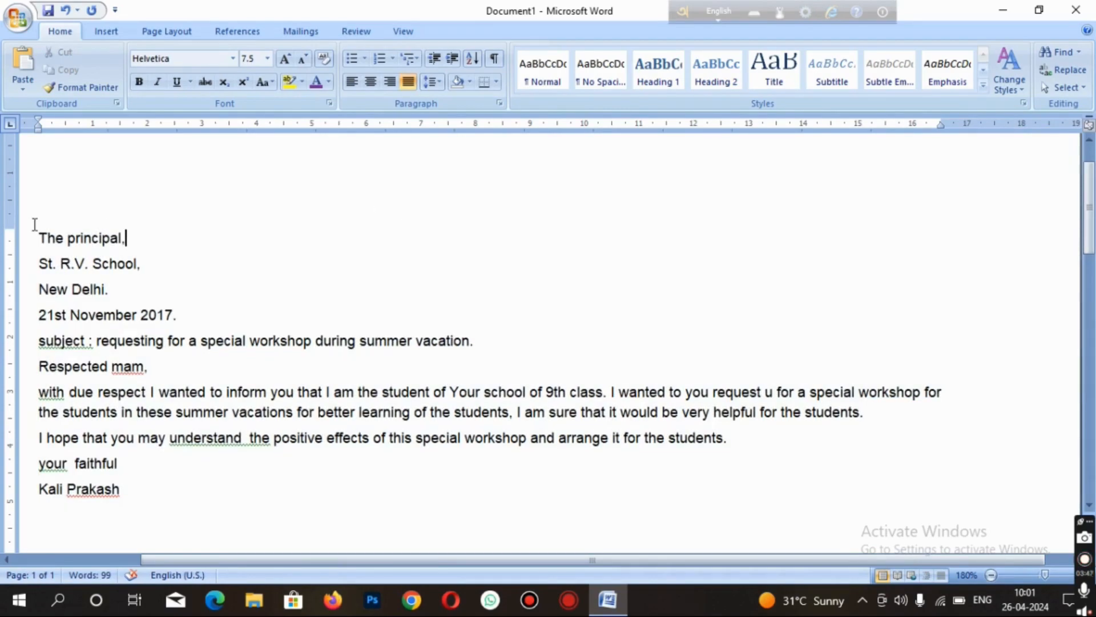
pyautogui.moveTo(35, 230); pyautogui.dragTo(814, 500)
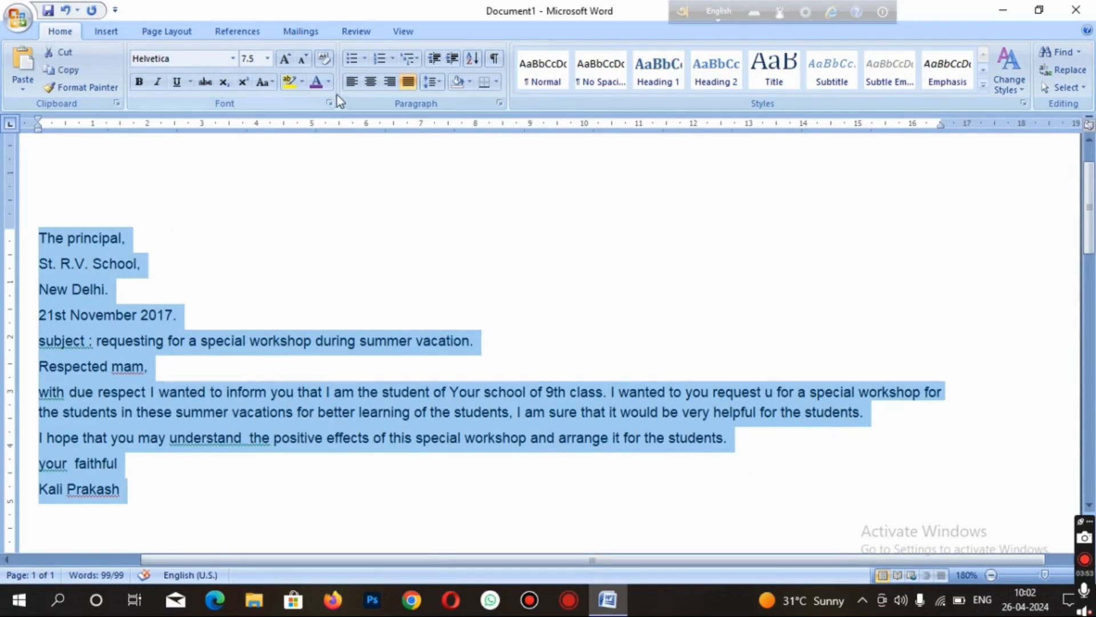
pyautogui.click(71, 263)
pyautogui.moveTo(38, 239); pyautogui.dragTo(189, 313)
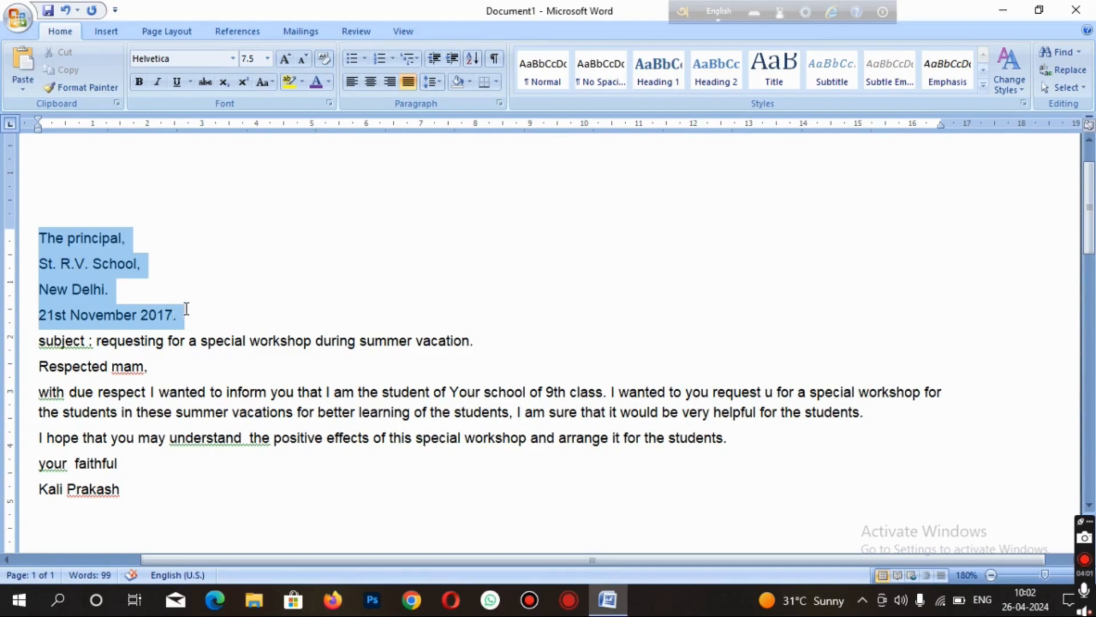
# Step: Centre the subject line about the special workshop, return it to left alignment and centre it again
pyautogui.moveTo(40, 340); pyautogui.dragTo(490, 339)
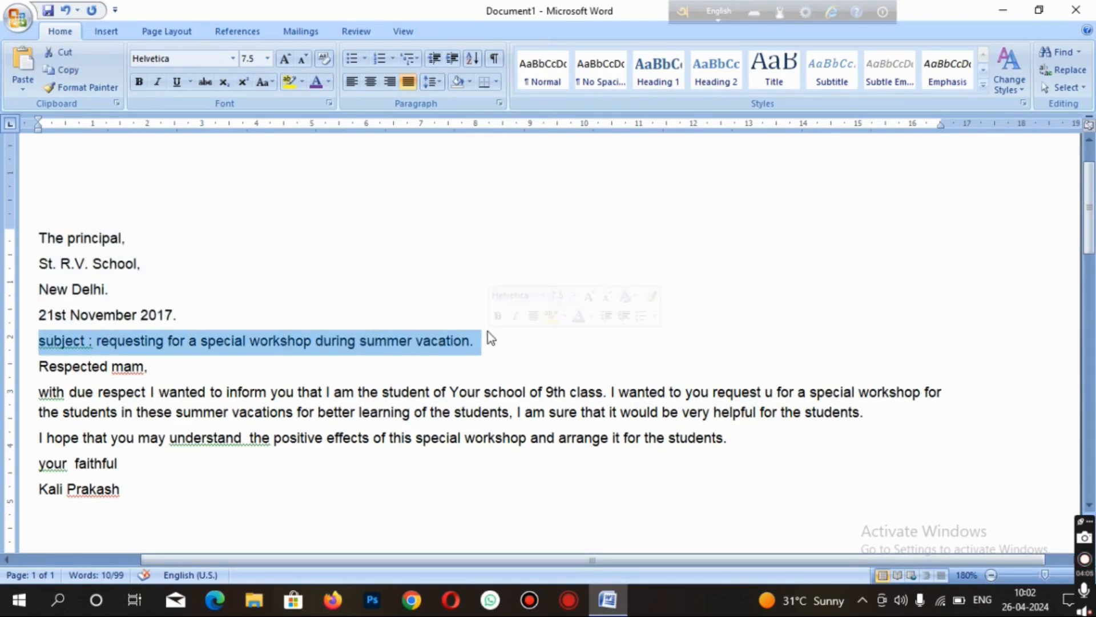
pyautogui.click(371, 87)
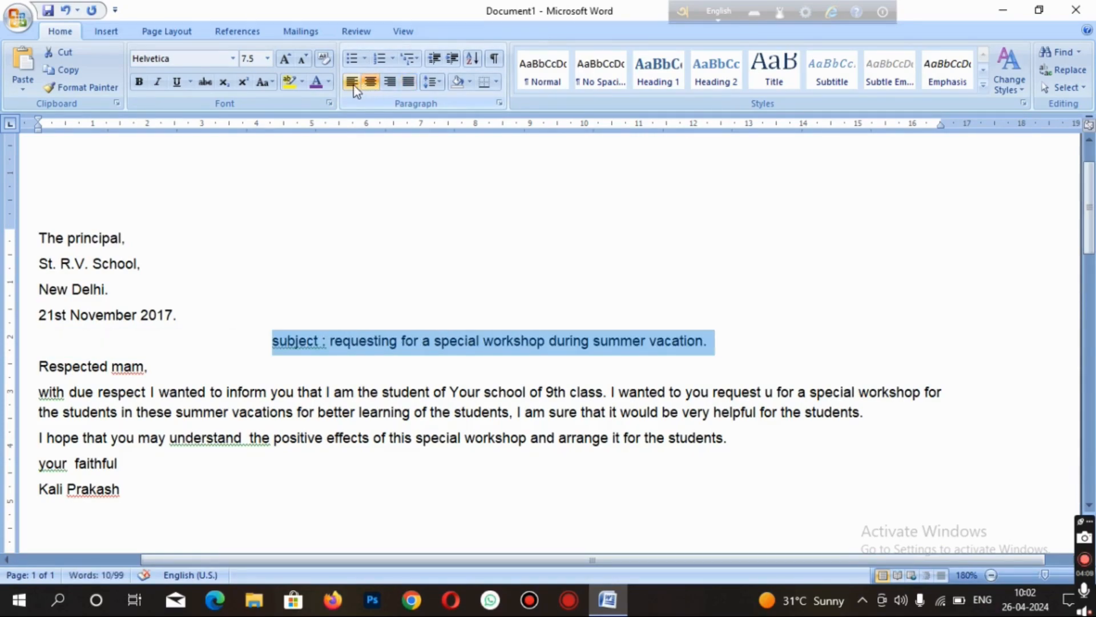
pyautogui.click(352, 82)
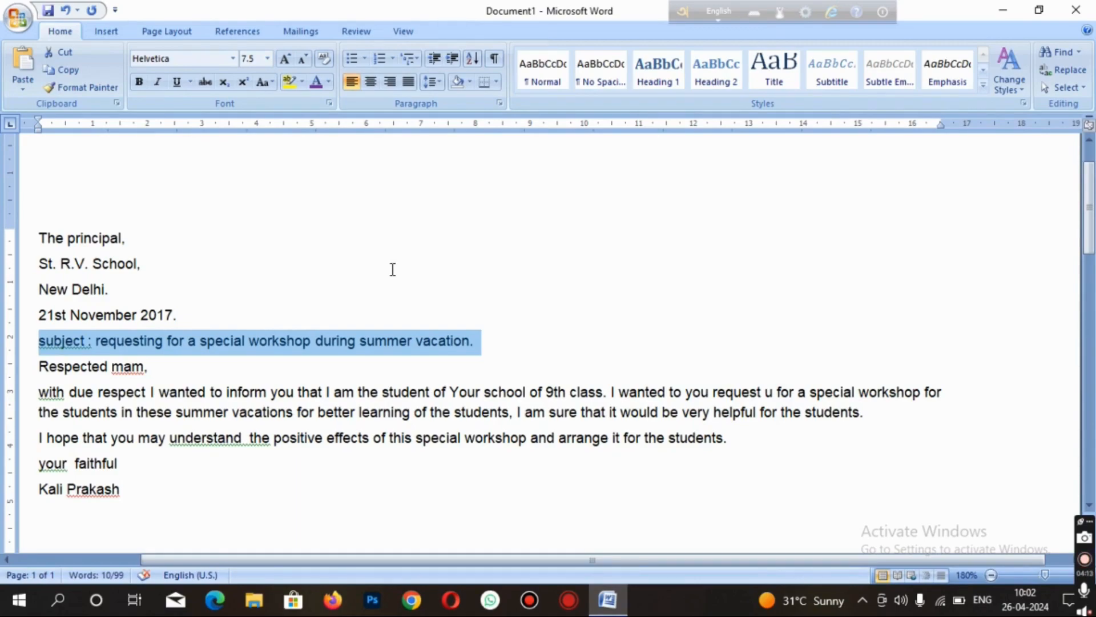
pyautogui.hotkey('ctrl', 'e')
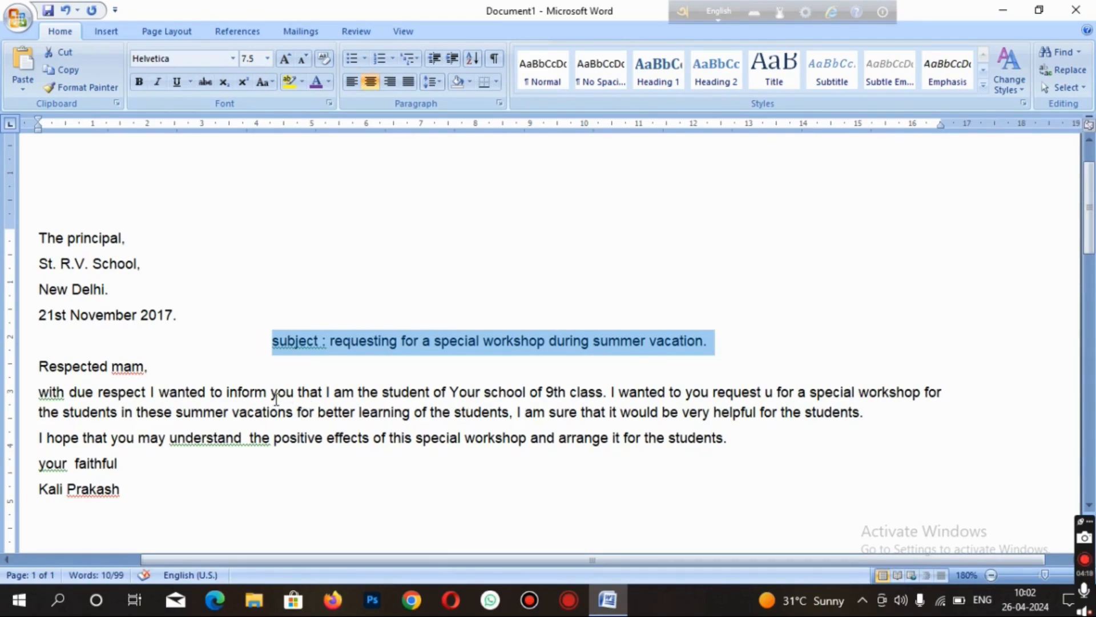
pyautogui.click(727, 335)
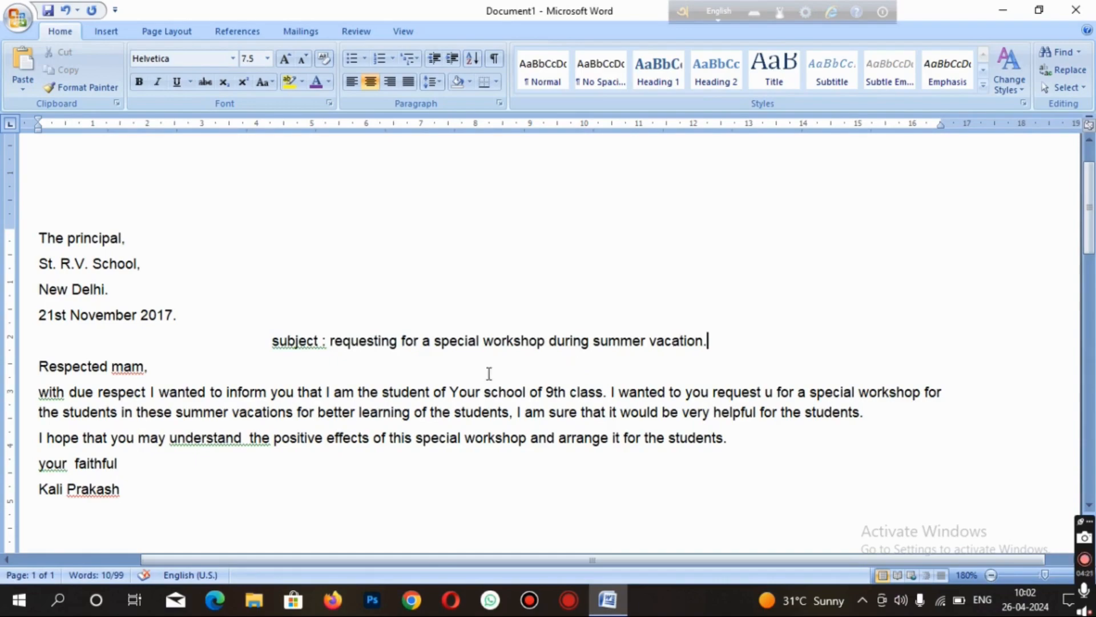
# Step: Right-align the subject line about the special workshop, then set it to left alignment
pyautogui.tripleClick(725, 342)
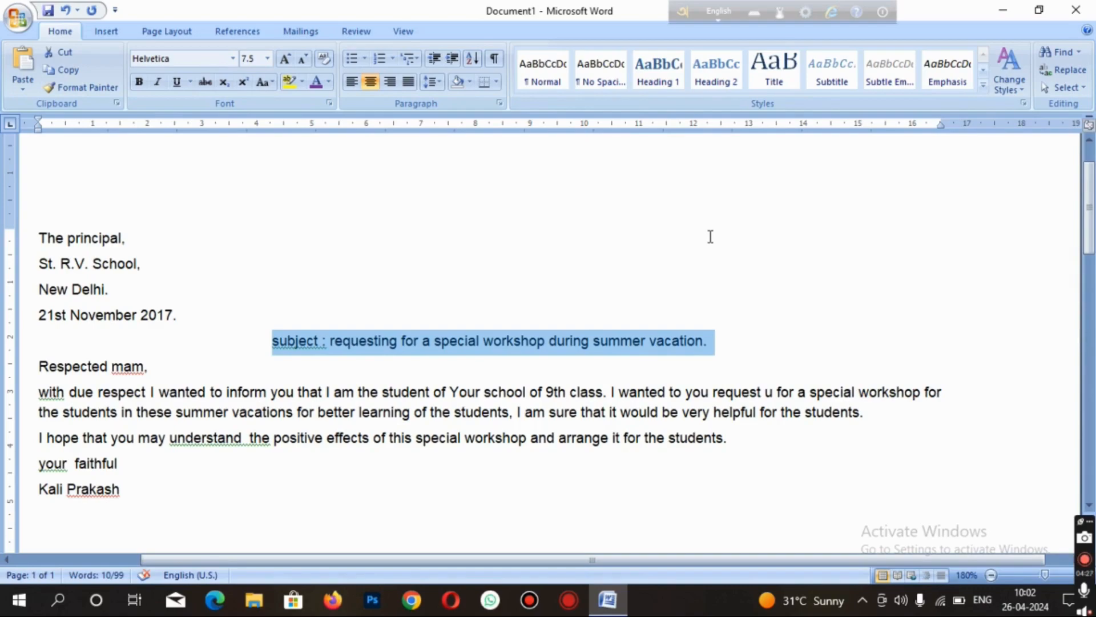
pyautogui.hotkey('ctrl', 'r')
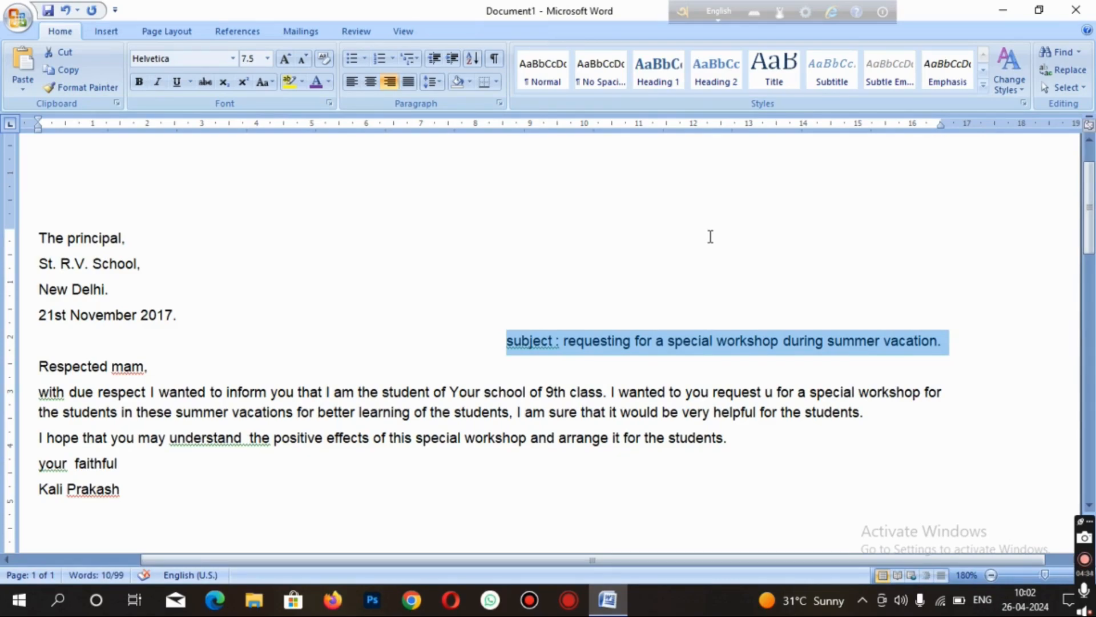
pyautogui.hotkey('ctrl', 'l')
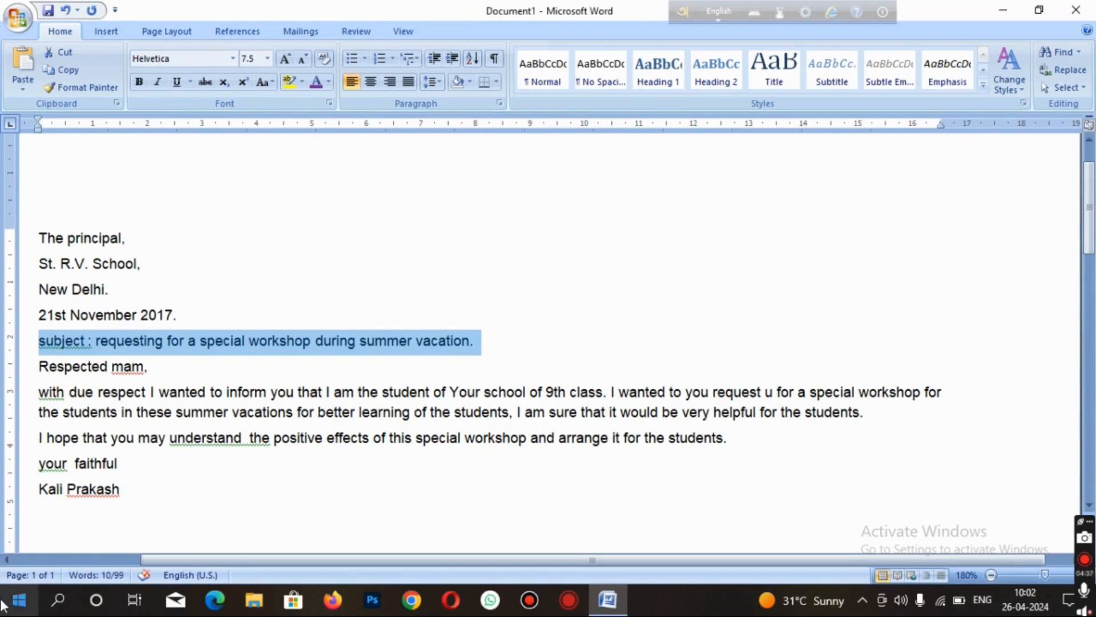
pyautogui.click(238, 436)
pyautogui.click(146, 341)
pyautogui.click(107, 290)
pyautogui.write('.')
pyautogui.click(142, 263)
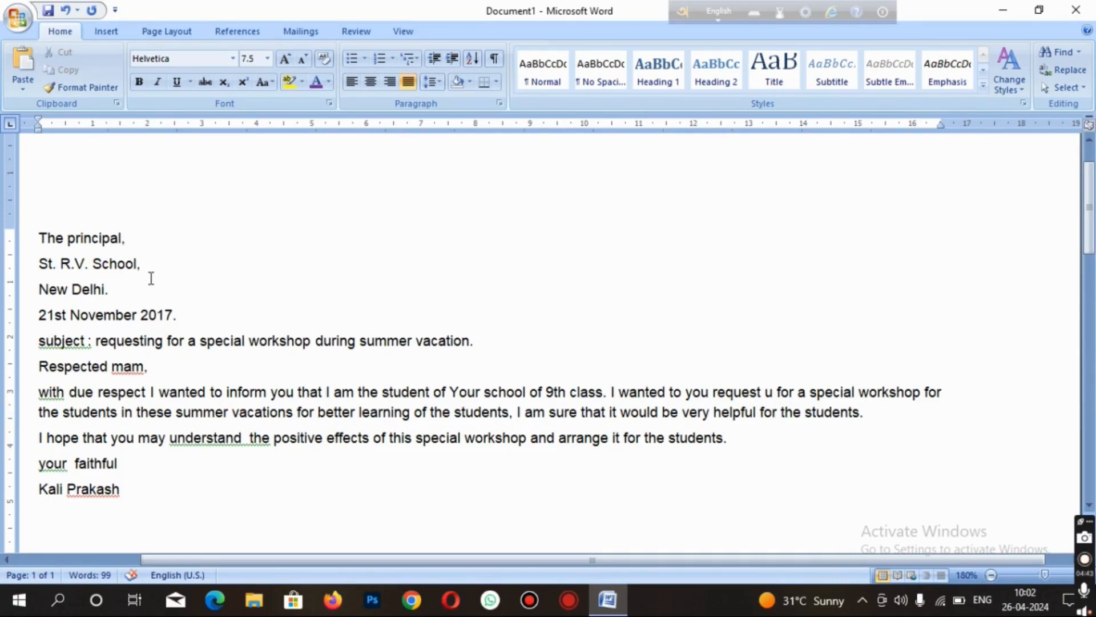
pyautogui.click(39, 263)
pyautogui.click(39, 263)
pyautogui.click(40, 237)
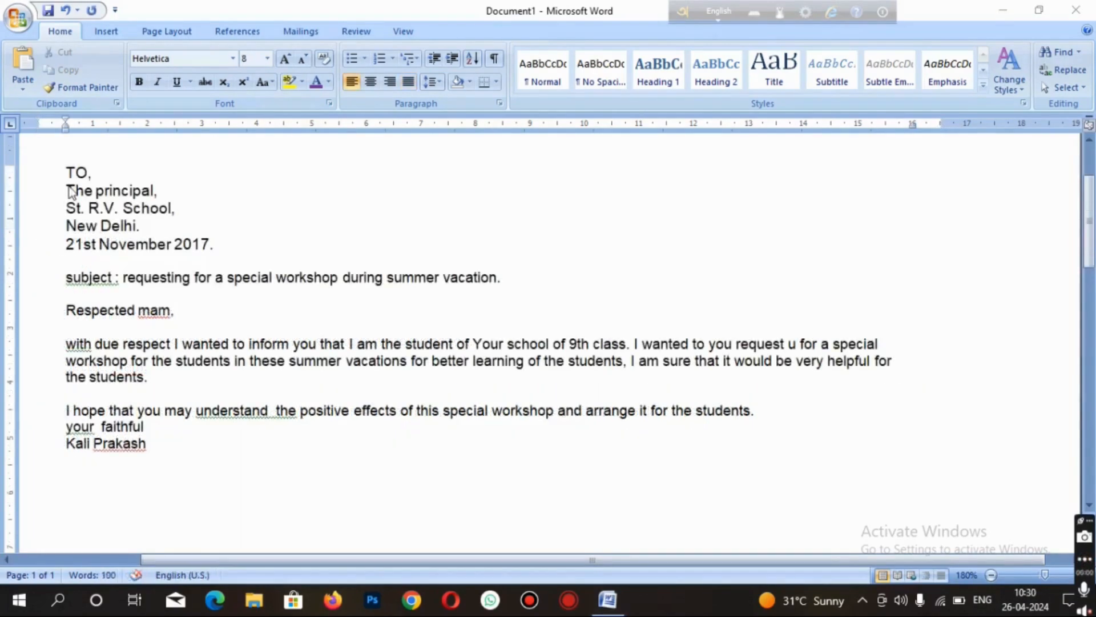
# Step: Try centre and right alignment on the line "The principal," without selecting its text, and return it to left alignment
pyautogui.click(67, 191)
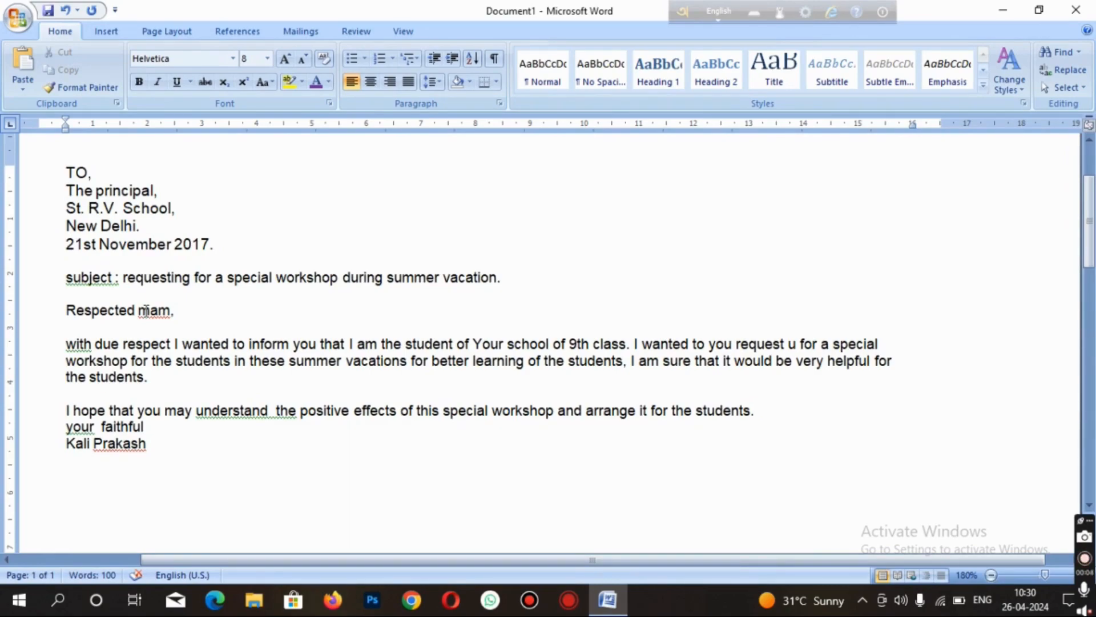
pyautogui.hotkey('ctrl', 'e')
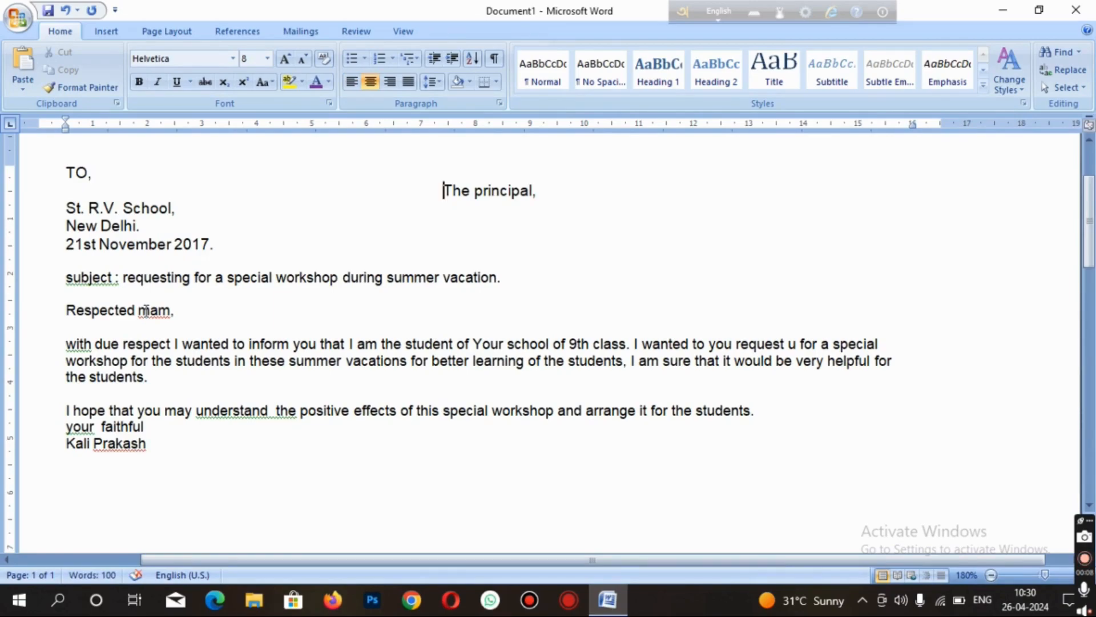
pyautogui.hotkey('ctrl', 'r')
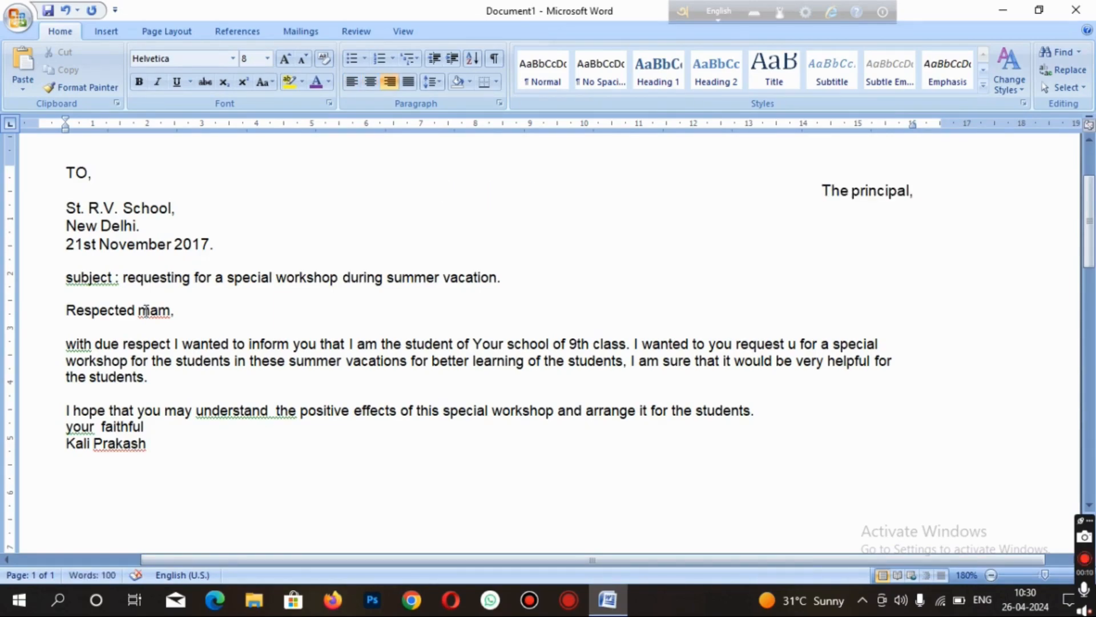
pyautogui.hotkey('ctrl', 'l')
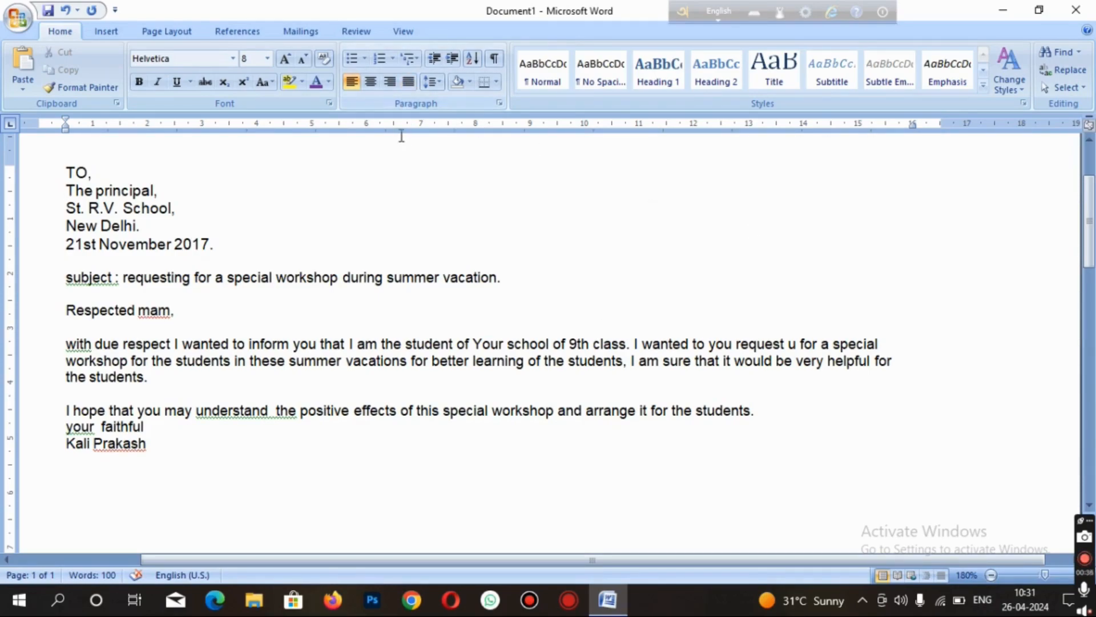
# Step: Centre-align the whole letter, from "TO," down to the signature
pyautogui.moveTo(65, 174); pyautogui.dragTo(723, 455)
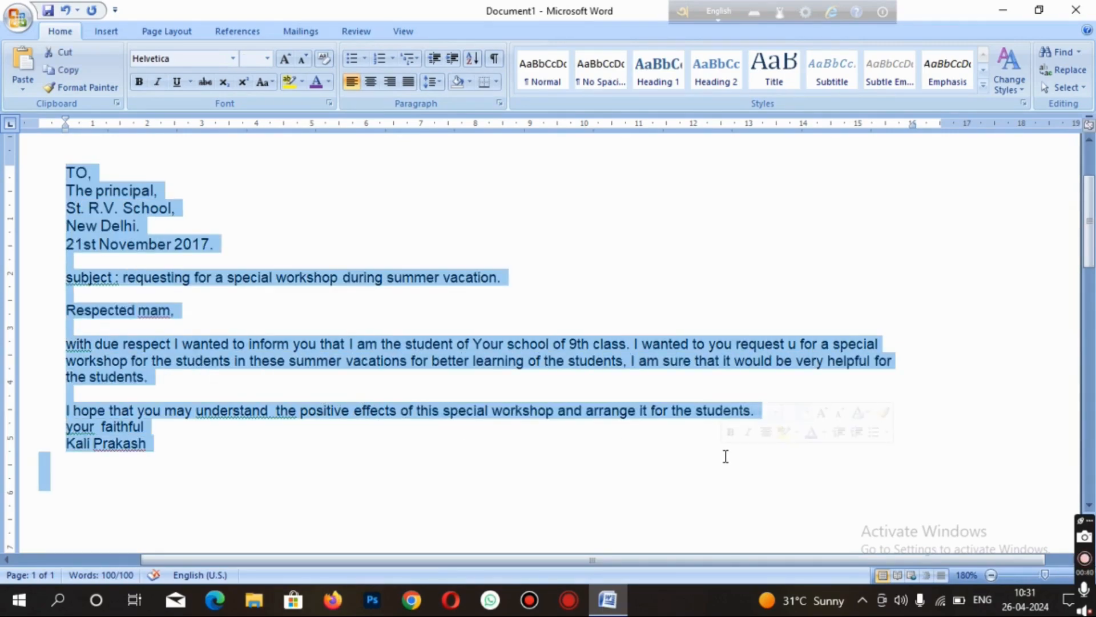
pyautogui.hotkey('ctrl', 'e')
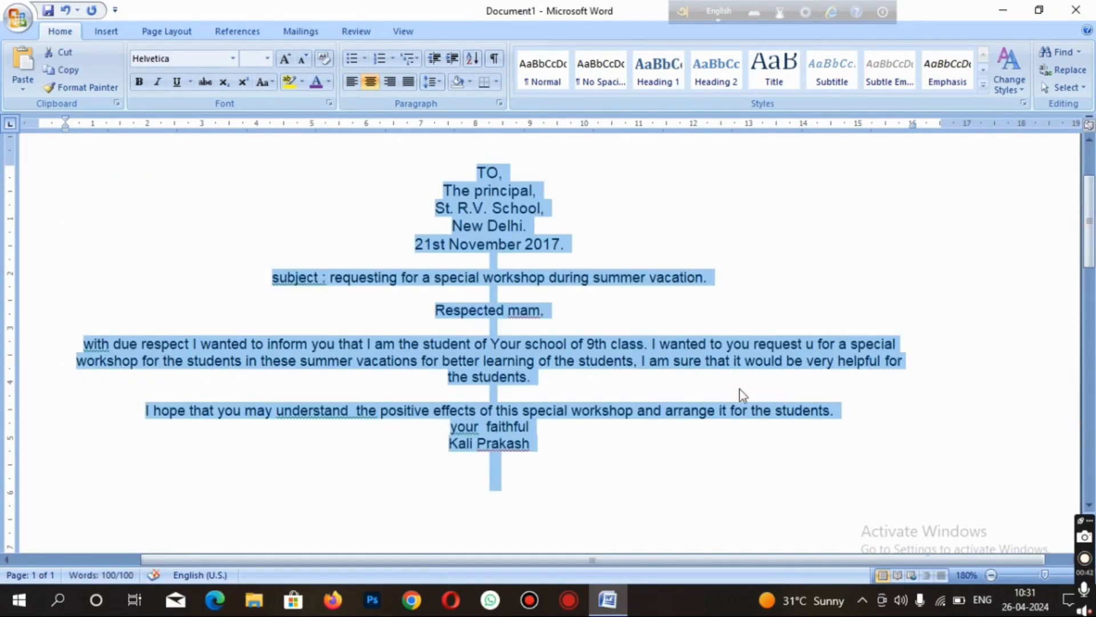
pyautogui.click(602, 227)
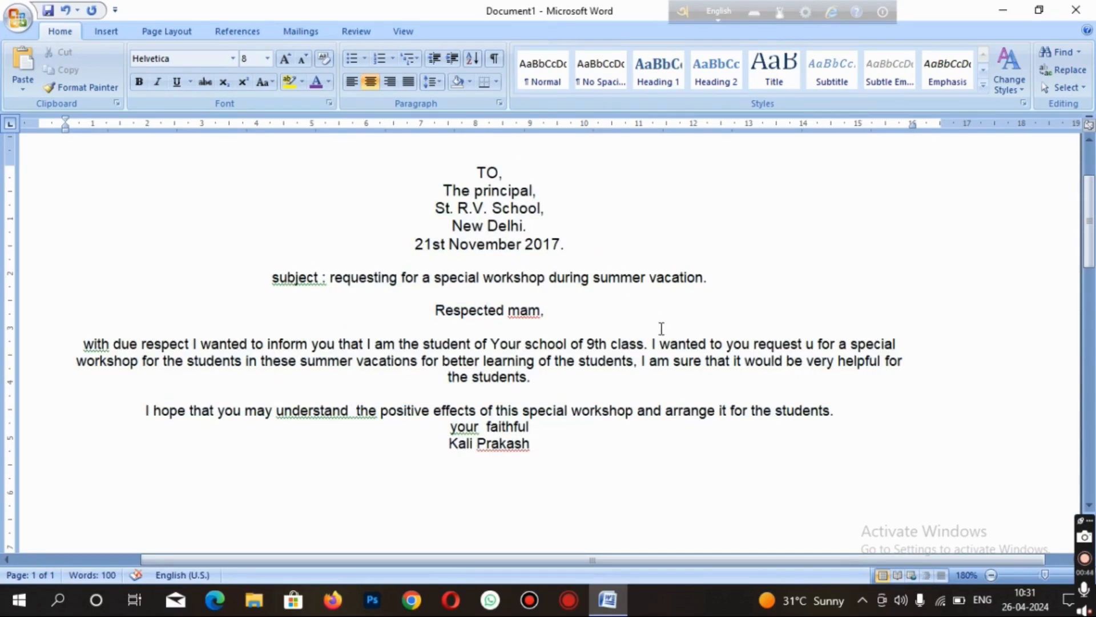
# Step: Justify the whole letter, from "TO," down to the signature
pyautogui.hotkey('ctrl', 'a')
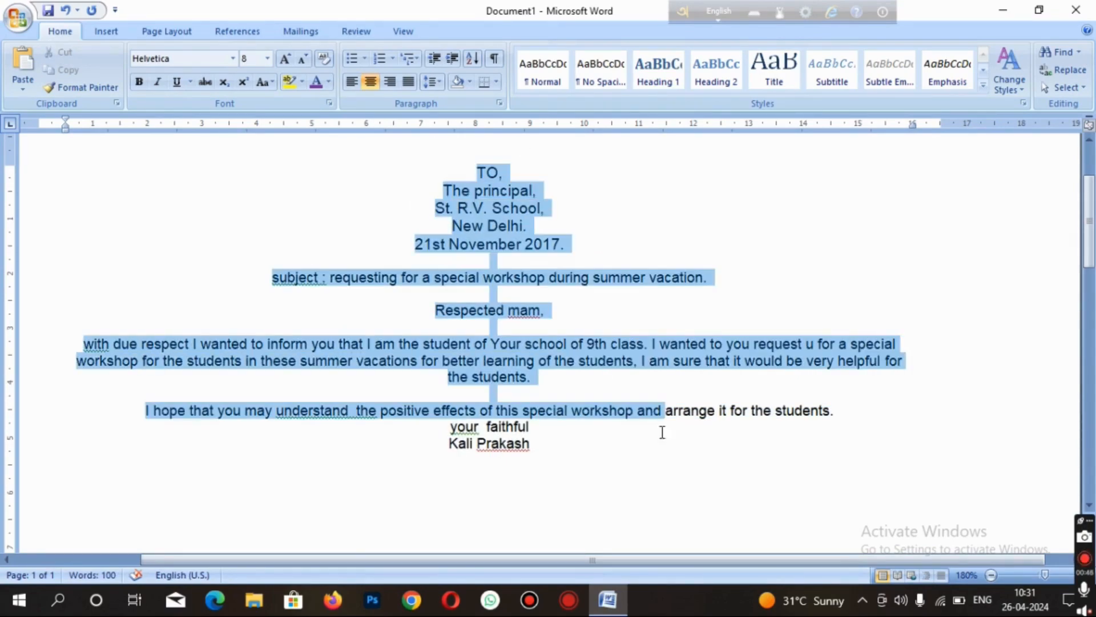
pyautogui.click(409, 84)
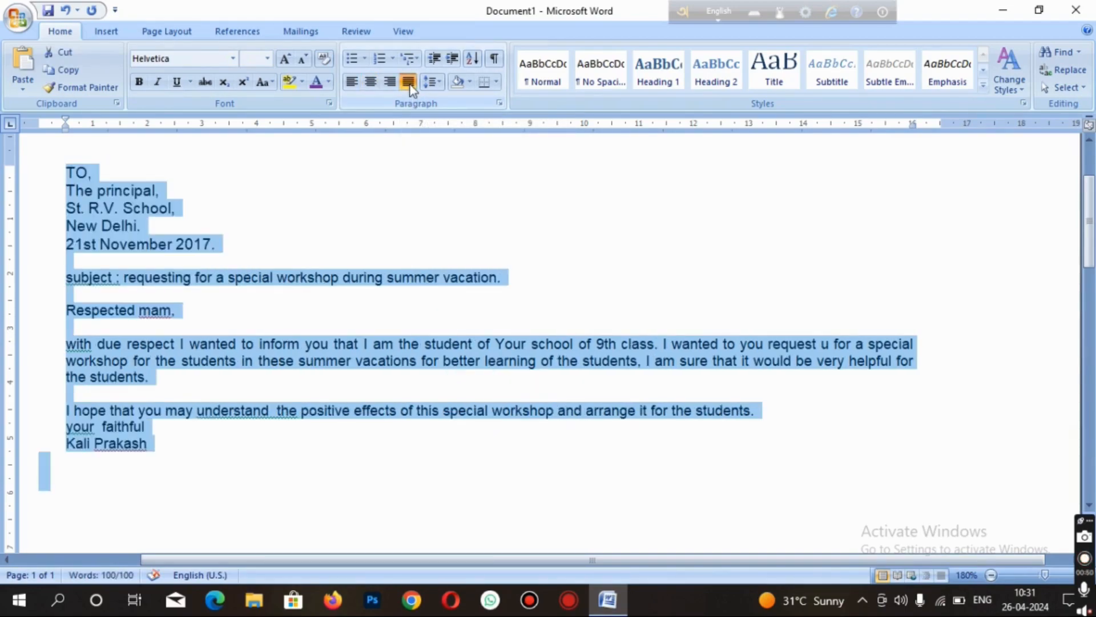
pyautogui.click(718, 265)
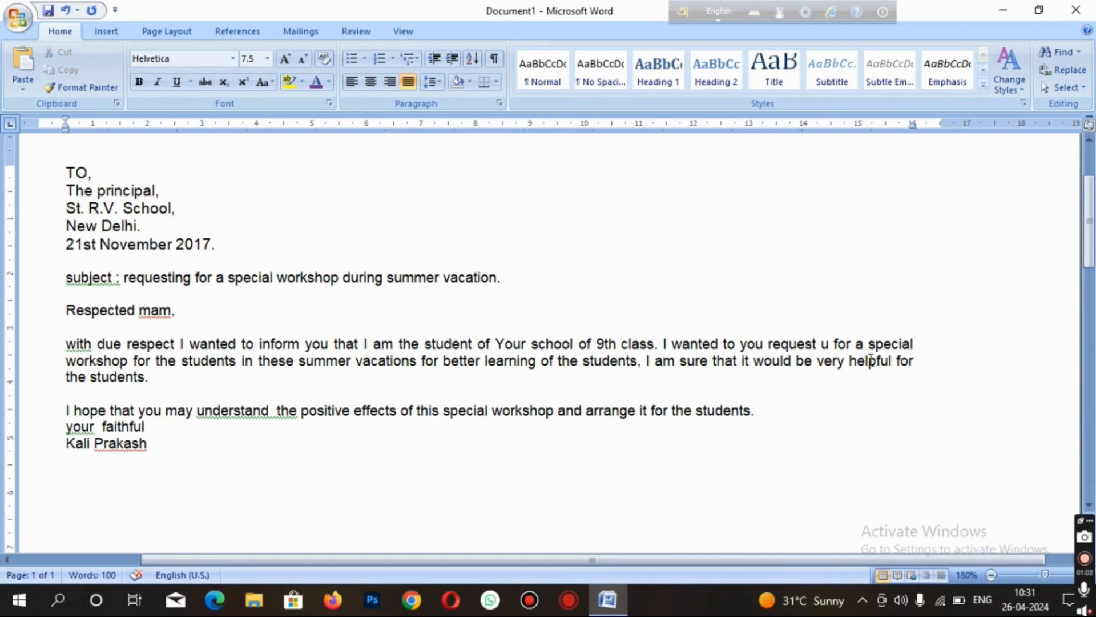
# Step: Set the body paragraph starting "with due respect" to left alignment
pyautogui.moveTo(919, 338); pyautogui.dragTo(879, 344)
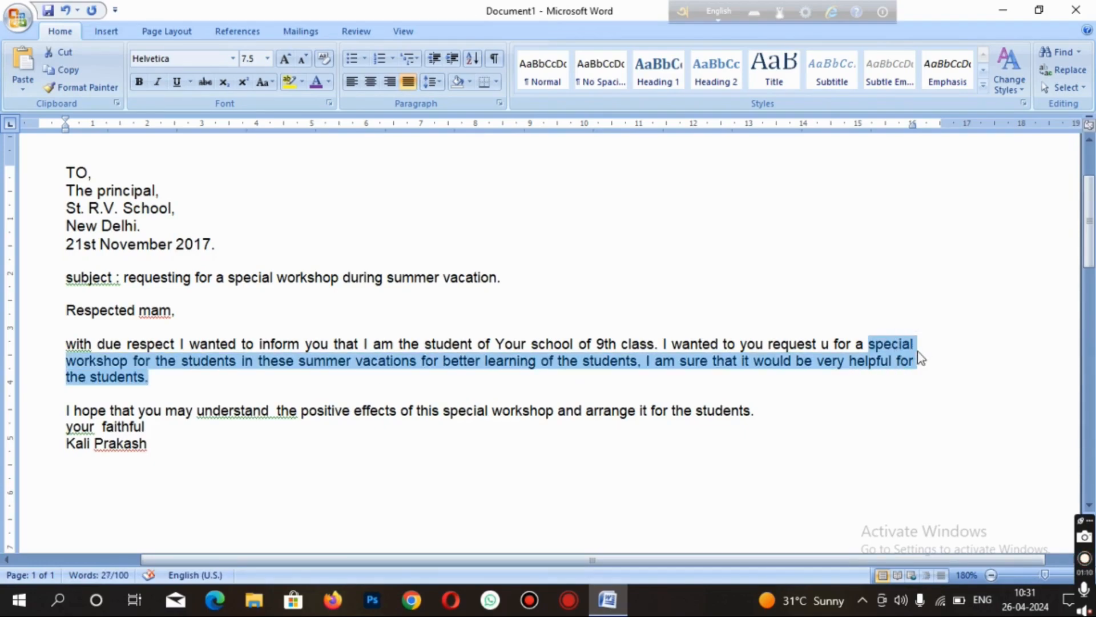
pyautogui.moveTo(67, 342); pyautogui.dragTo(346, 377)
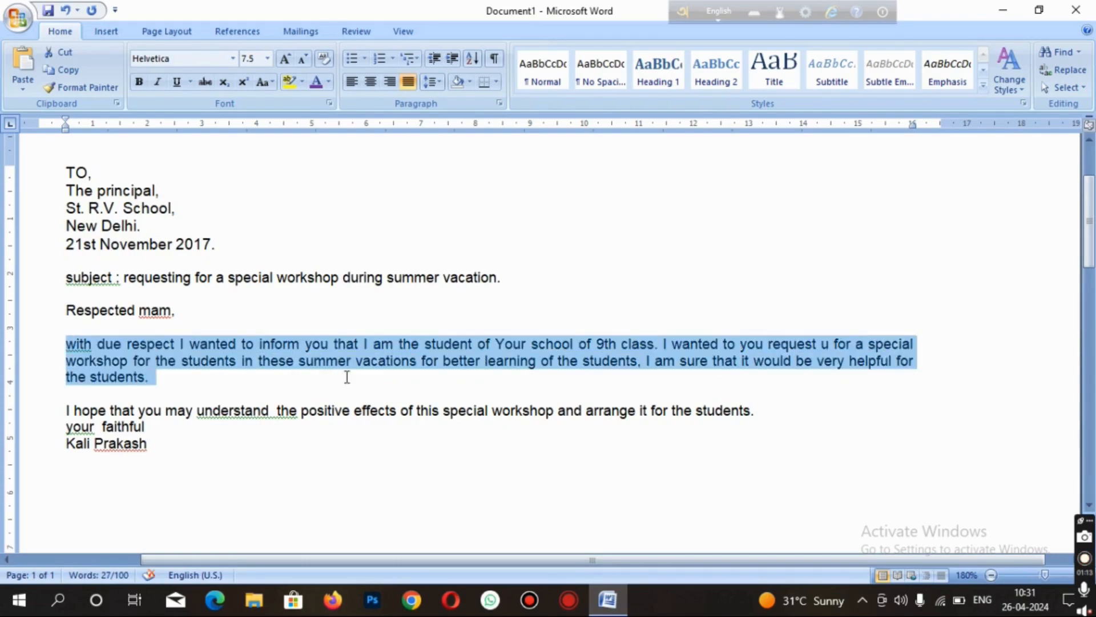
pyautogui.click(353, 86)
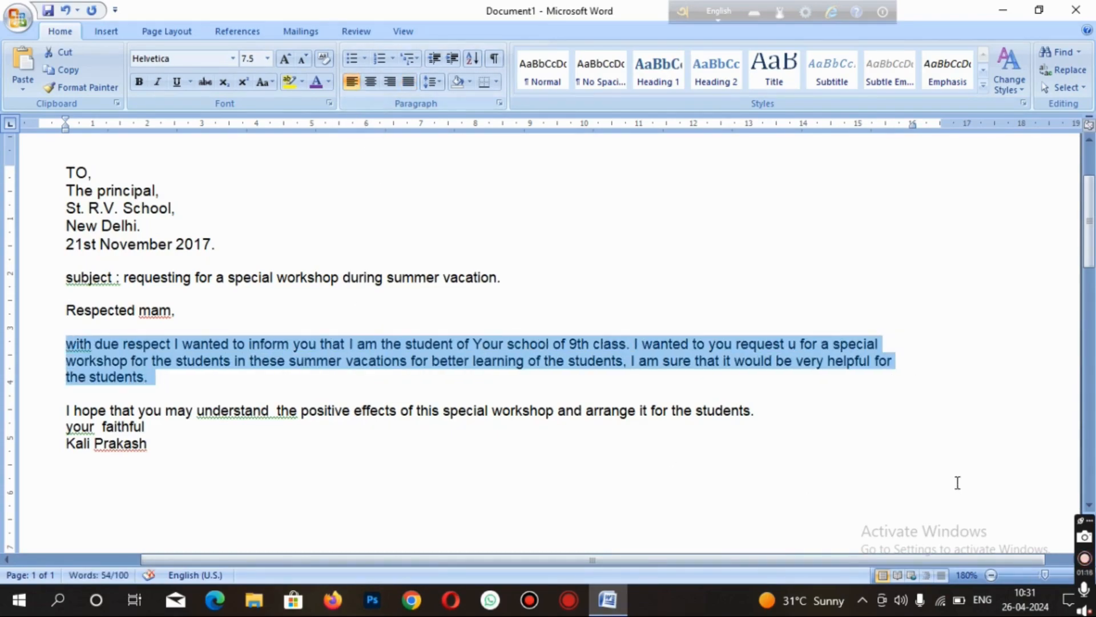
pyautogui.click(871, 382)
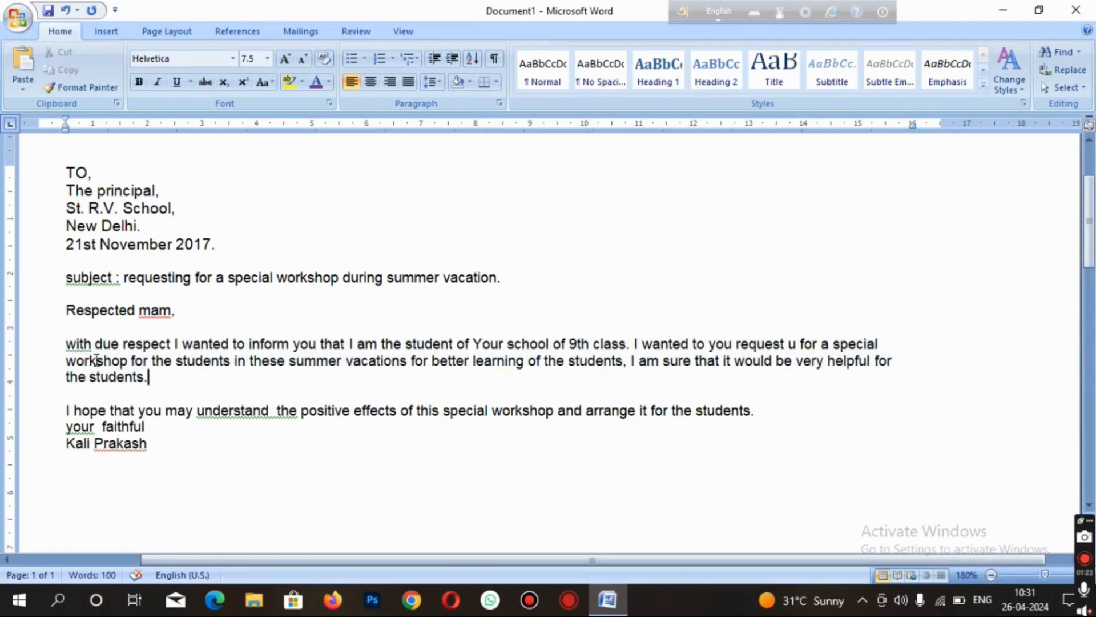
# Step: Justify the body paragraph starting "with due respect" again
pyautogui.click(884, 343)
pyautogui.moveTo(155, 382); pyautogui.dragTo(66, 344)
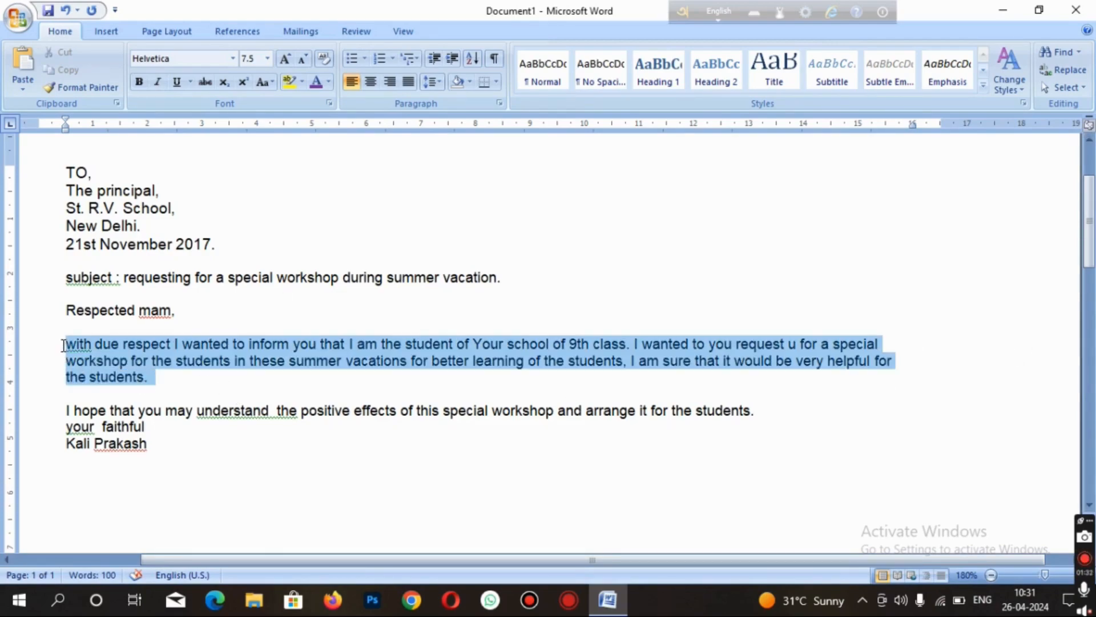
pyautogui.click(406, 83)
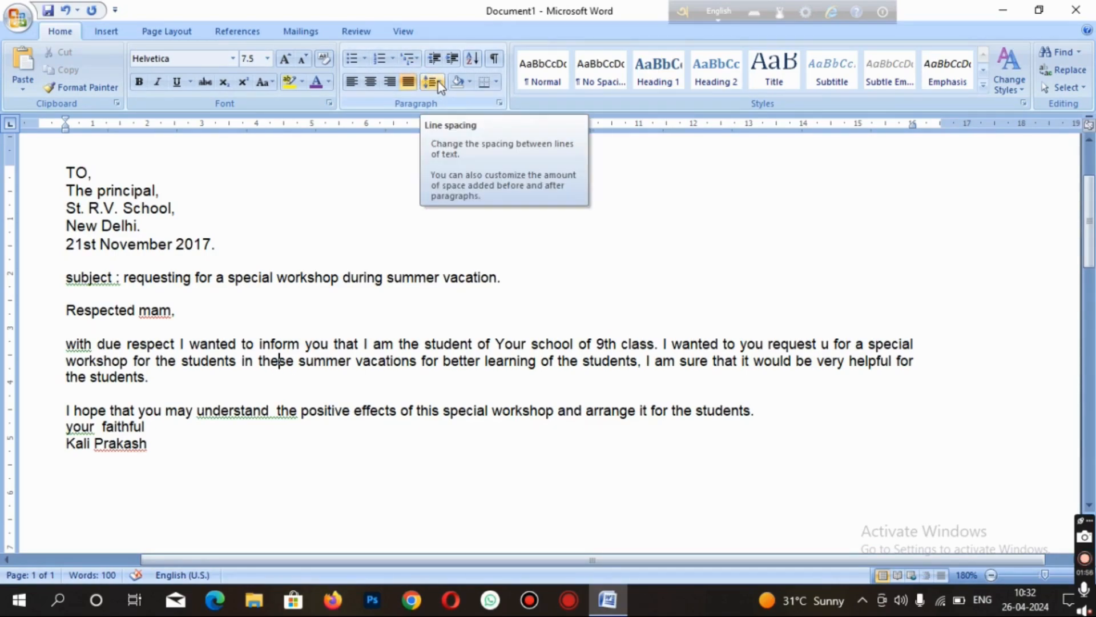
# Step: Look through the available line spacing values and highlight the separate lines of the address block one after another
pyautogui.click(466, 229)
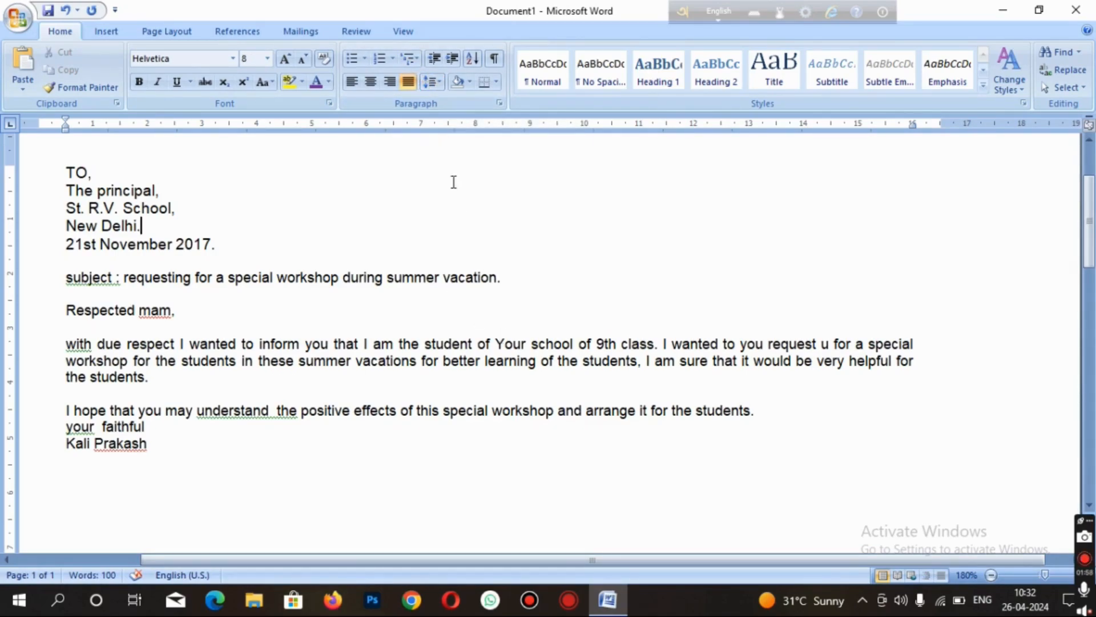
pyautogui.click(439, 82)
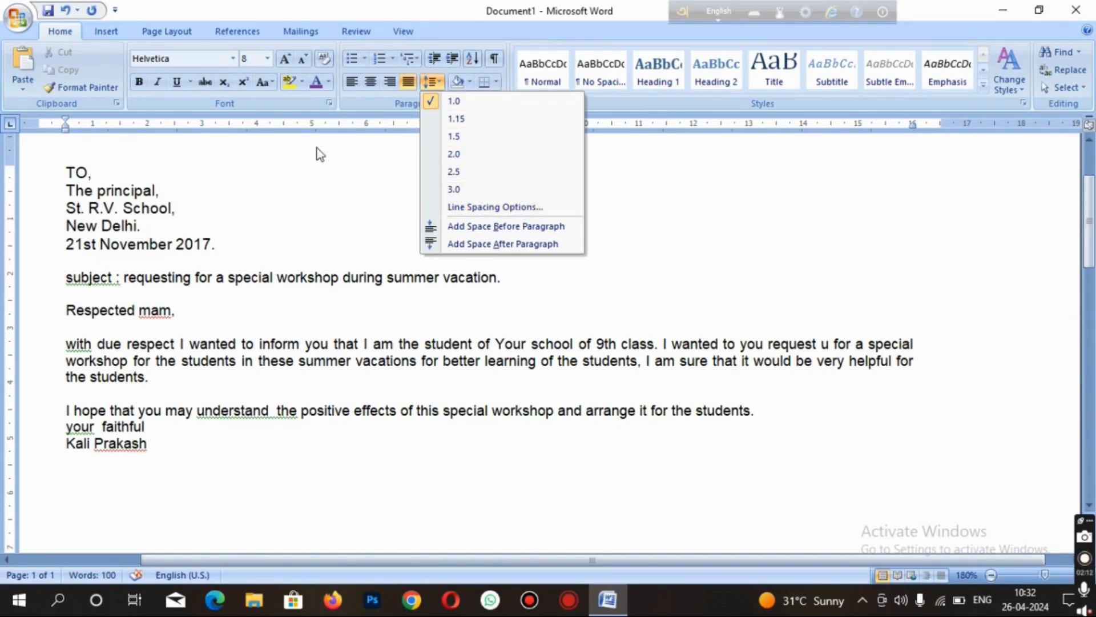
pyautogui.click(369, 164)
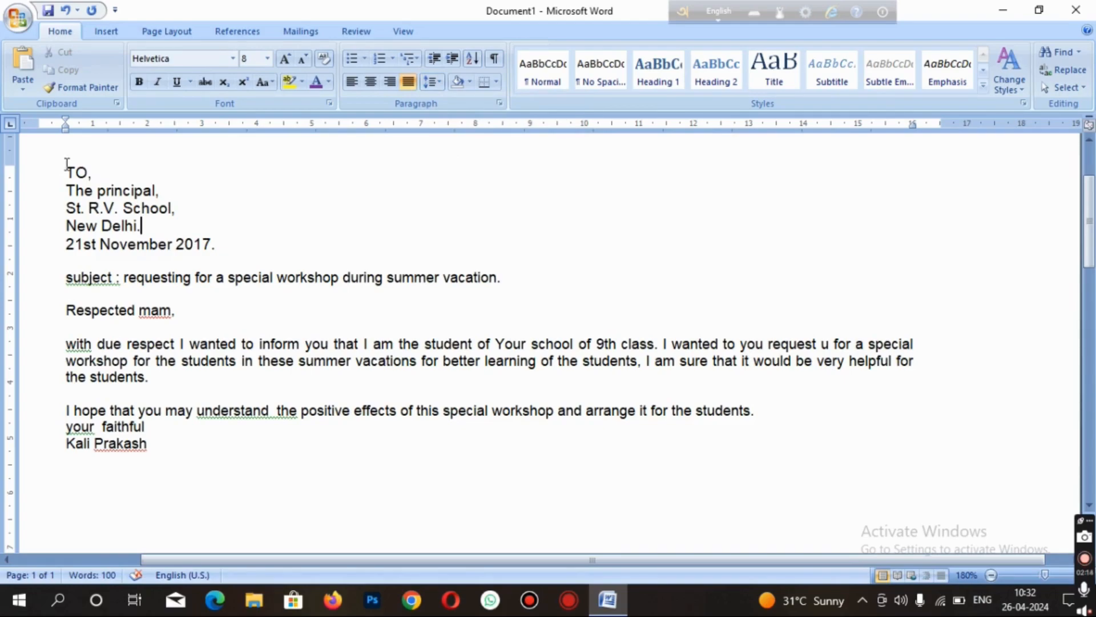
pyautogui.moveTo(63, 165); pyautogui.dragTo(165, 191)
pyautogui.moveTo(65, 209); pyautogui.dragTo(210, 207)
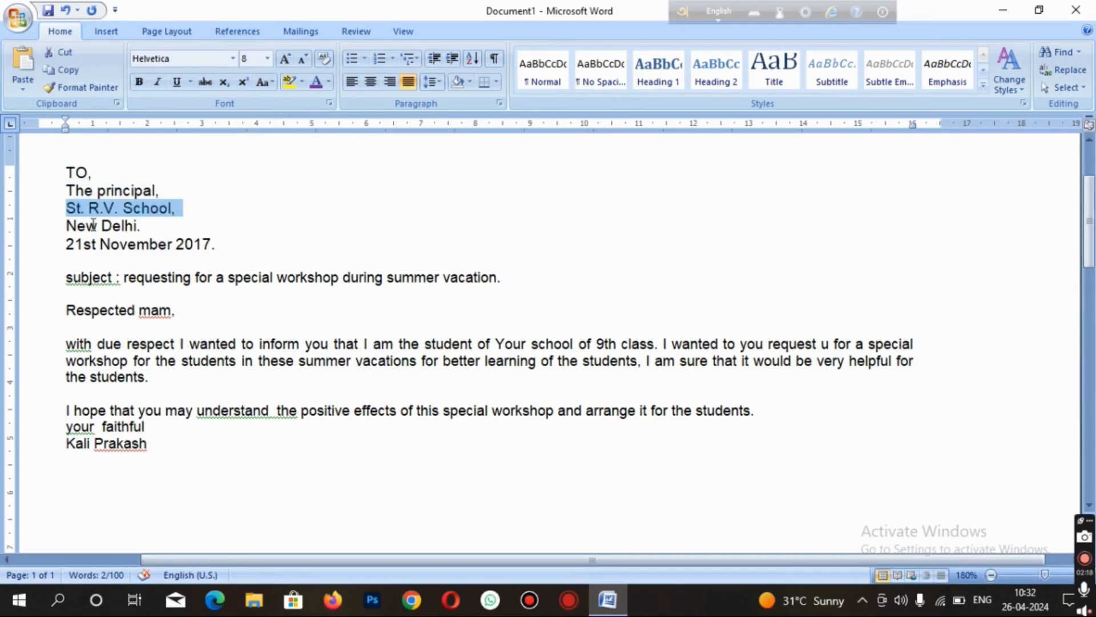
pyautogui.moveTo(74, 226); pyautogui.dragTo(148, 227)
pyautogui.click(65, 244)
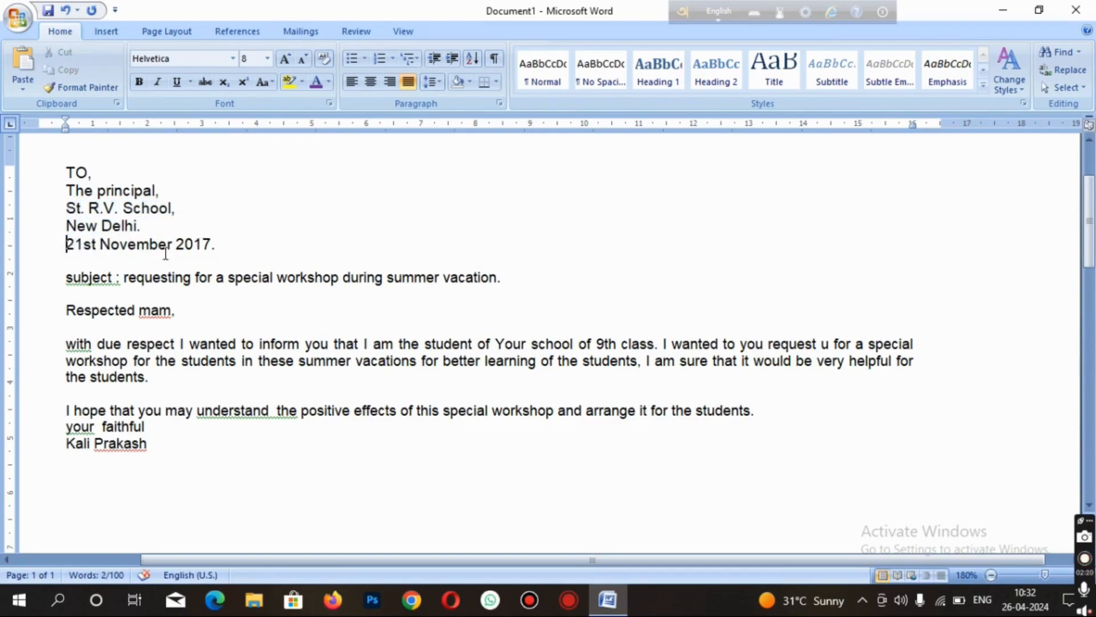
# Step: Set the line spacing of the body paragraph starting "with due respect" to 1.15 and then increase it to 1.5
pyautogui.tripleClick(76, 343)
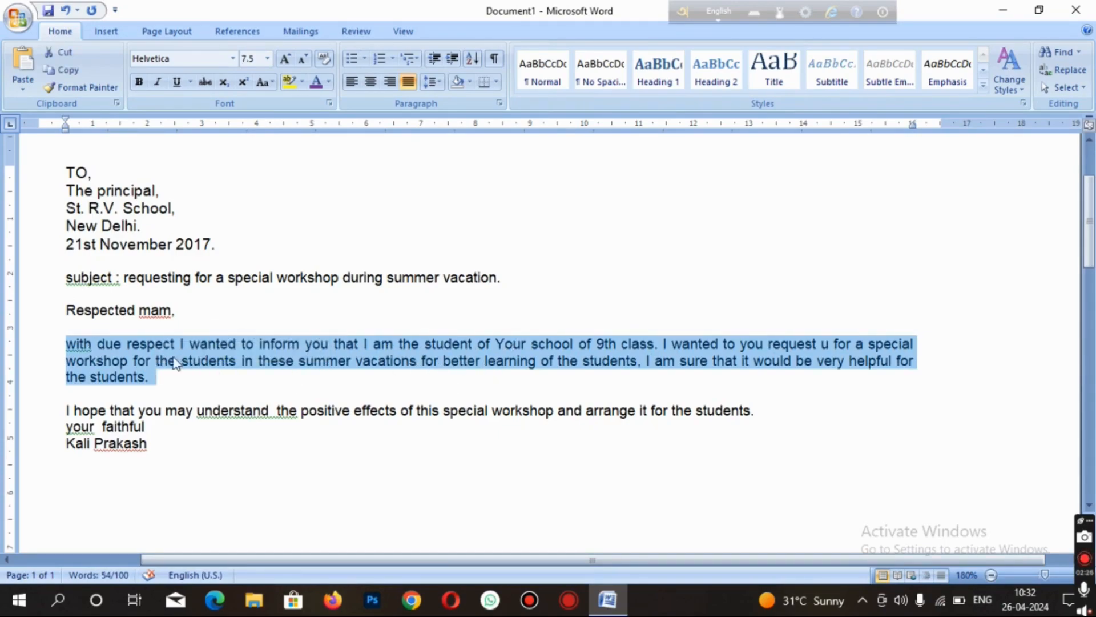
pyautogui.click(439, 82)
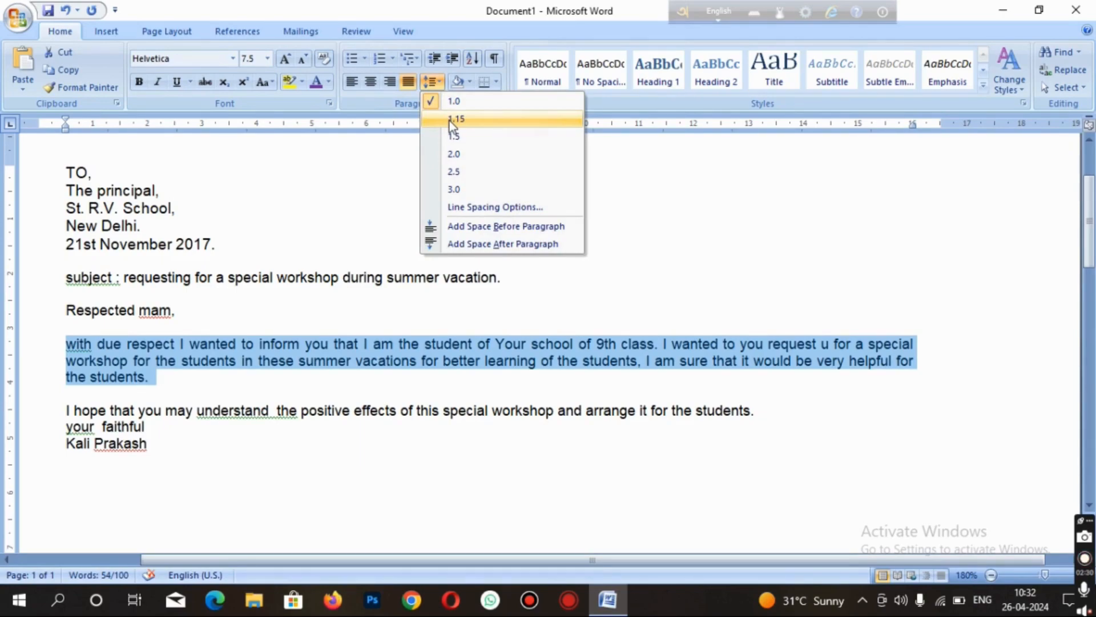
pyautogui.click(454, 120)
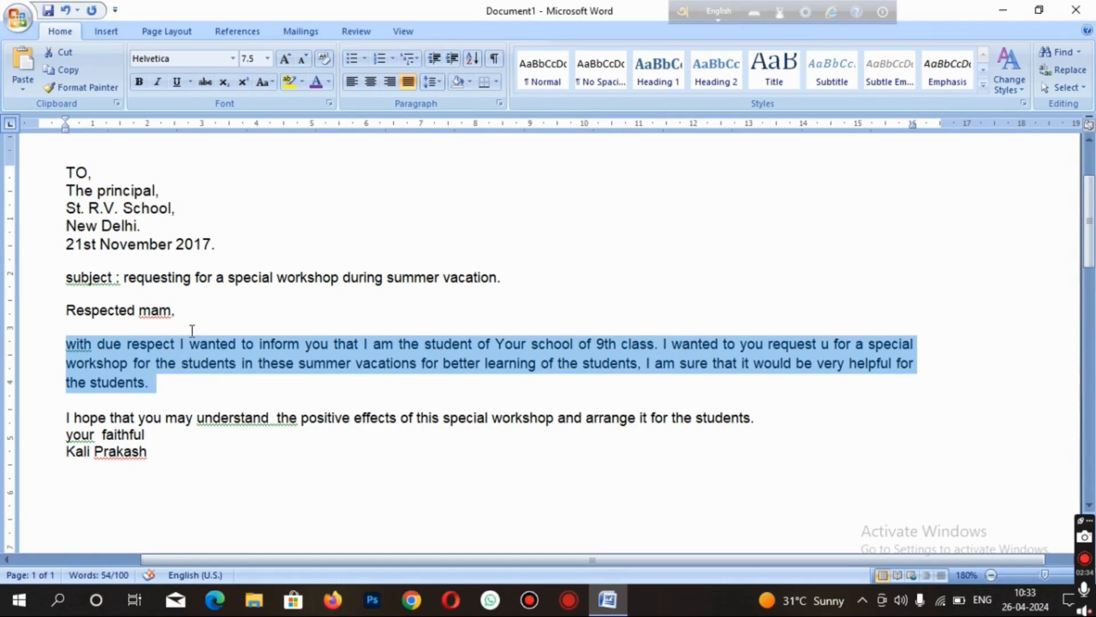
pyautogui.click(432, 81)
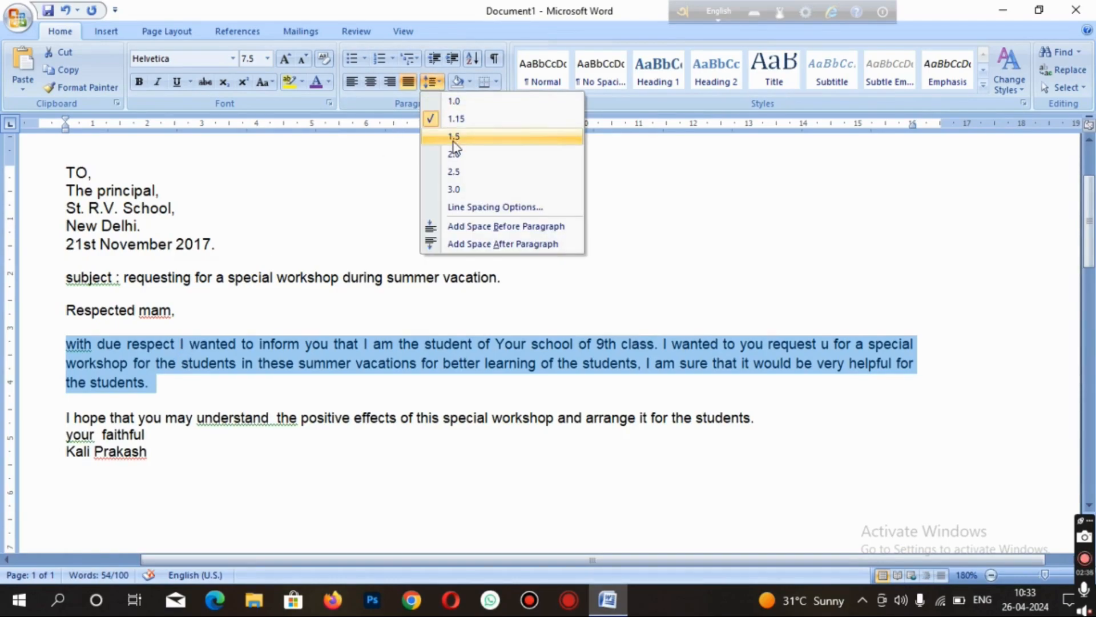
pyautogui.click(453, 137)
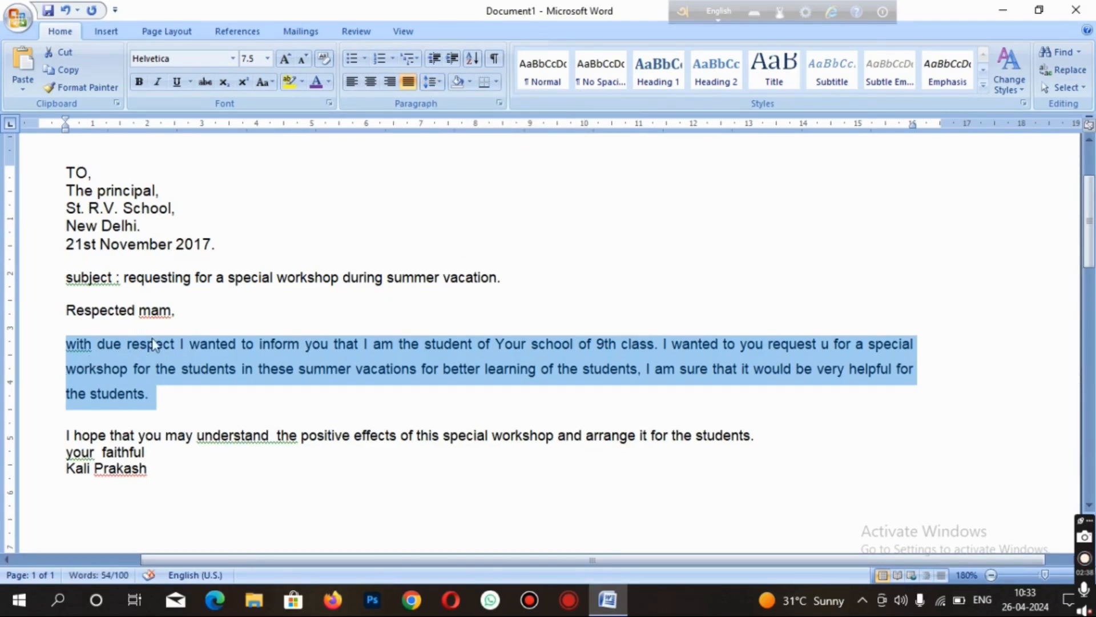
pyautogui.click(153, 380)
# Step: Set the line spacing of the body paragraph starting "with due respect" to 1.0
pyautogui.moveTo(66, 346); pyautogui.dragTo(156, 394)
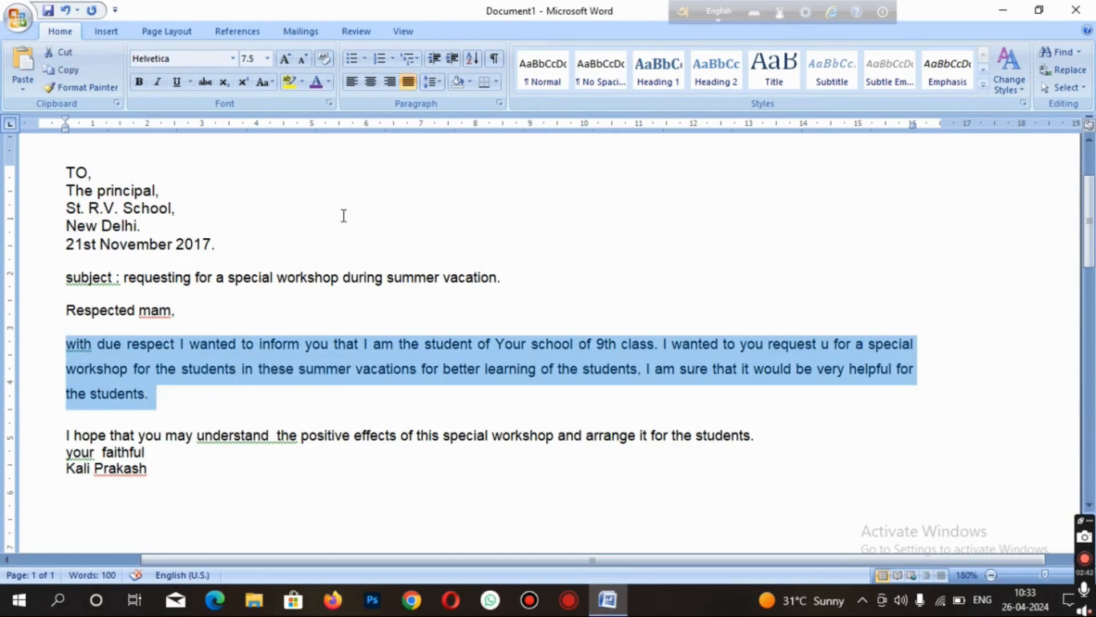
pyautogui.click(432, 82)
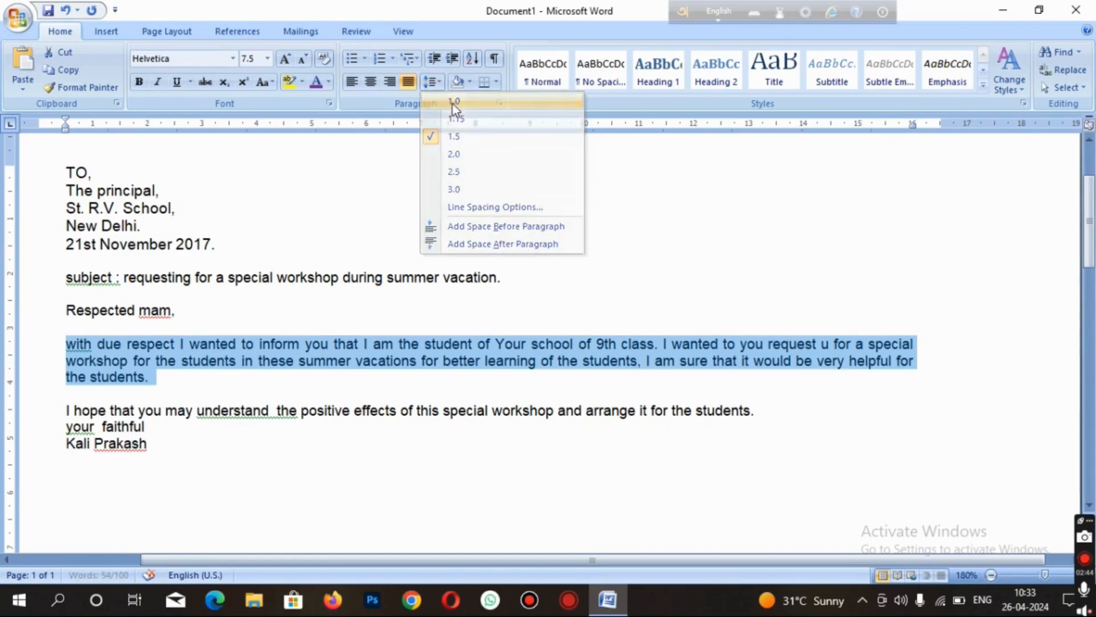
pyautogui.click(452, 104)
pyautogui.click(439, 191)
# Step: Review the line and paragraph spacing options and highlight the body paragraph, salutation, subject line and "TO," as separate paragraphs
pyautogui.click(432, 83)
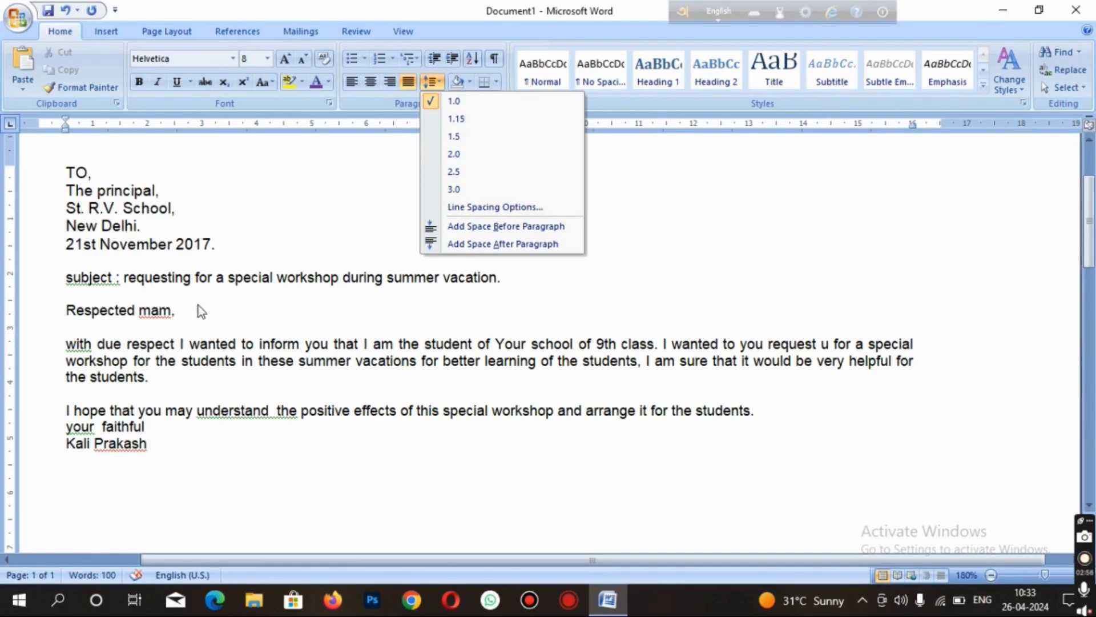
pyautogui.click(57, 341)
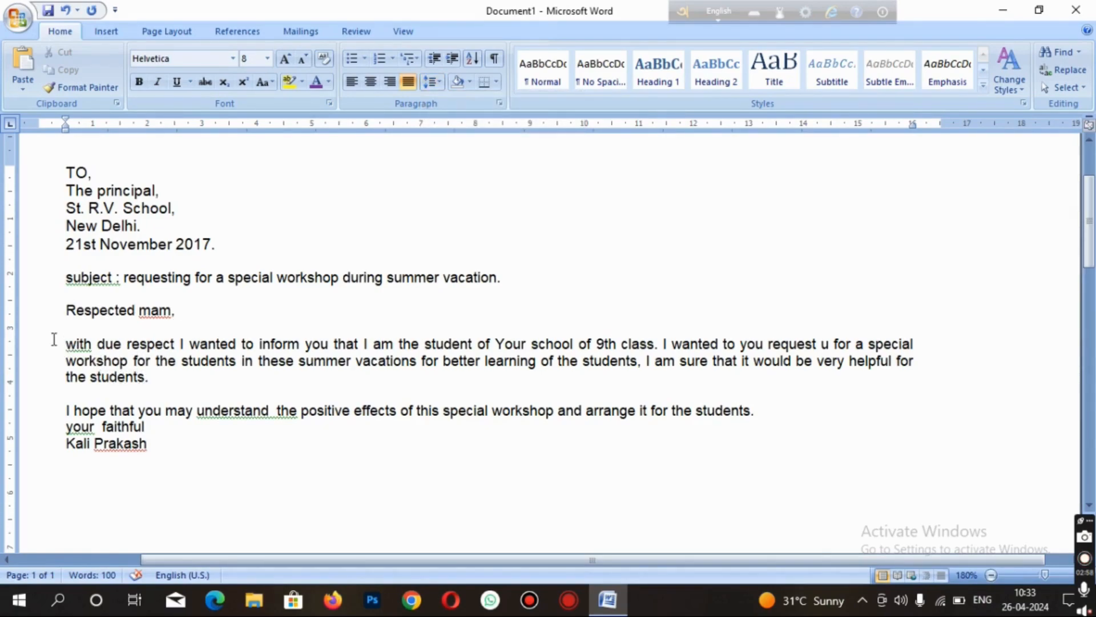
pyautogui.moveTo(91, 361); pyautogui.dragTo(157, 376)
pyautogui.moveTo(68, 342); pyautogui.dragTo(157, 375)
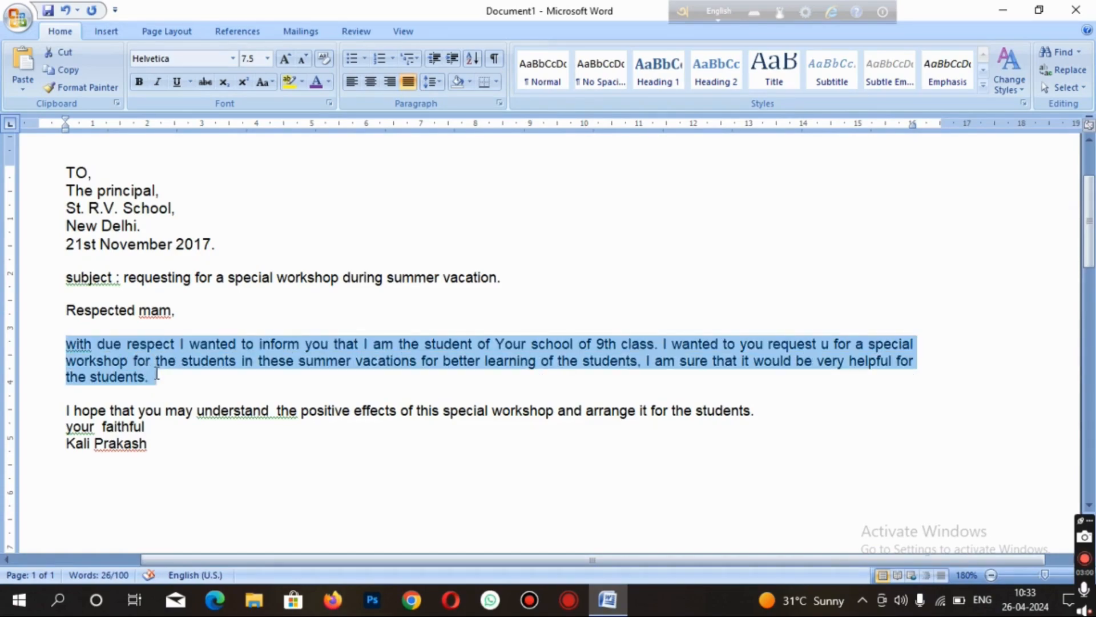
pyautogui.moveTo(67, 309); pyautogui.dragTo(187, 313)
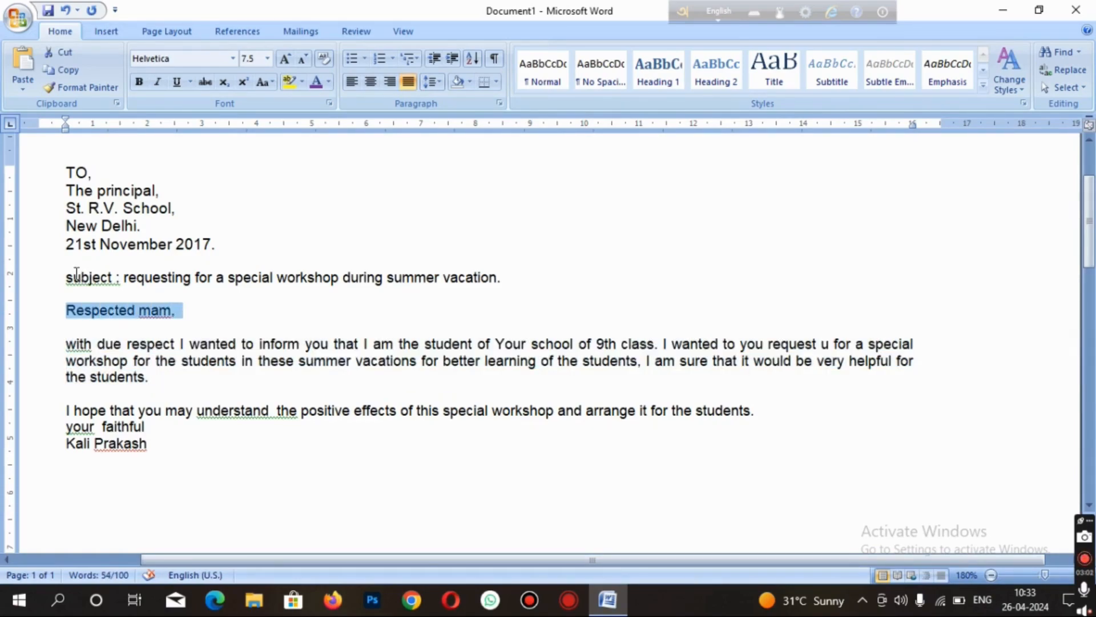
pyautogui.moveTo(67, 275); pyautogui.dragTo(516, 278)
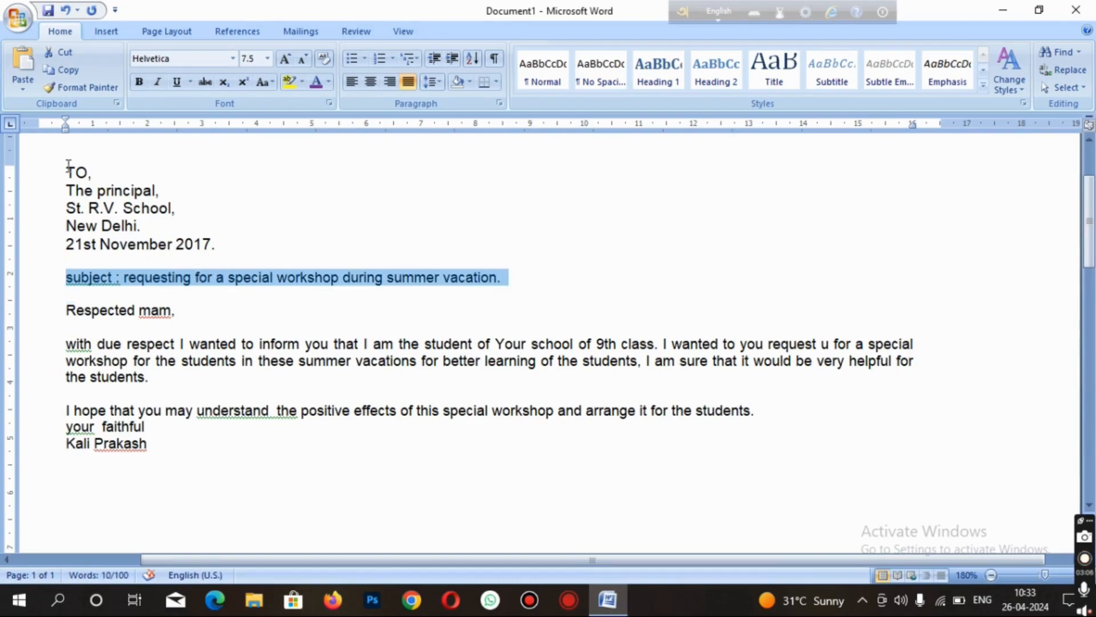
pyautogui.moveTo(66, 170); pyautogui.dragTo(98, 176)
pyautogui.click(97, 174)
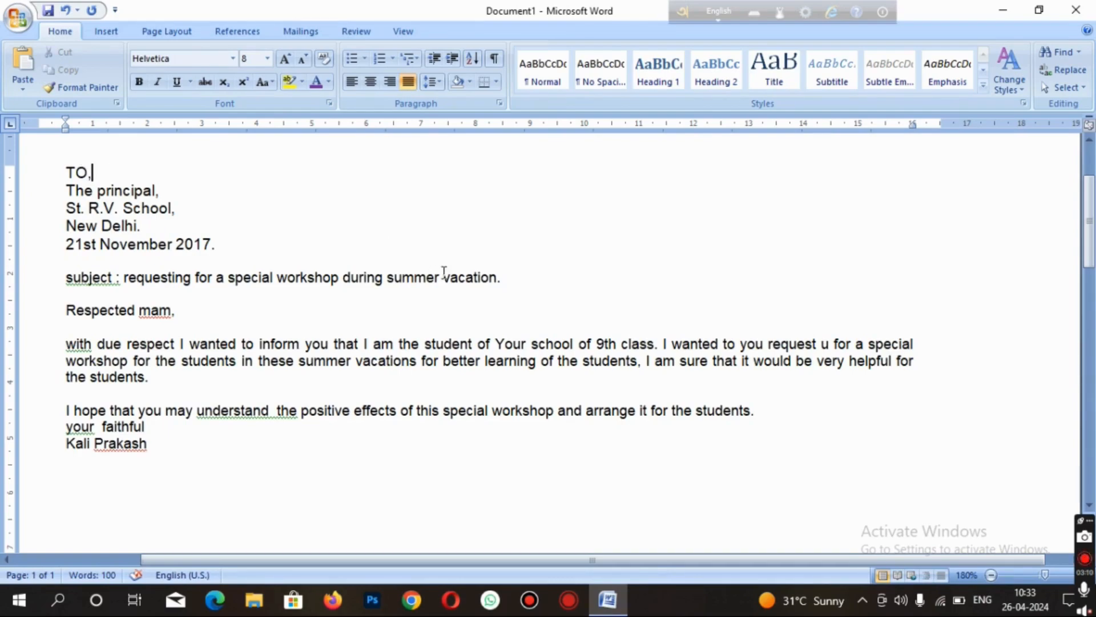
# Step: Highlight the body paragraph, salutation, subject line, date and city line in turn to examine the spacing between paragraphs
pyautogui.moveTo(66, 342); pyautogui.dragTo(193, 375)
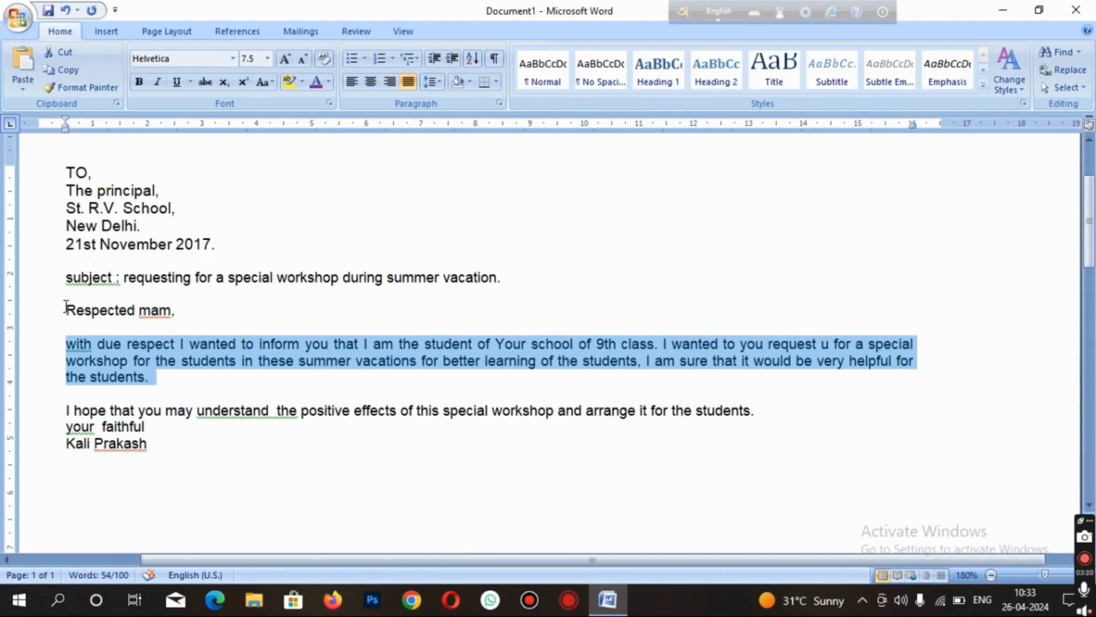
pyautogui.moveTo(66, 310); pyautogui.dragTo(170, 313)
pyautogui.moveTo(65, 278); pyautogui.dragTo(497, 278)
pyautogui.moveTo(66, 244); pyautogui.dragTo(289, 238)
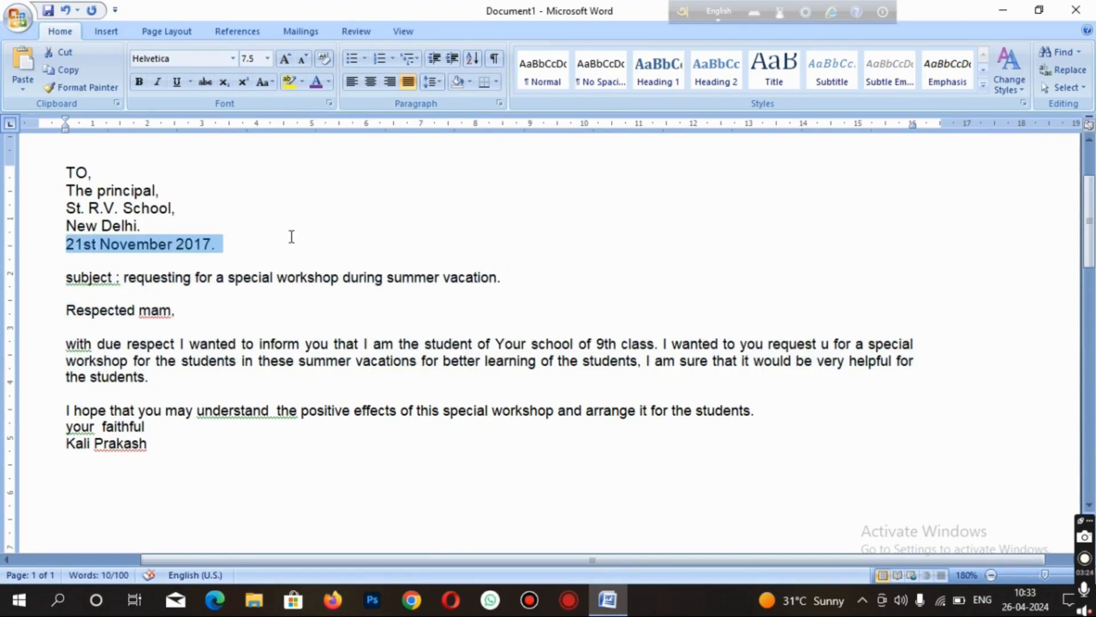
pyautogui.moveTo(63, 218); pyautogui.dragTo(213, 221)
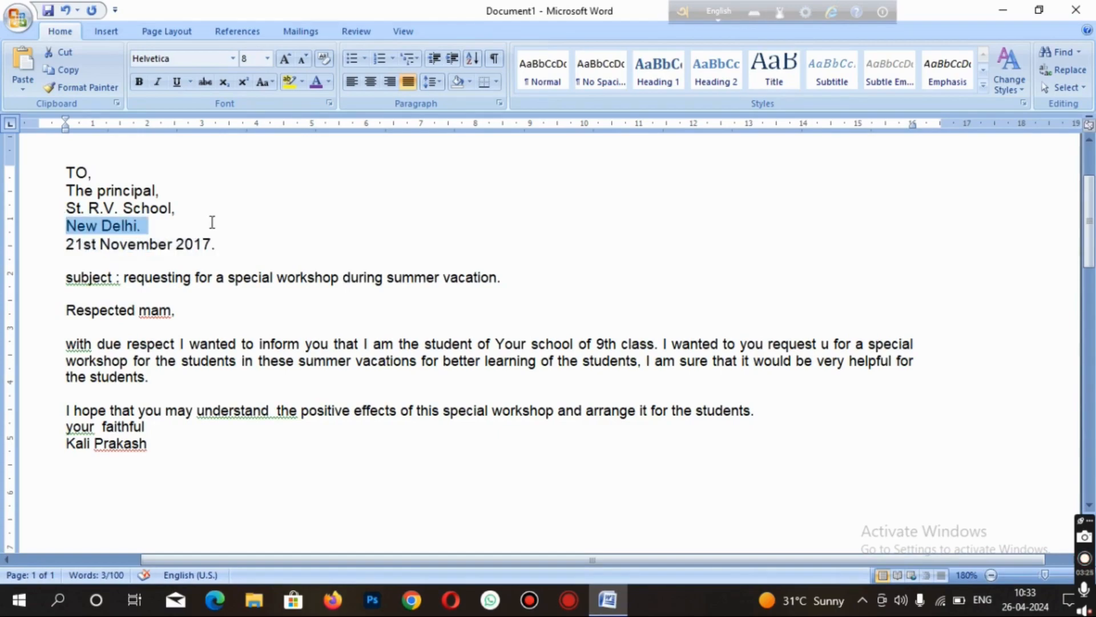
# Step: Add space before the paragraphs from the subject line through the "with due respect" body paragraph, and remove it again
pyautogui.click(435, 247)
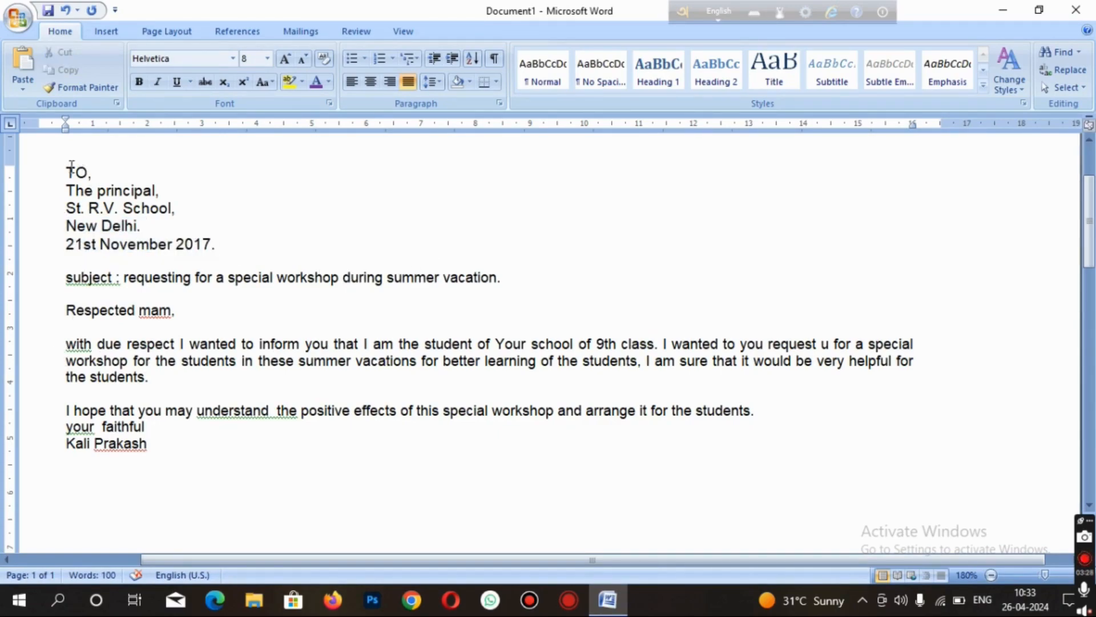
pyautogui.moveTo(63, 278); pyautogui.dragTo(267, 376)
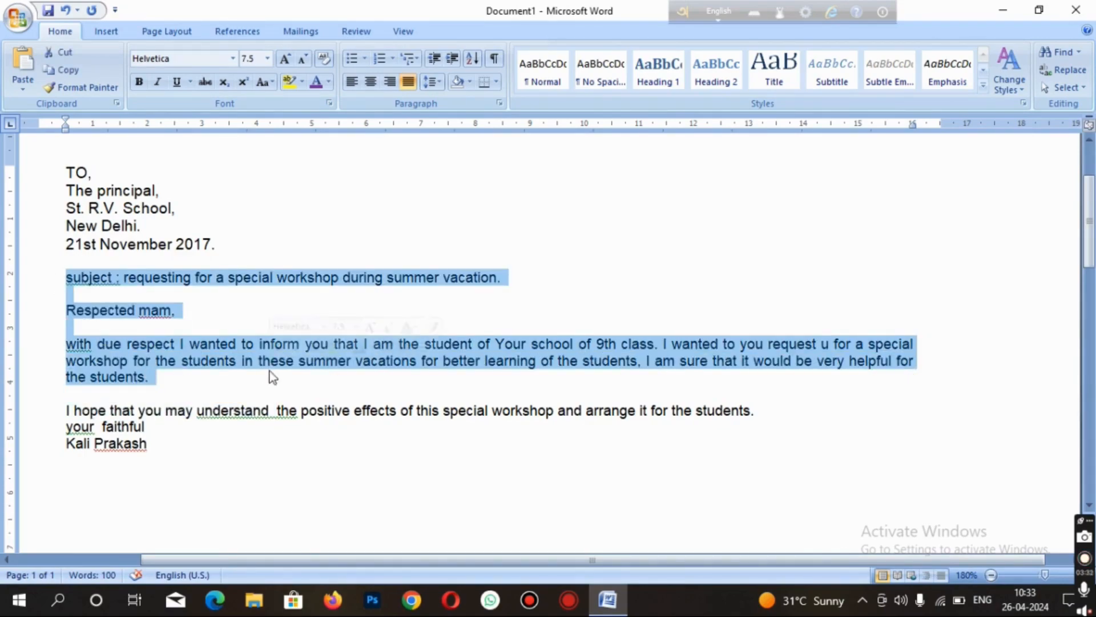
pyautogui.click(441, 86)
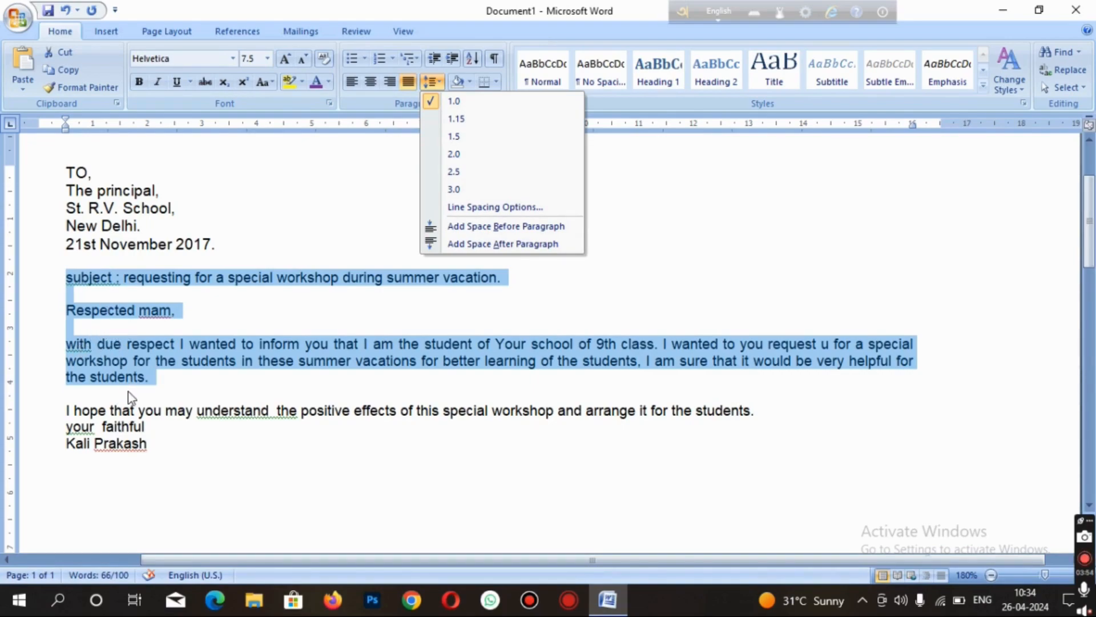
pyautogui.click(457, 227)
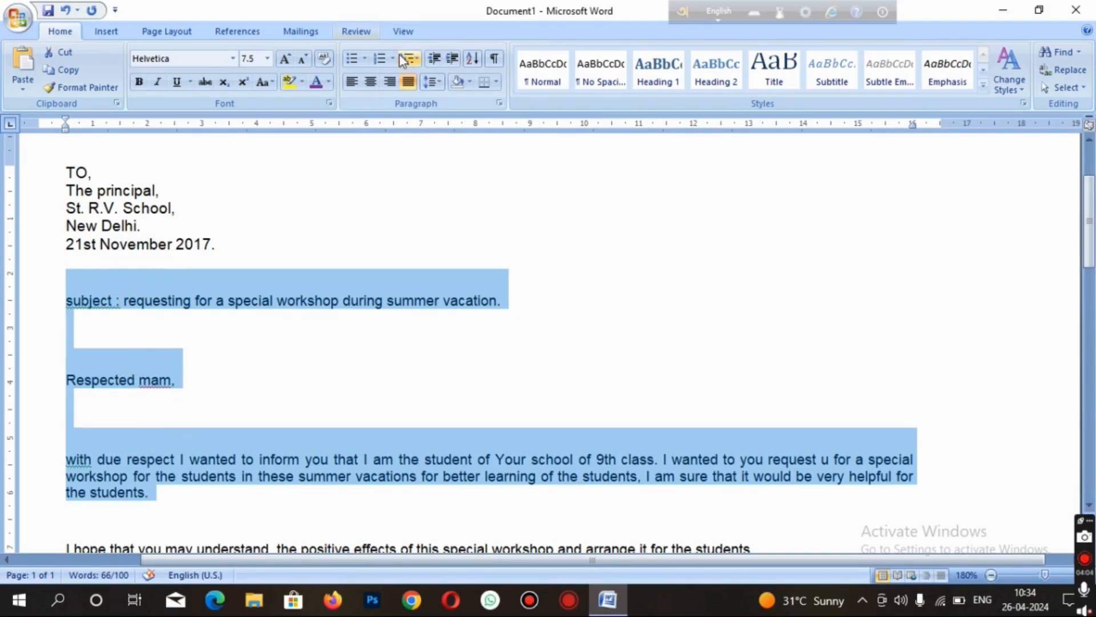
pyautogui.click(439, 82)
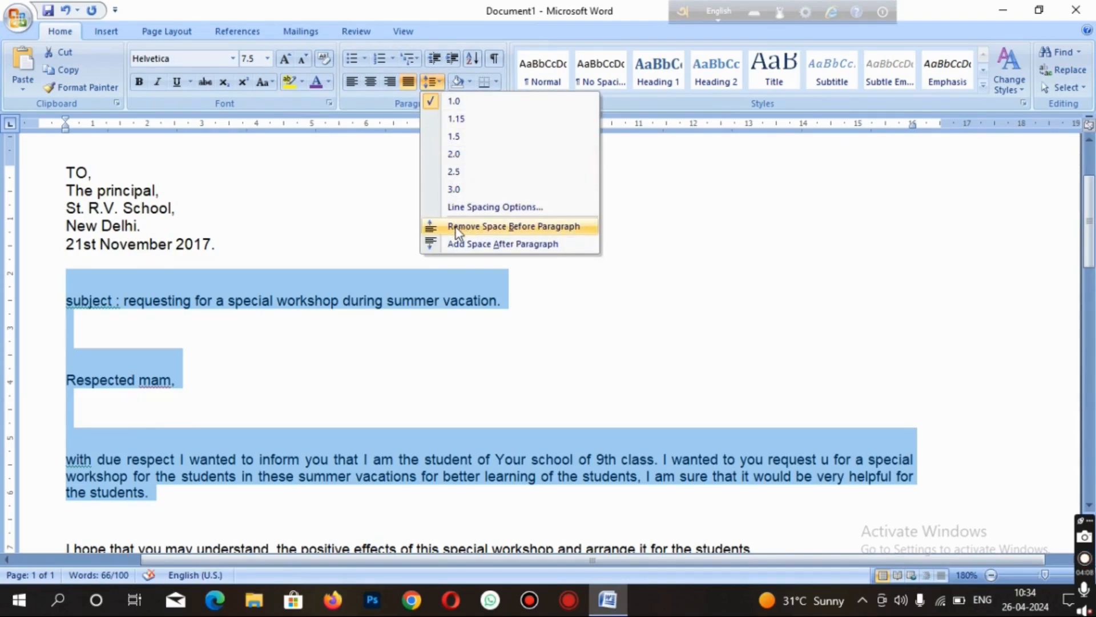
pyautogui.click(456, 227)
# Step: Add space after the selected subject, salutation and body paragraphs, and remove that space again
pyautogui.click(437, 84)
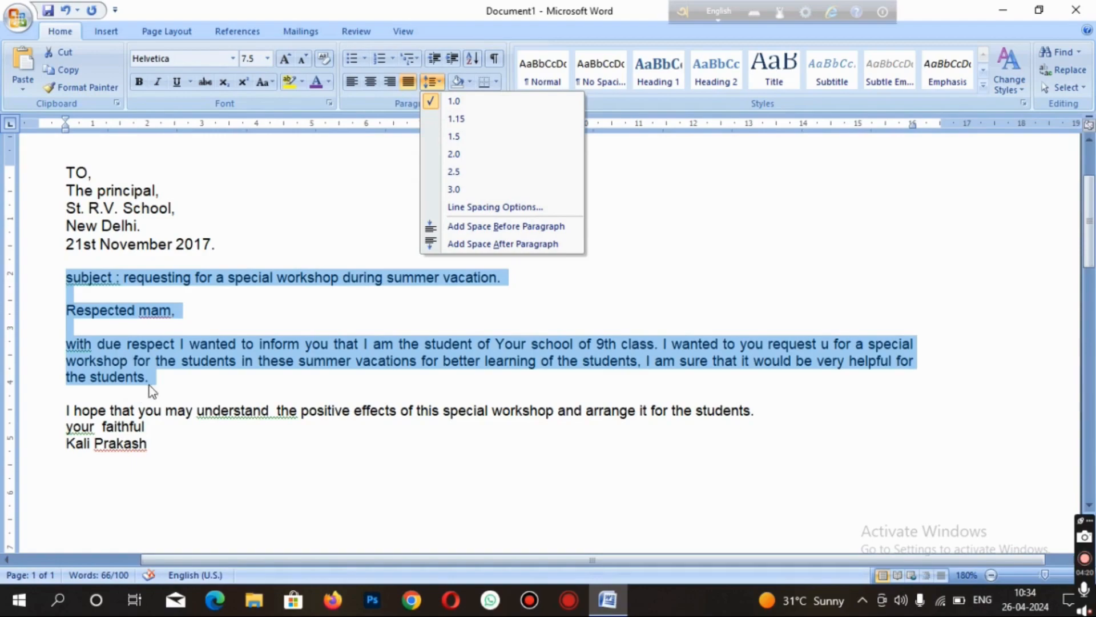
pyautogui.click(489, 243)
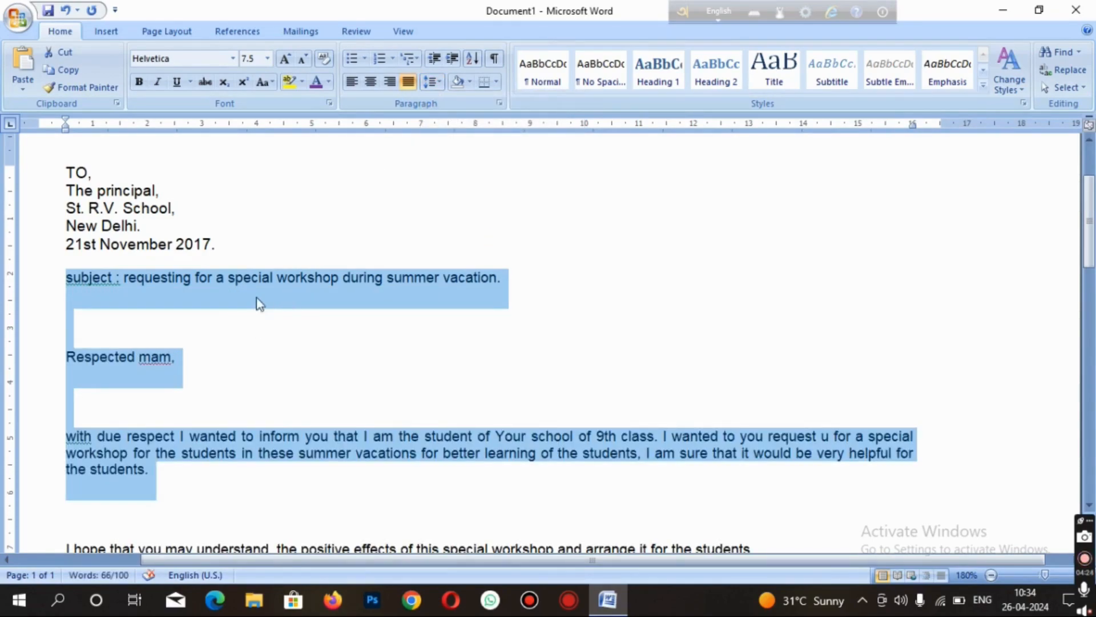
pyautogui.click(439, 85)
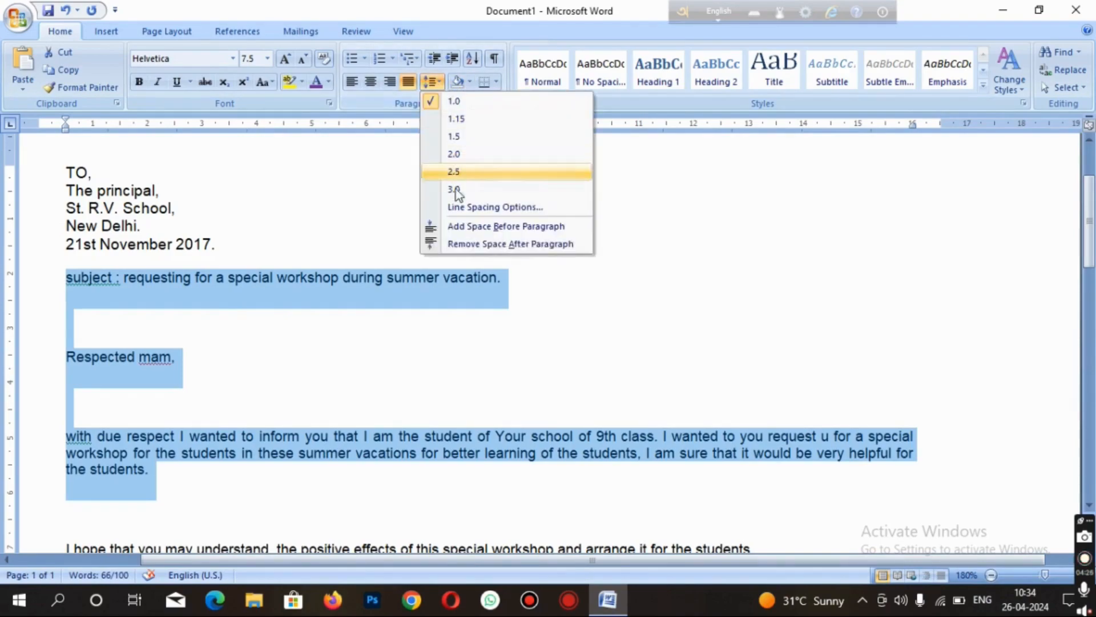
pyautogui.click(491, 244)
# Step: Repeat adding and removing the space before the selected subject, salutation and body paragraphs
pyautogui.click(435, 82)
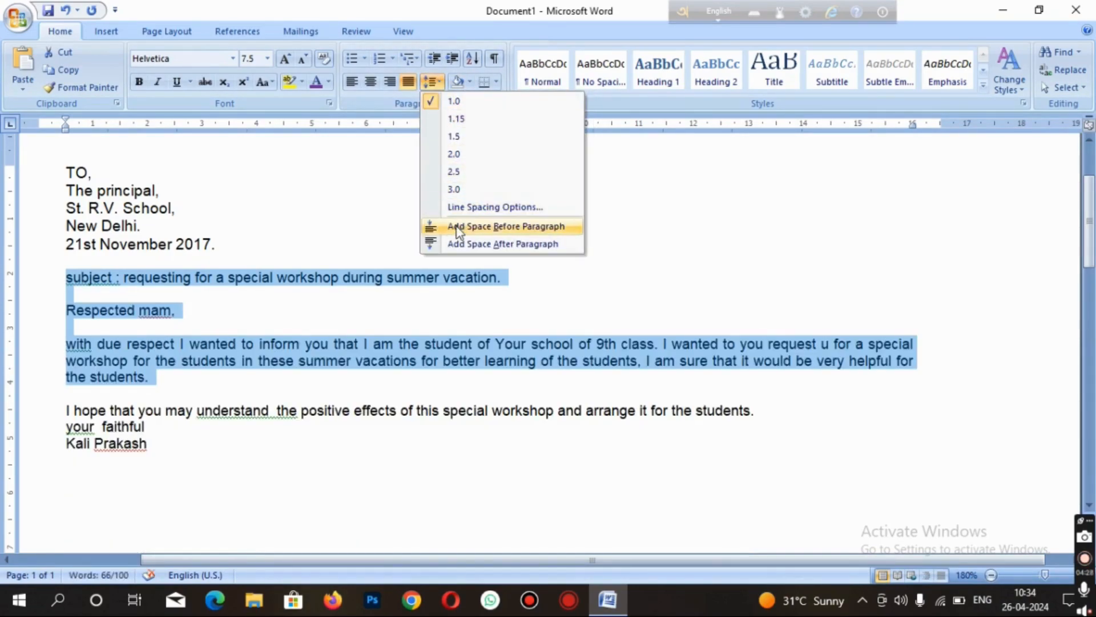
pyautogui.click(497, 226)
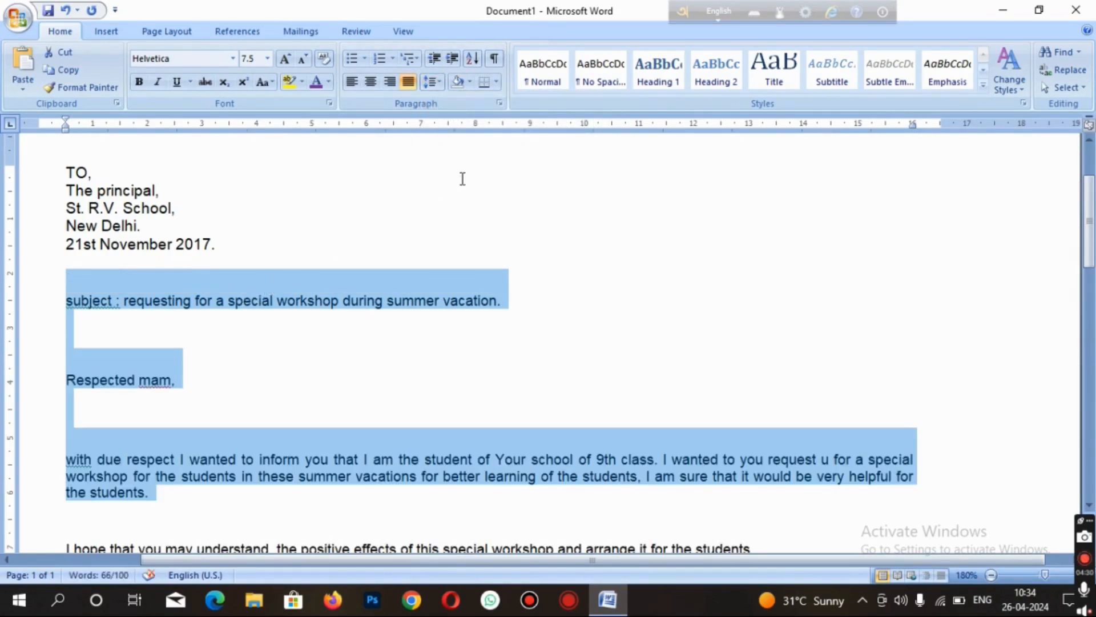
pyautogui.click(435, 82)
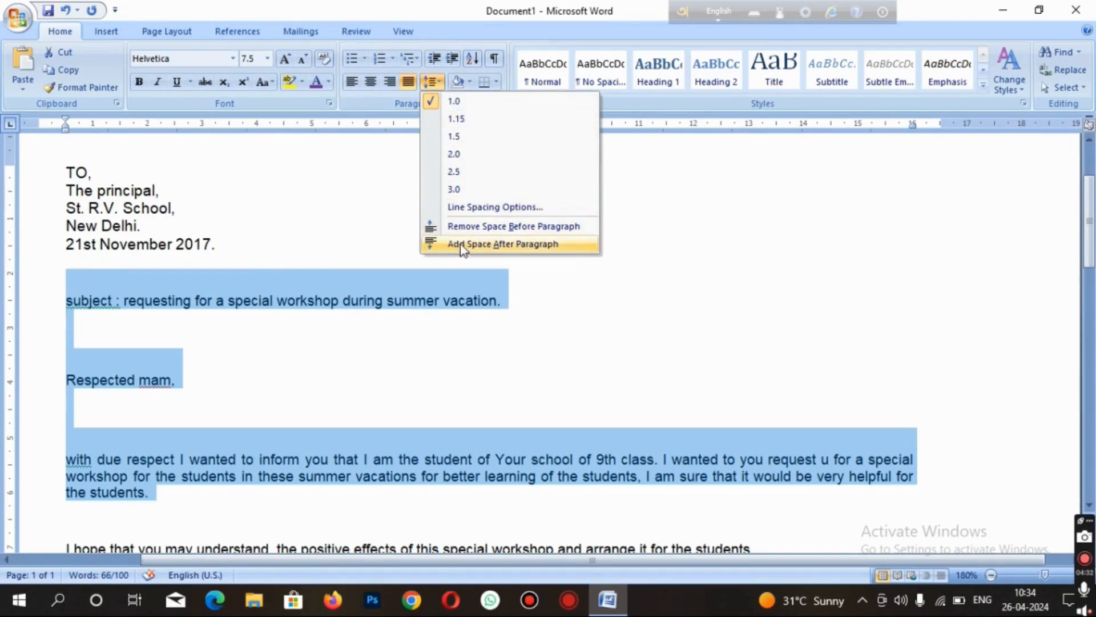
pyautogui.click(497, 226)
# Step: Repeat adding and removing the space after the selected subject, salutation and body paragraphs
pyautogui.click(435, 82)
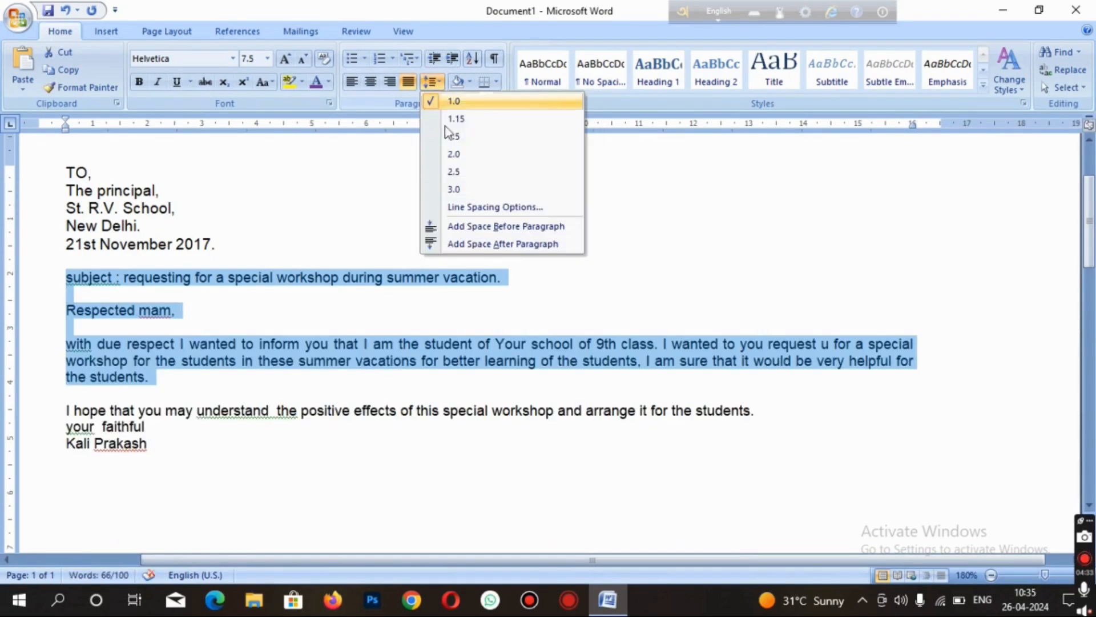
pyautogui.click(474, 244)
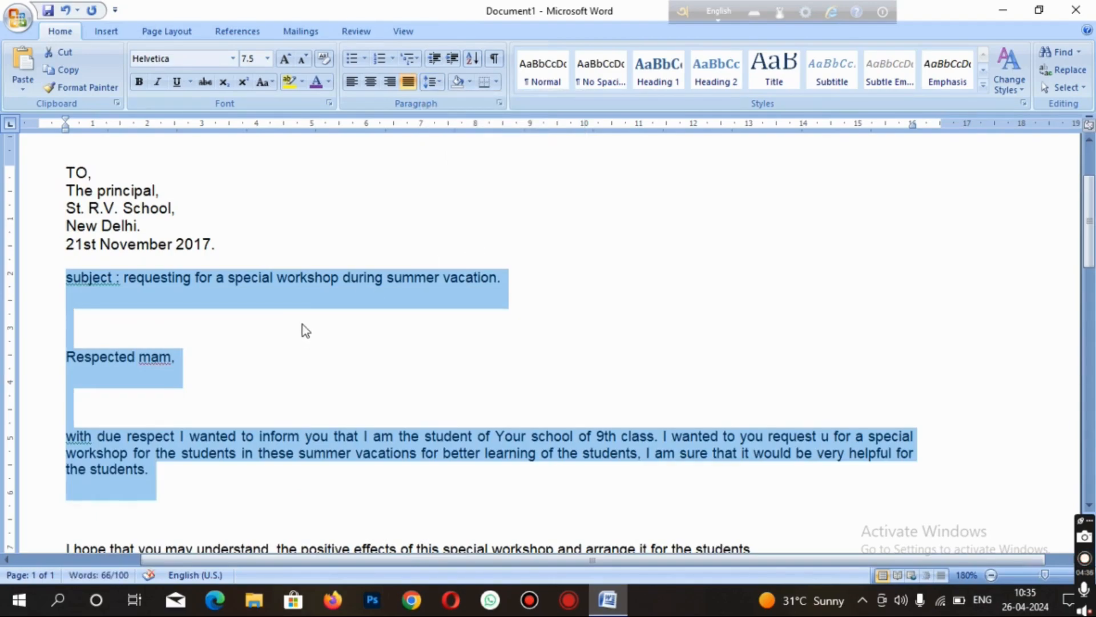
pyautogui.click(430, 81)
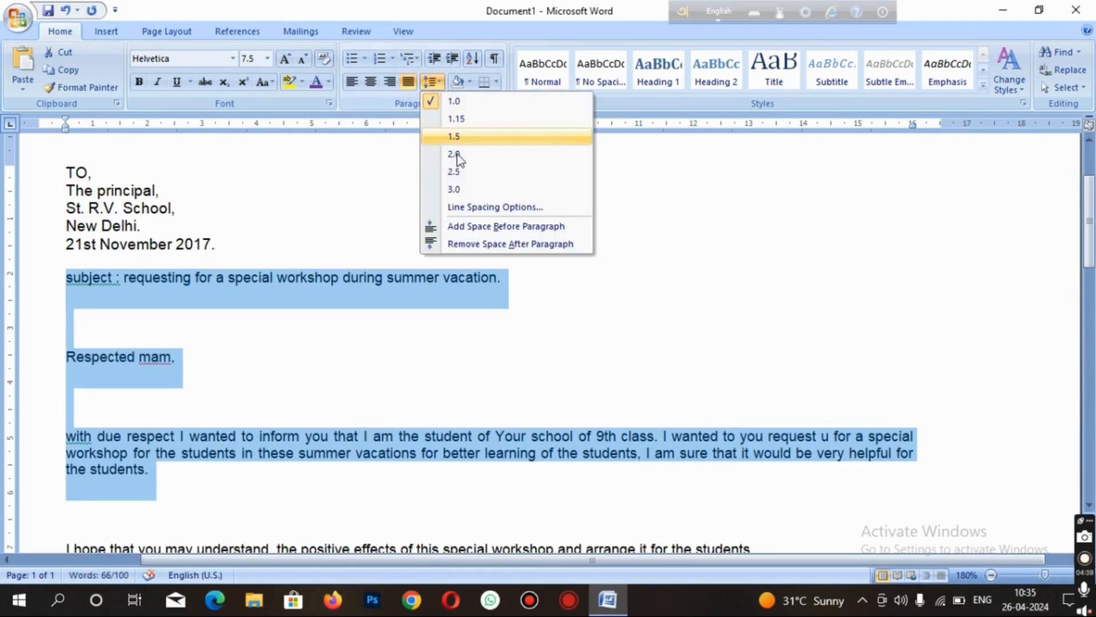
pyautogui.click(461, 244)
# Step: Try line spacing 2.0 and 3.0 on the selected subject, salutation and body paragraphs, and return it to 1.0
pyautogui.click(435, 83)
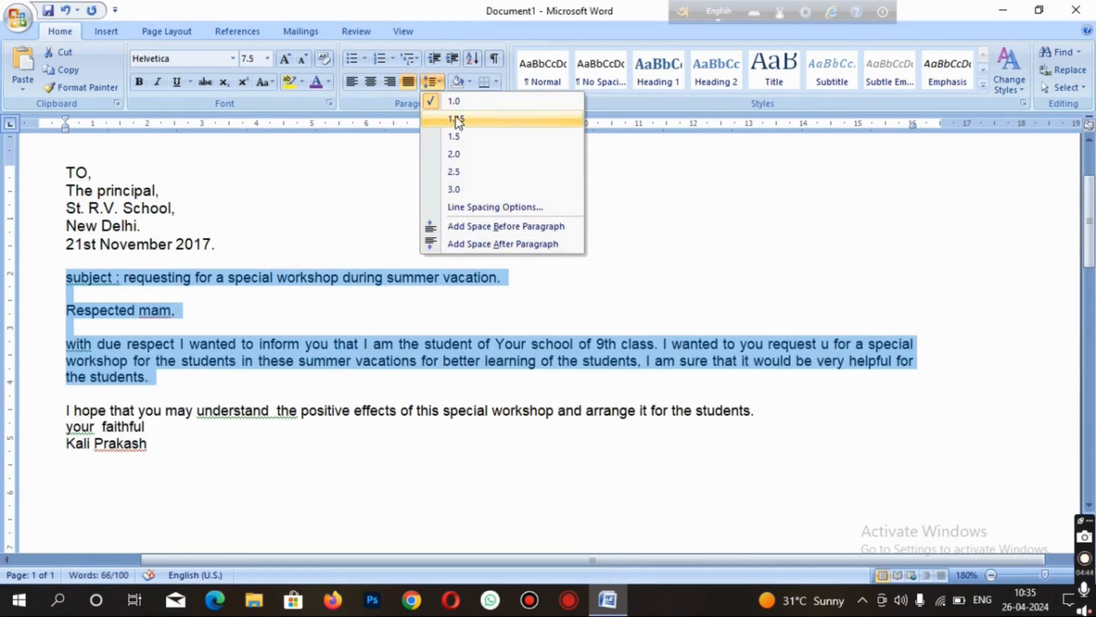
pyautogui.click(454, 153)
pyautogui.click(437, 85)
pyautogui.click(452, 186)
pyautogui.click(435, 83)
pyautogui.click(440, 106)
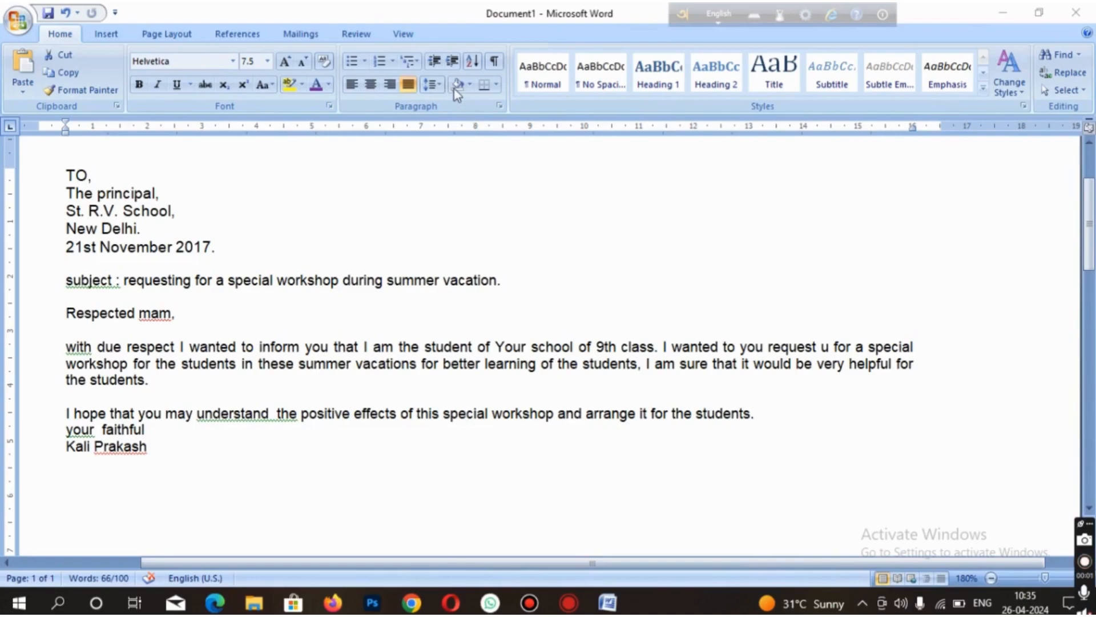
pyautogui.click(417, 57)
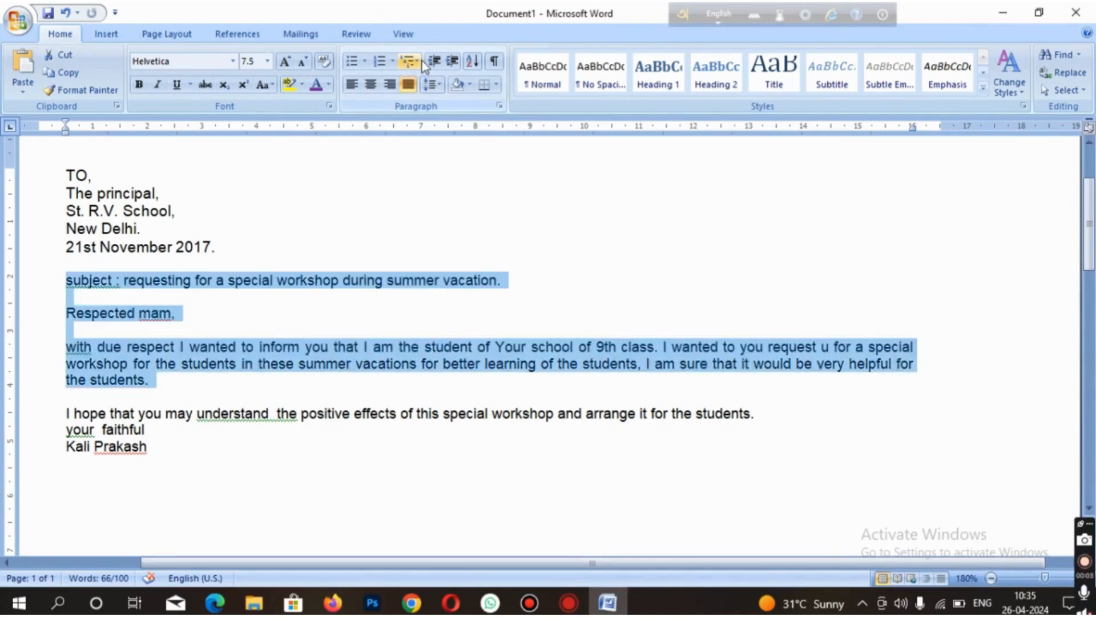
pyautogui.click(420, 61)
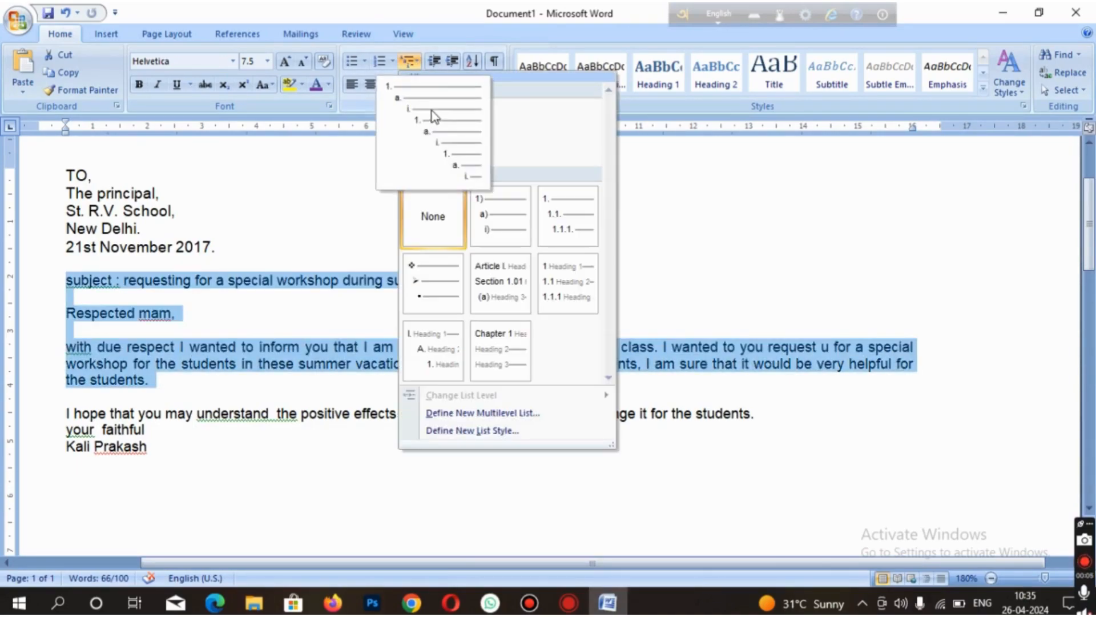
pyautogui.click(420, 63)
pyautogui.click(394, 176)
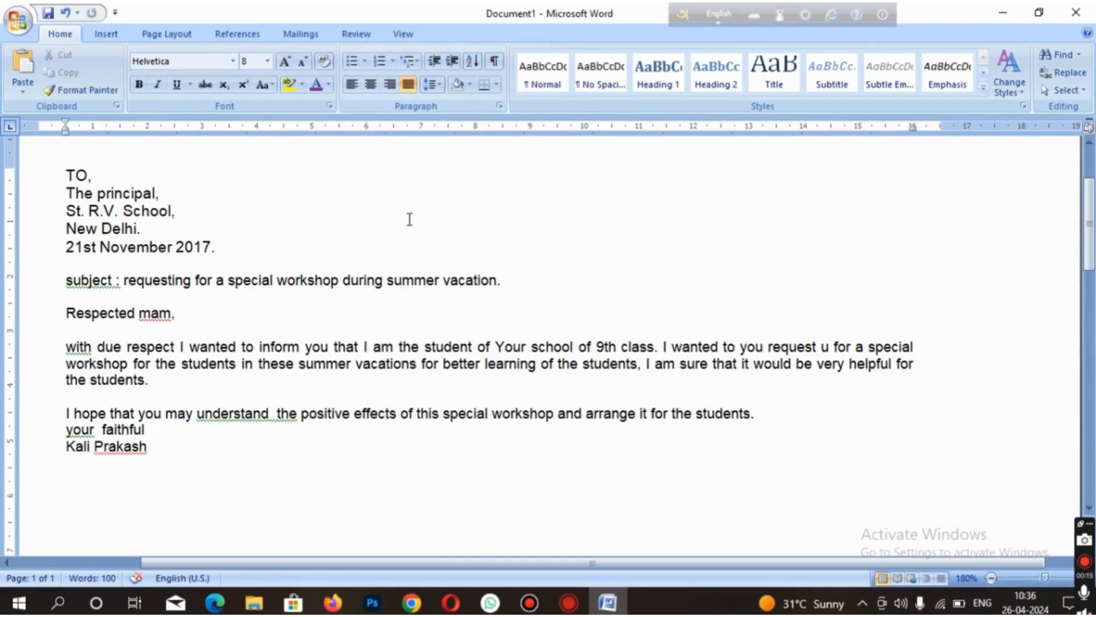
pyautogui.click(58, 284)
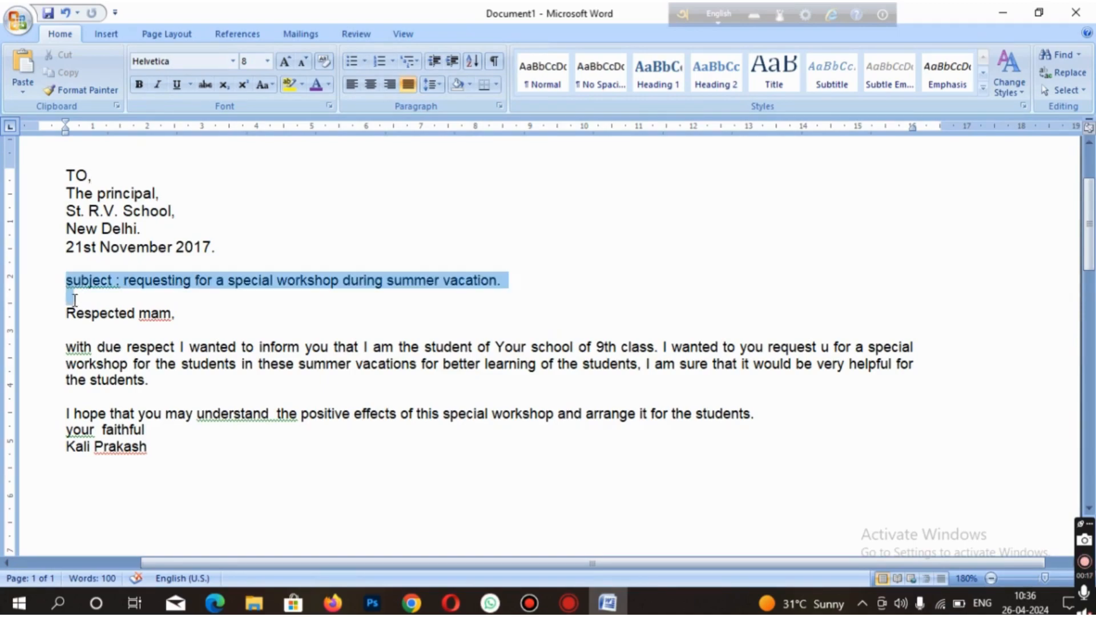
# Step: Generate three paragraphs of sample text below the end of the letter with the formula =RAND(3)
pyautogui.click(389, 505)
pyautogui.scroll(-4, 516, 443)
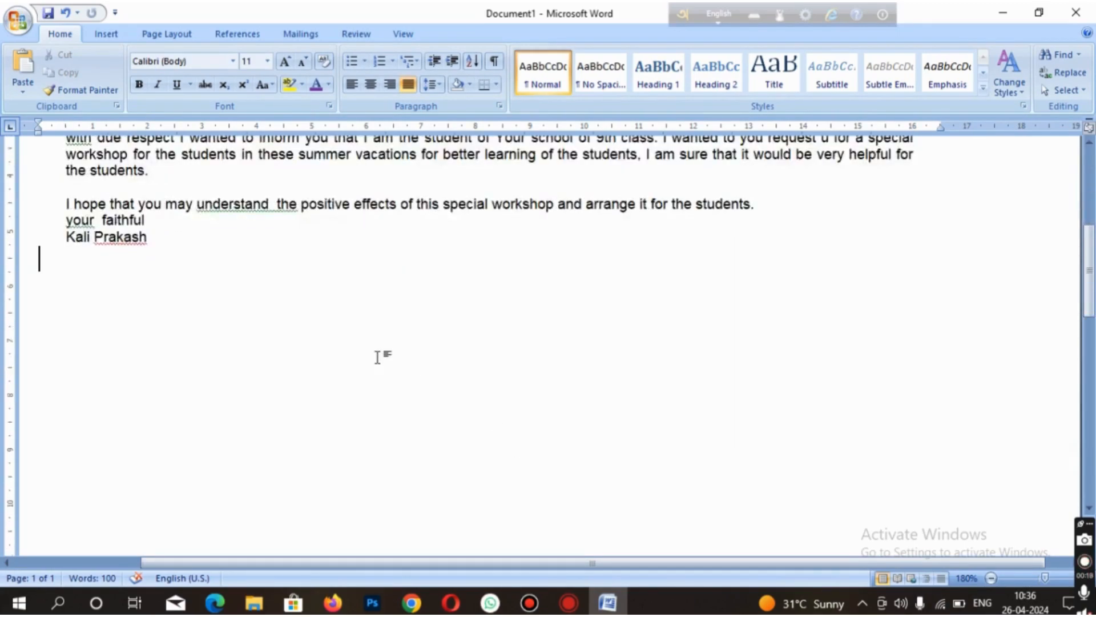
pyautogui.scroll(-1, 377, 357)
pyautogui.press('Return')
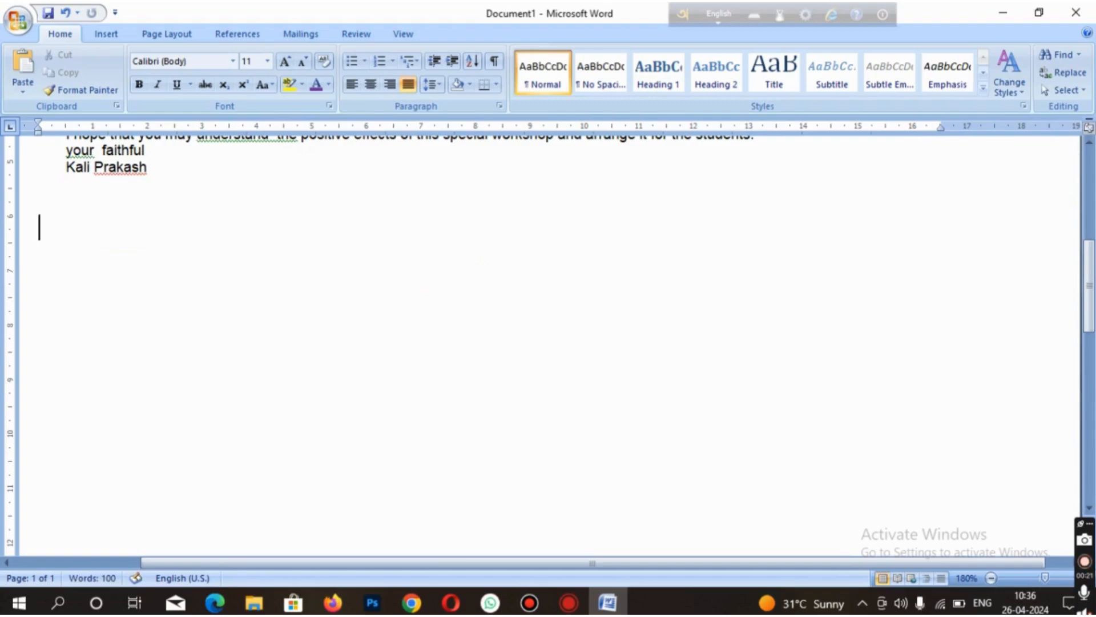
pyautogui.scroll(-1, 335, 372)
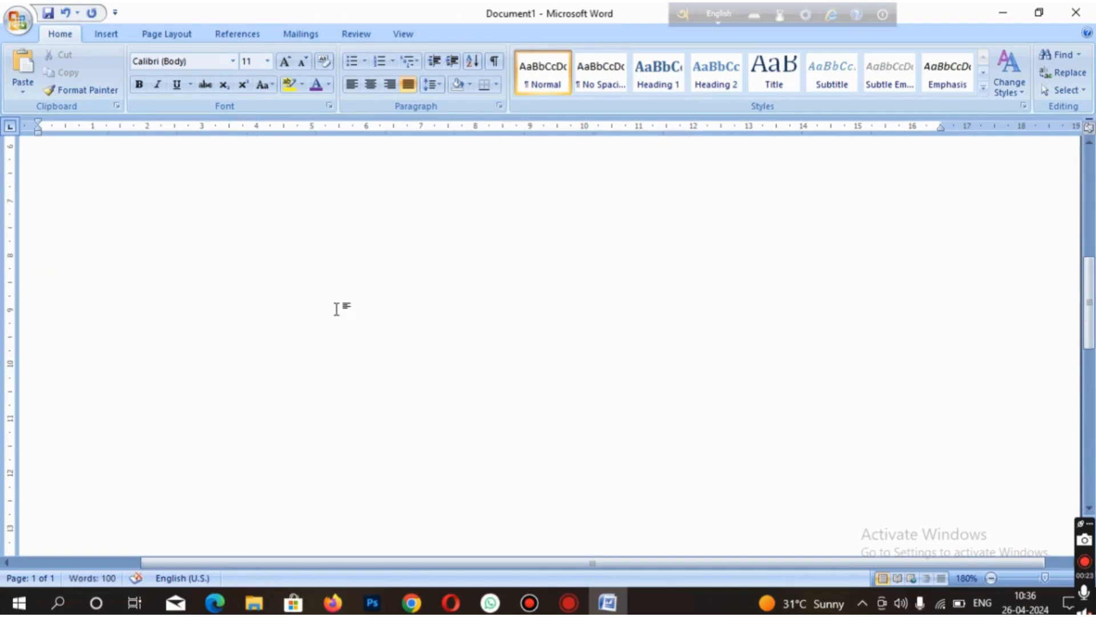
pyautogui.write('=RAND')
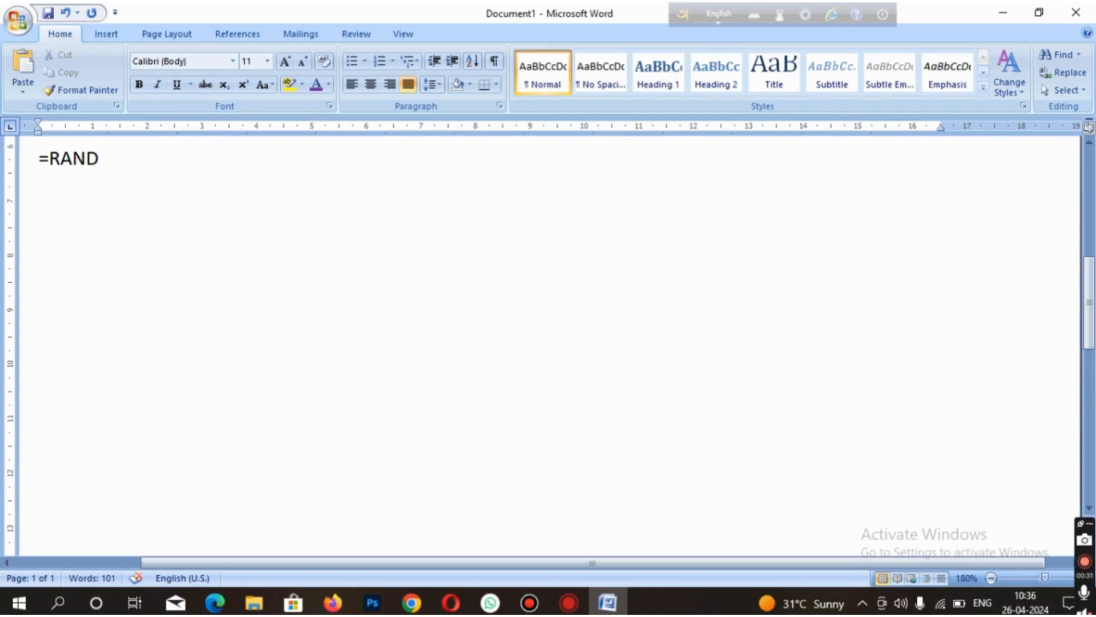
pyautogui.write('(')
pyautogui.scroll(-7, 548, 342)
pyautogui.scroll(7, 54, 397)
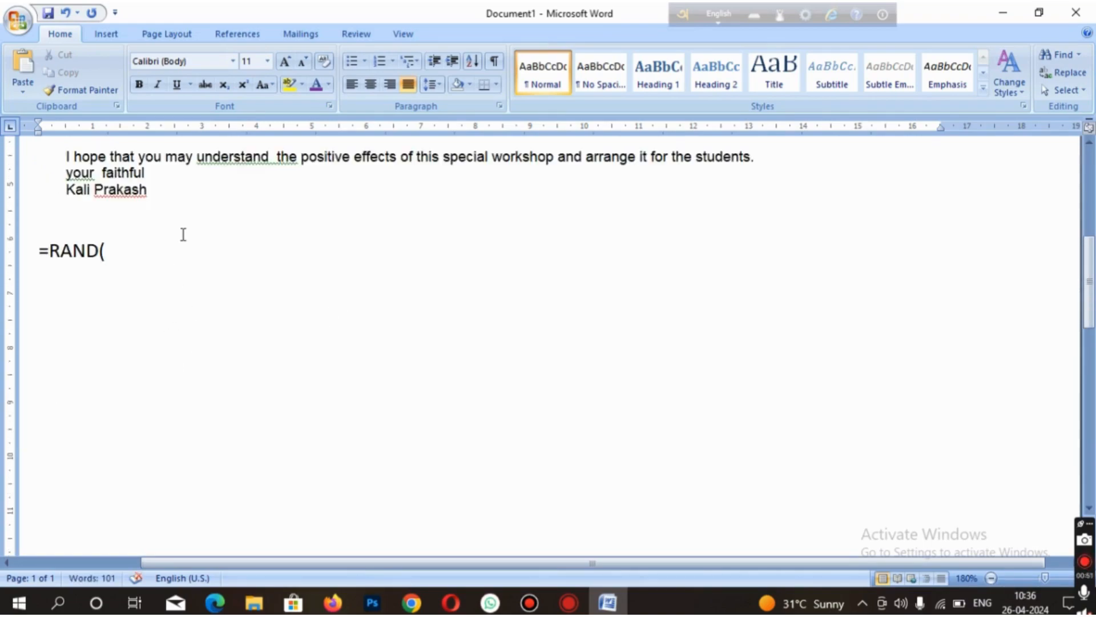
pyautogui.write('3)')
pyautogui.press('Return')
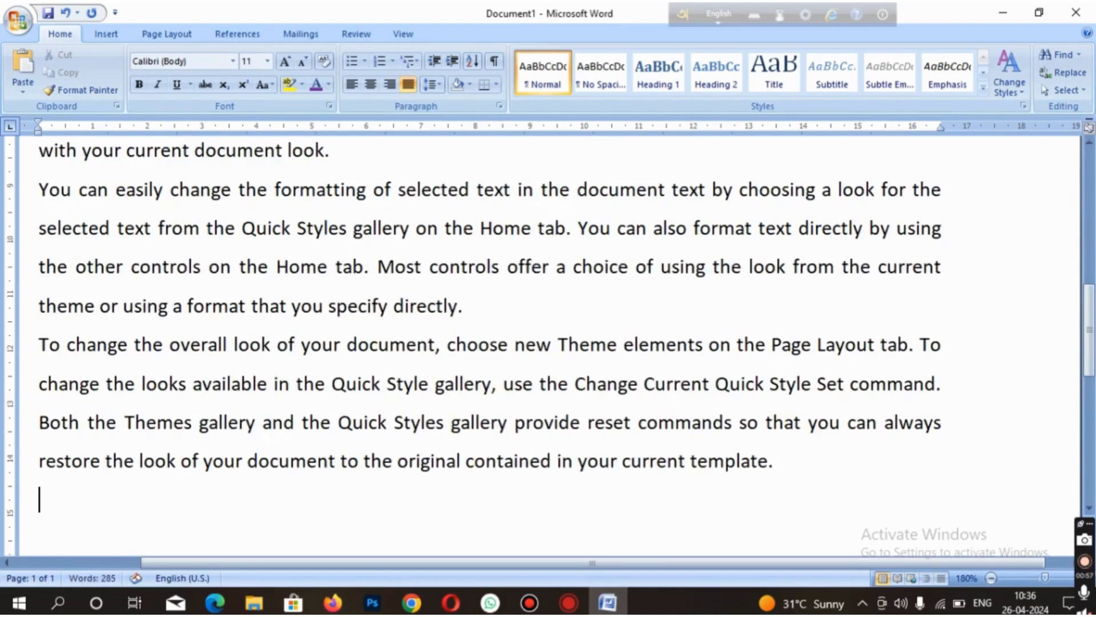
# Step: Select the three generated sample paragraphs below the letter and add space after each paragraph
pyautogui.scroll(5, 220, 227)
pyautogui.scroll(-2, 219, 228)
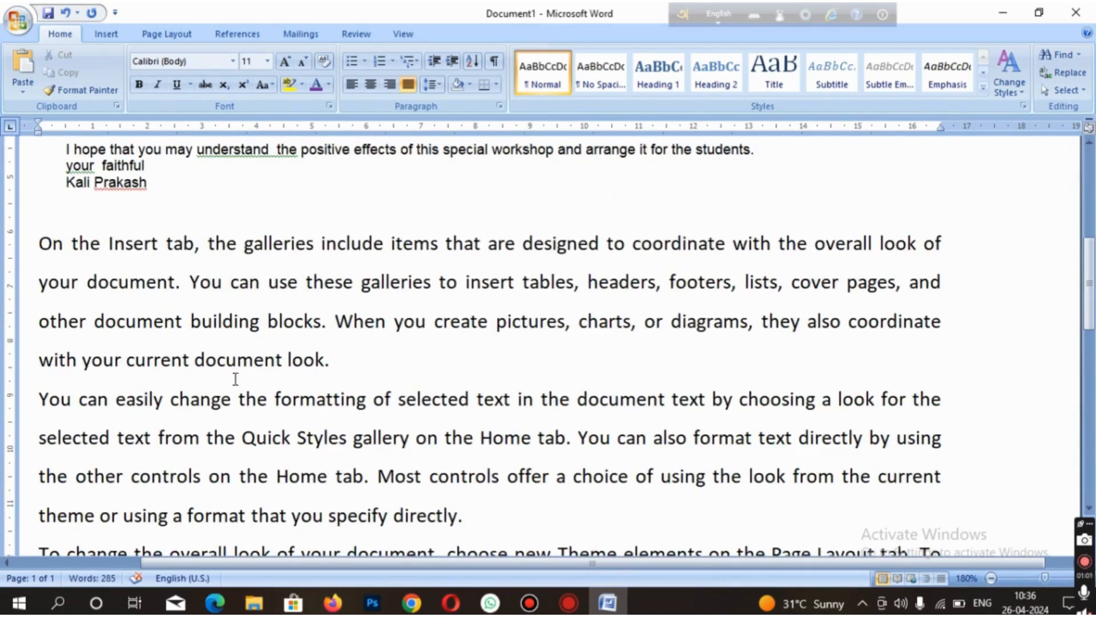
pyautogui.scroll(-4, 238, 467)
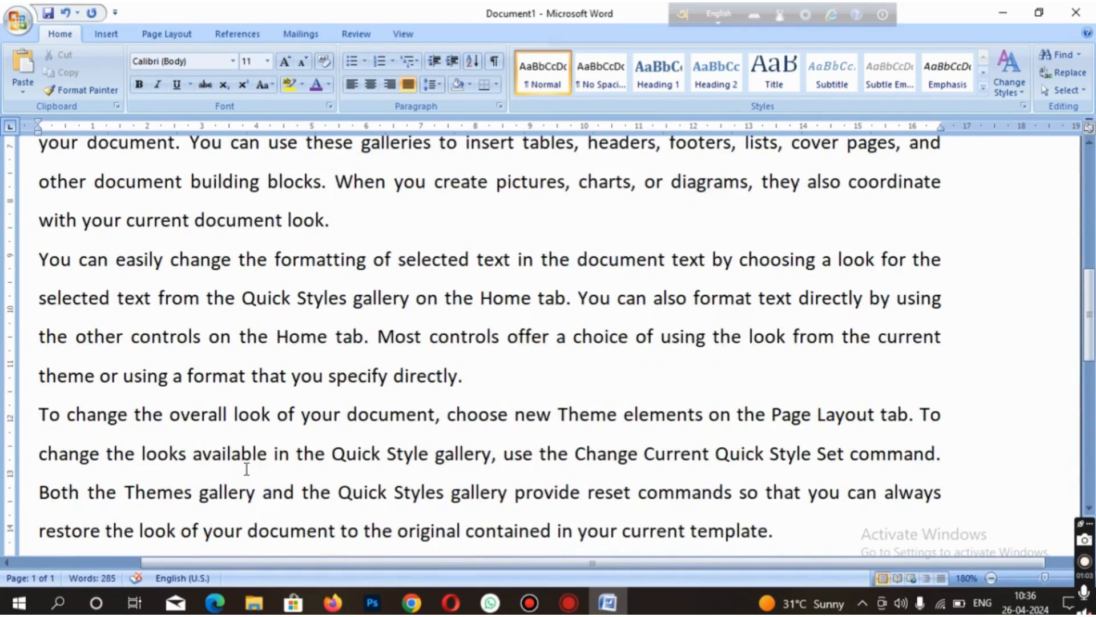
pyautogui.scroll(-2, 302, 483)
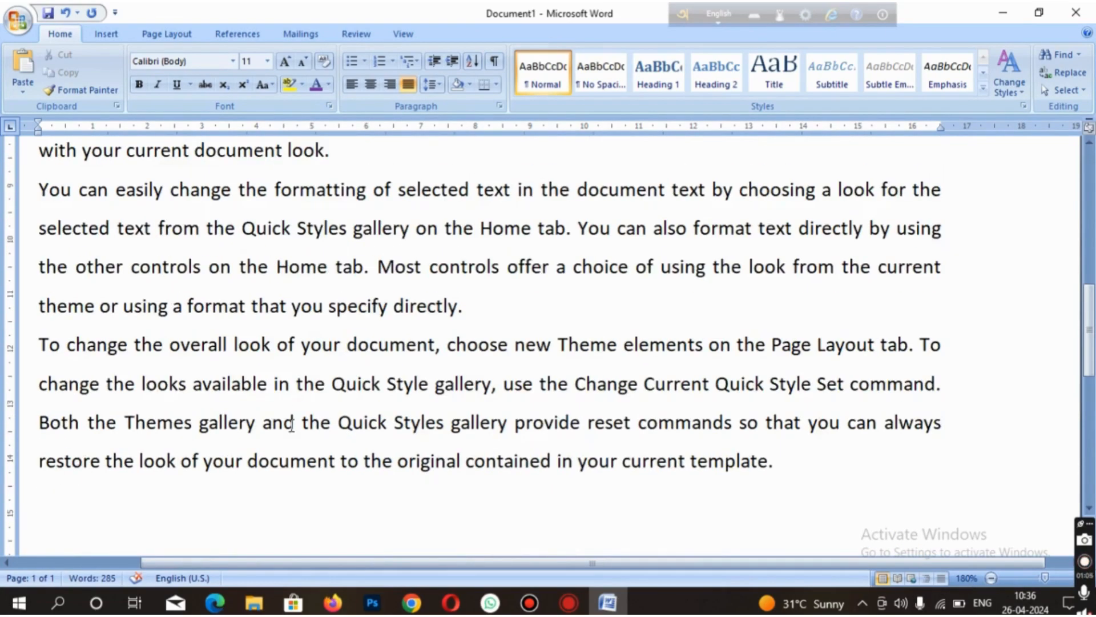
pyautogui.scroll(2, 295, 389)
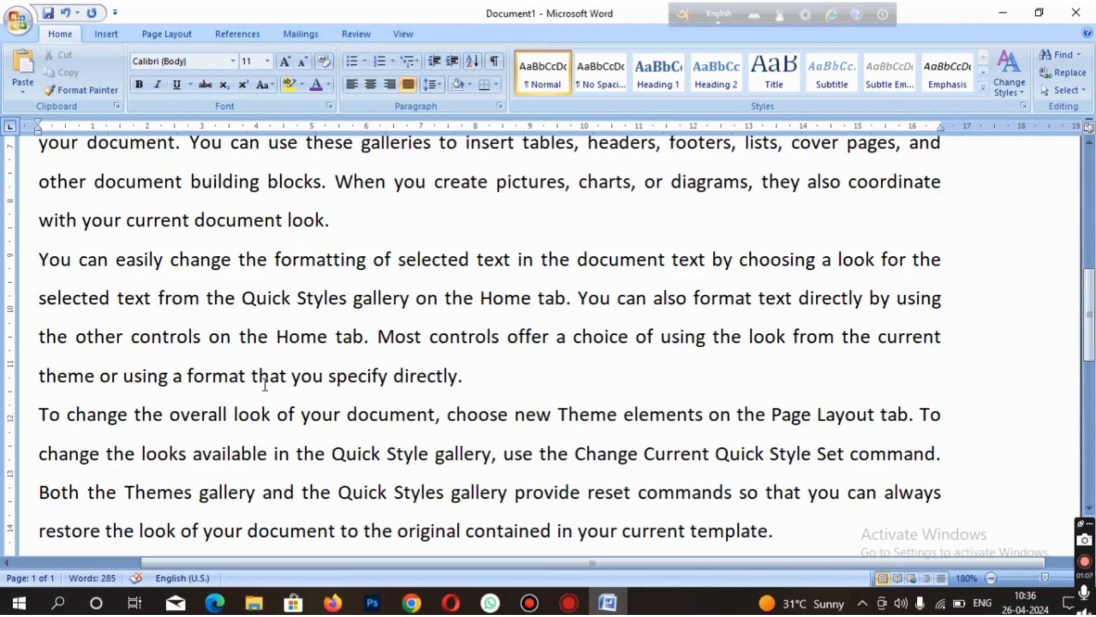
pyautogui.scroll(2, 263, 385)
pyautogui.moveTo(40, 174); pyautogui.dragTo(806, 498)
pyautogui.click(440, 85)
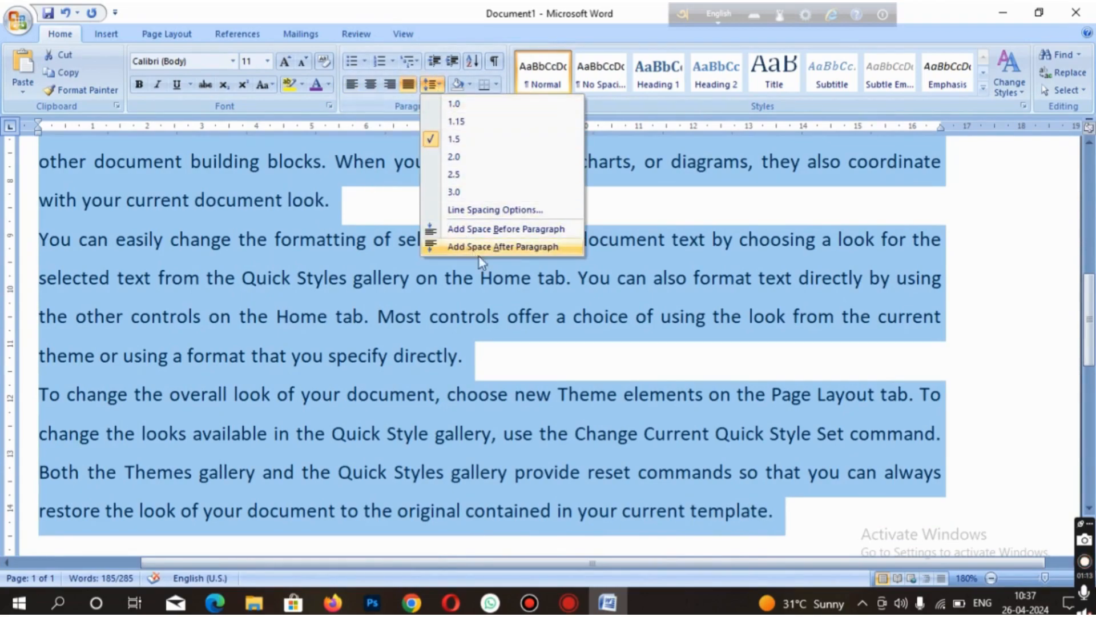
pyautogui.click(517, 247)
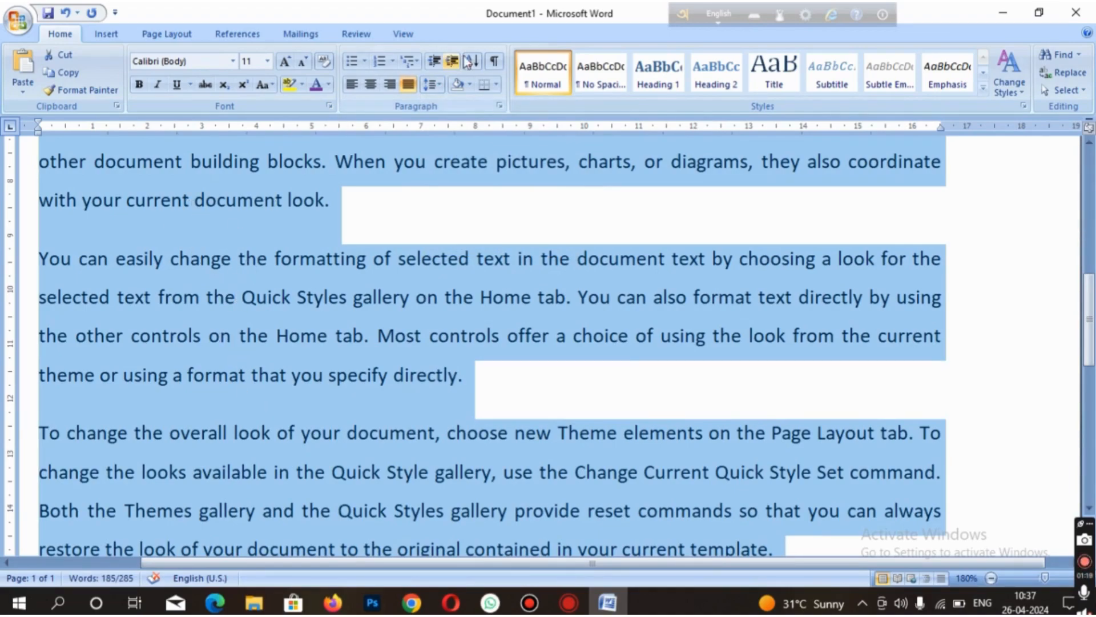
# Step: Set the line spacing of the three sample paragraphs to 1.0 and deselect them
pyautogui.click(437, 84)
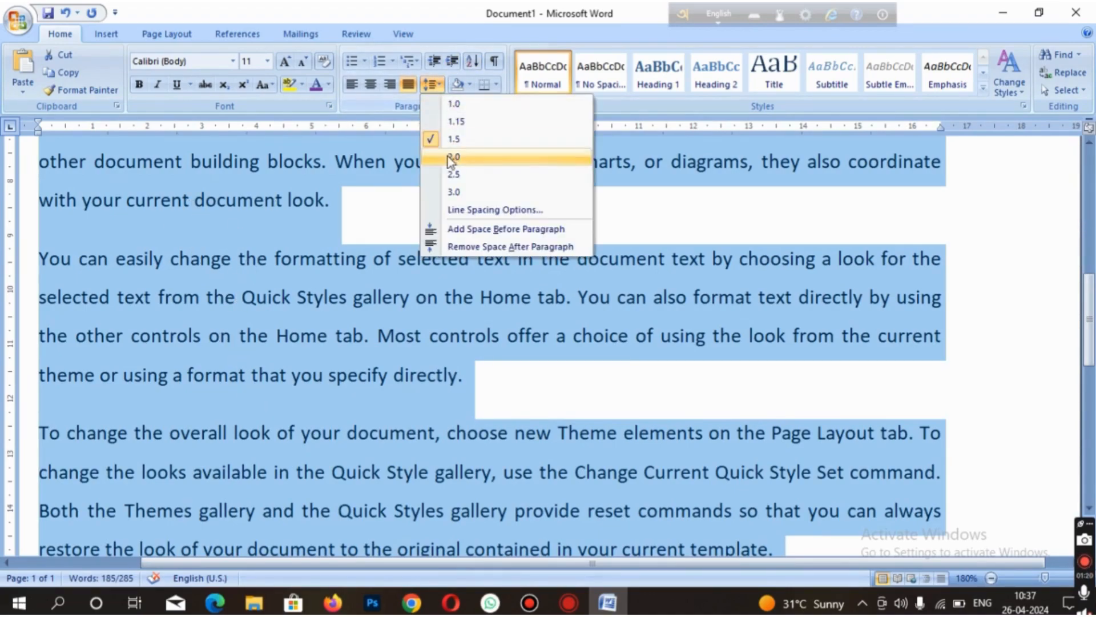
pyautogui.click(461, 105)
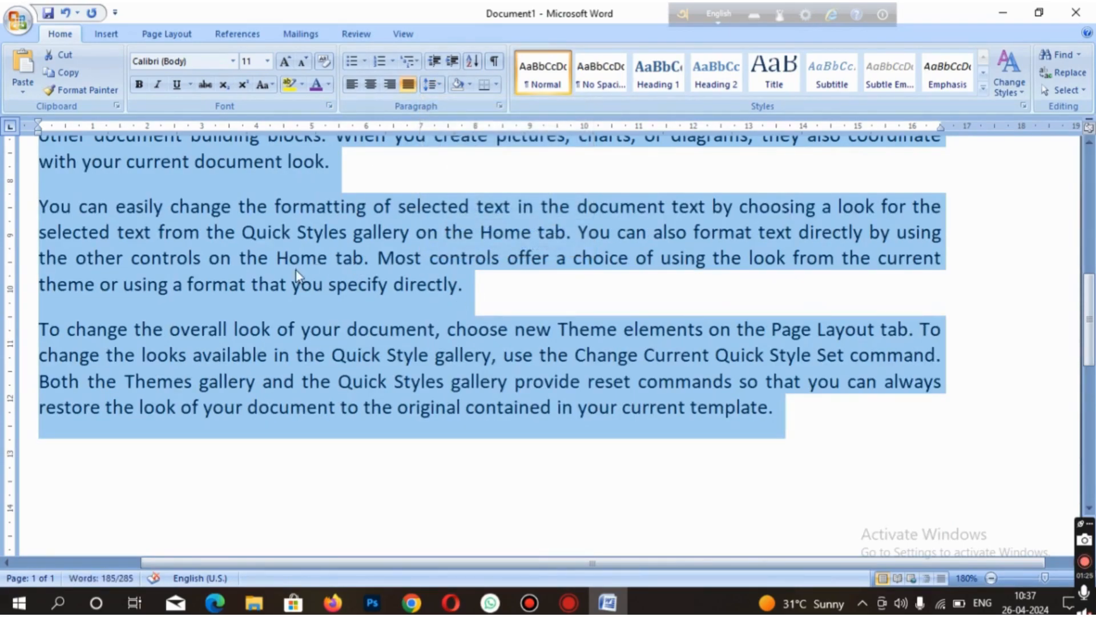
pyautogui.scroll(2, 471, 505)
pyautogui.click(543, 309)
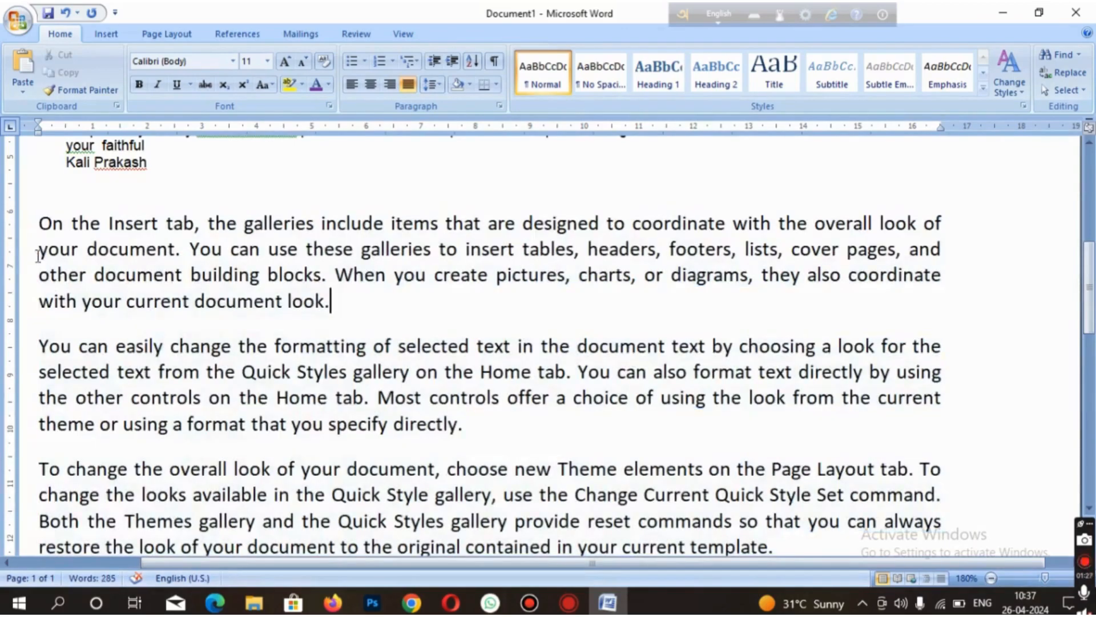
# Step: Split each of the three sample paragraphs below the letter into two paragraphs after its second line
pyautogui.scroll(-1, 308, 361)
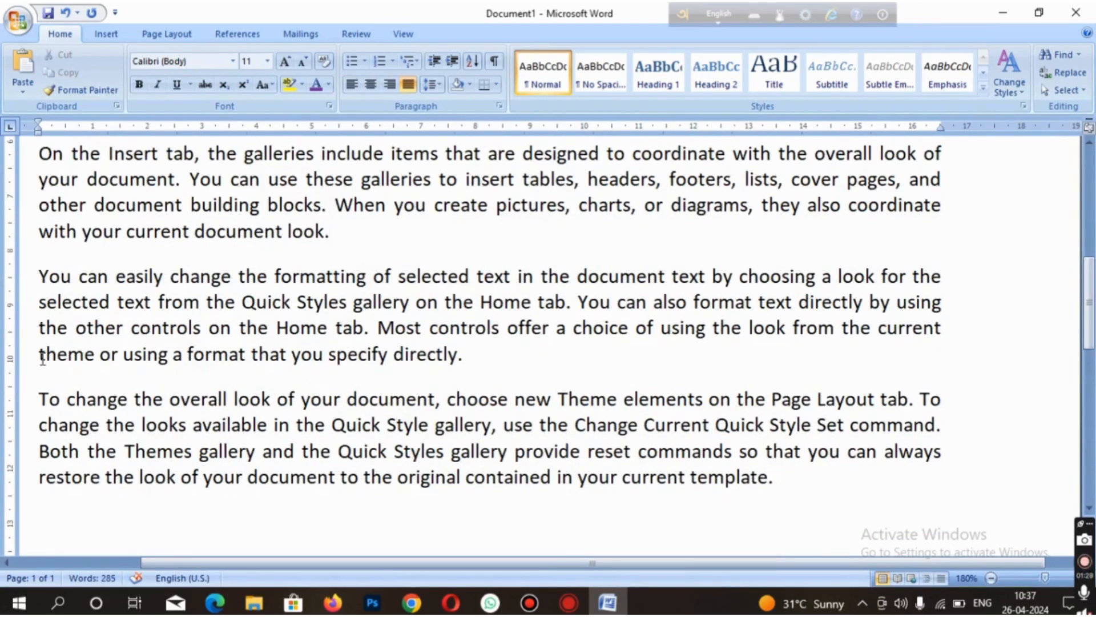
pyautogui.scroll(1, 324, 320)
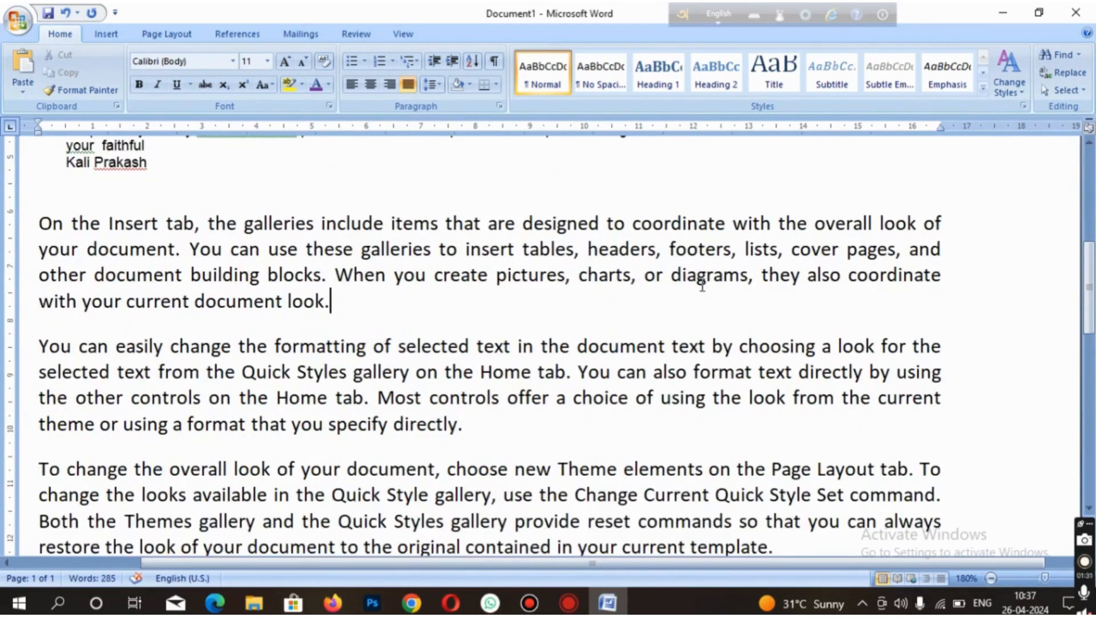
pyautogui.click(951, 253)
pyautogui.press('Return')
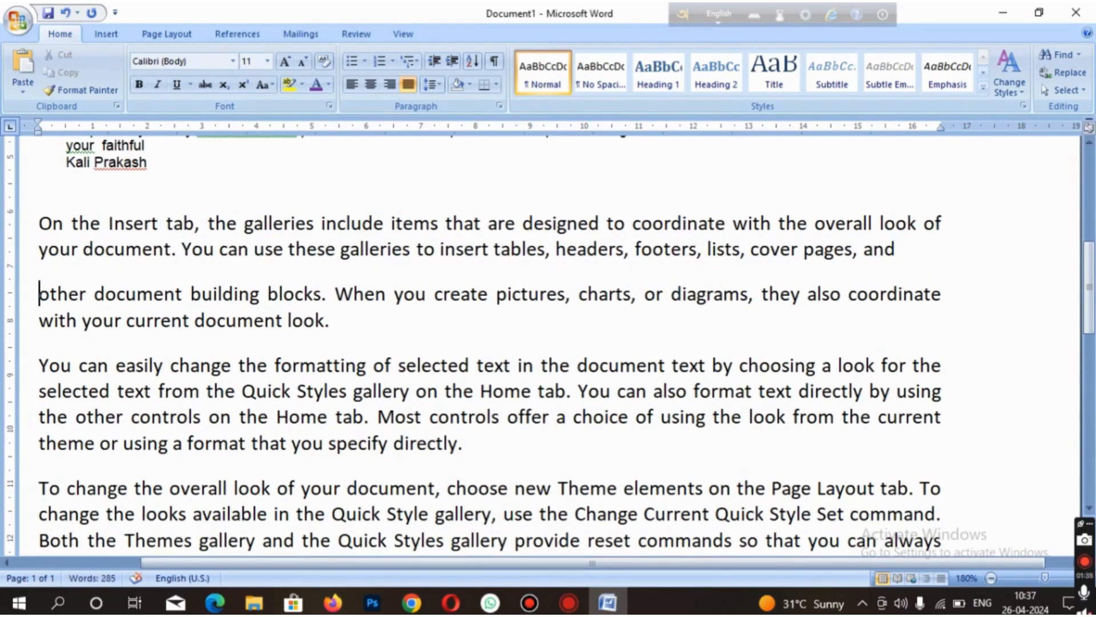
pyautogui.click(942, 392)
pyautogui.press('Return')
pyautogui.scroll(-3, 1071, 294)
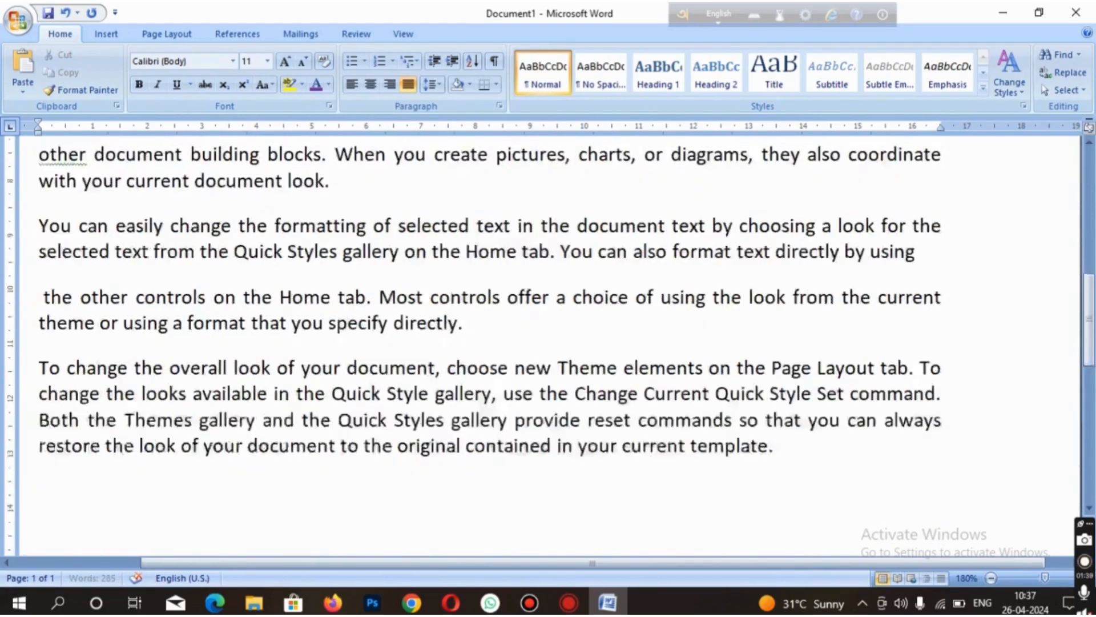
pyautogui.click(948, 323)
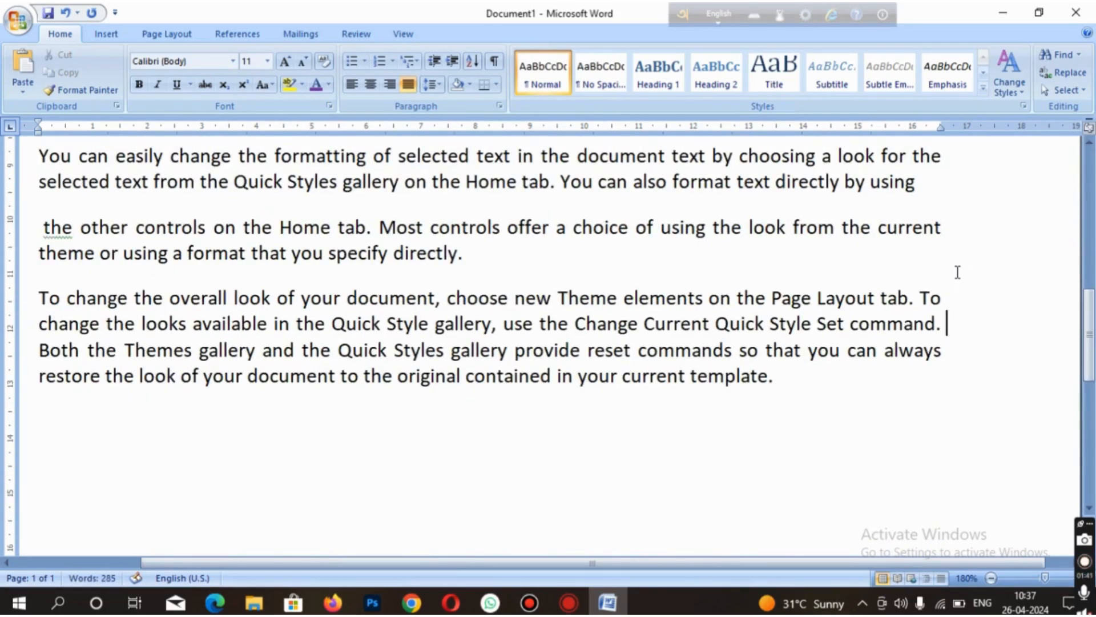
pyautogui.press('Return')
pyautogui.scroll(2, 629, 511)
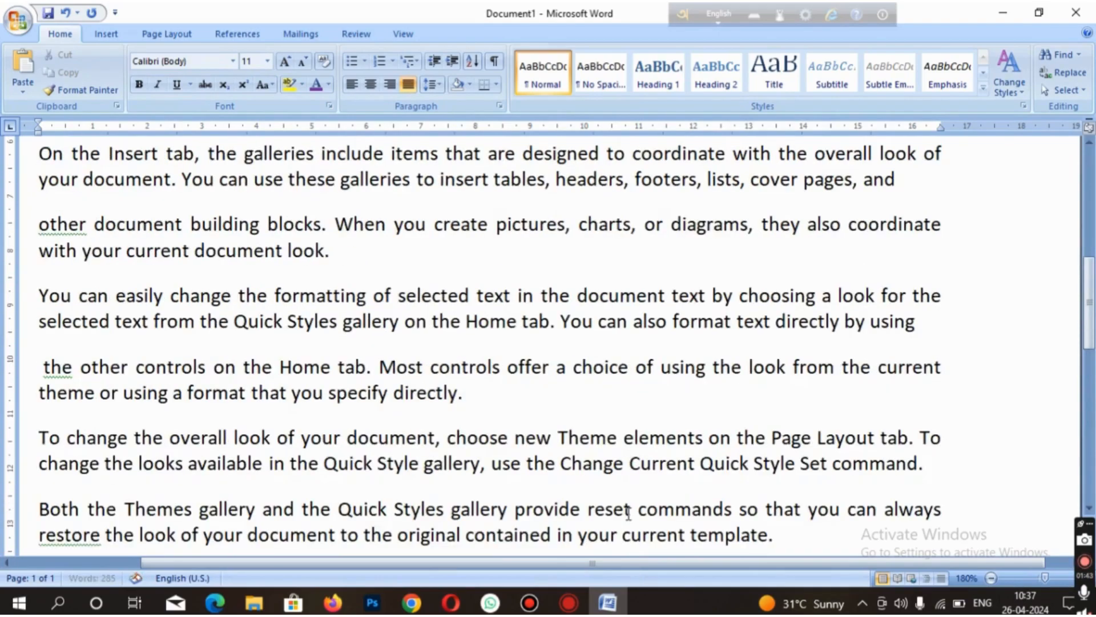
# Step: Select all six sample text paragraphs below the letter's closing
pyautogui.keyDown('ctrl'); pyautogui.scroll(-2, 542, 433); pyautogui.keyUp('ctrl')
pyautogui.scroll(5, 541, 432)
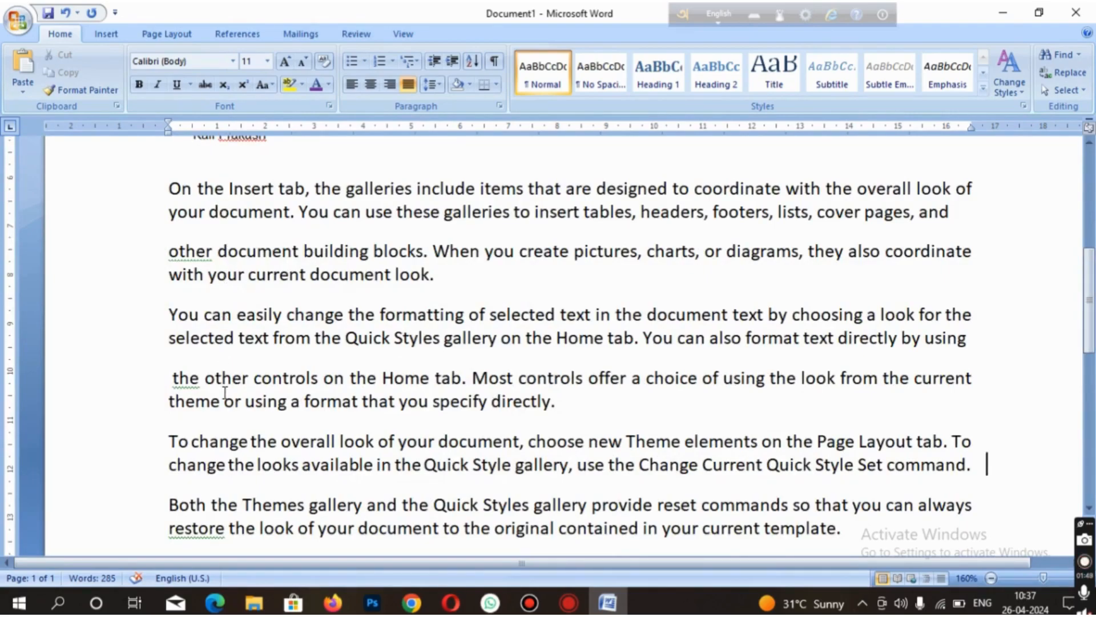
pyautogui.scroll(-1, 563, 375)
pyautogui.scroll(1, 563, 375)
pyautogui.moveTo(166, 188); pyautogui.dragTo(908, 523)
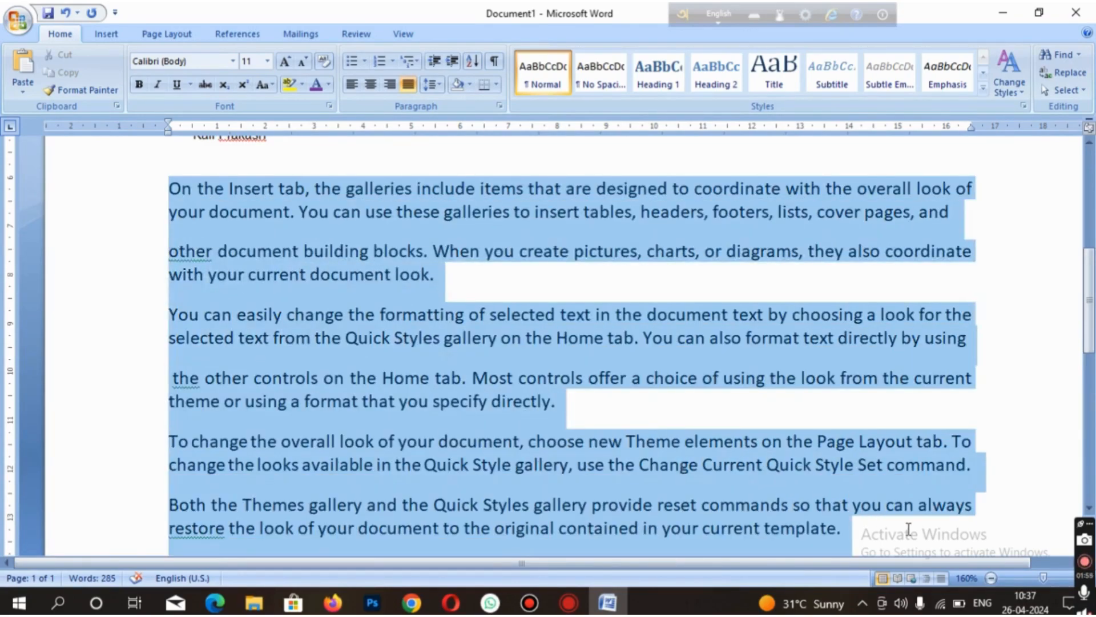
pyautogui.scroll(-1, 571, 411)
pyautogui.scroll(1, 526, 378)
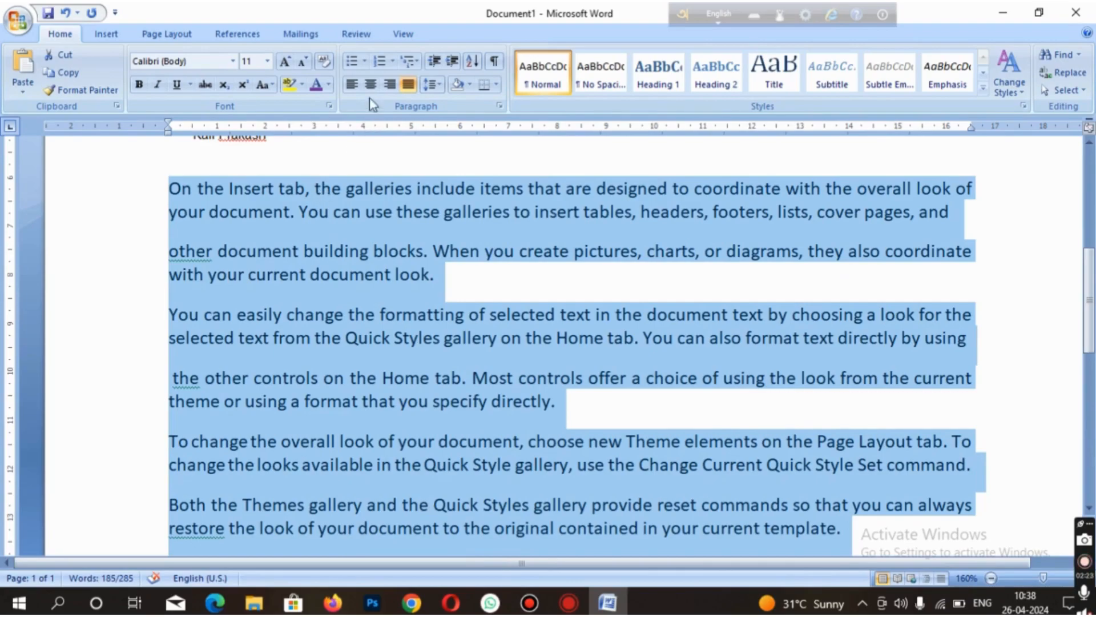
pyautogui.click(255, 311)
pyautogui.moveTo(169, 188); pyautogui.dragTo(851, 511)
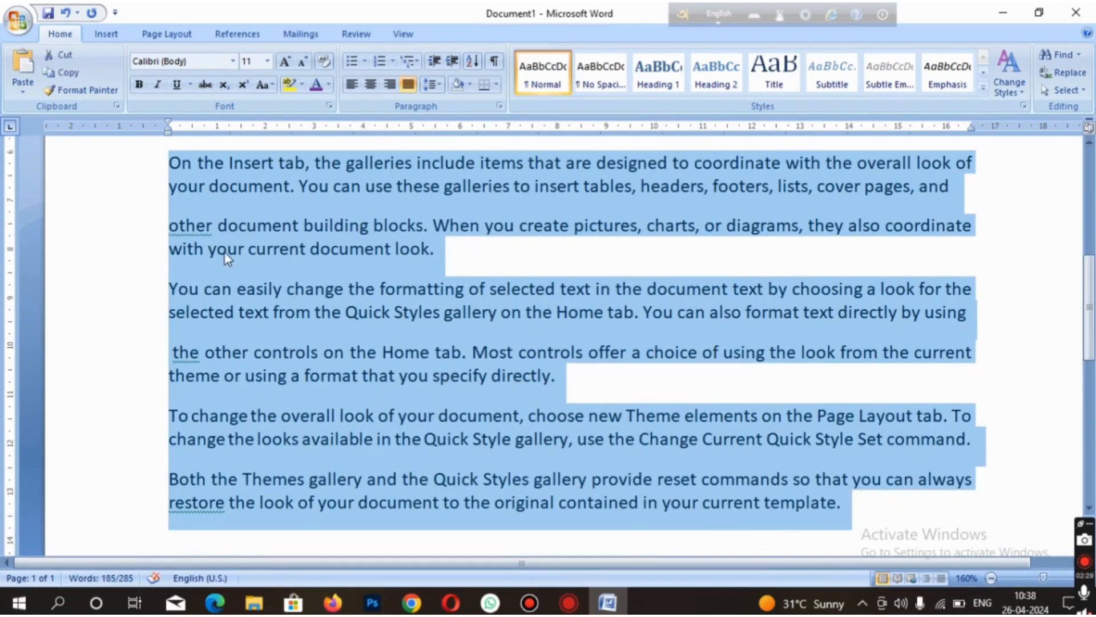
pyautogui.scroll(1, 257, 311)
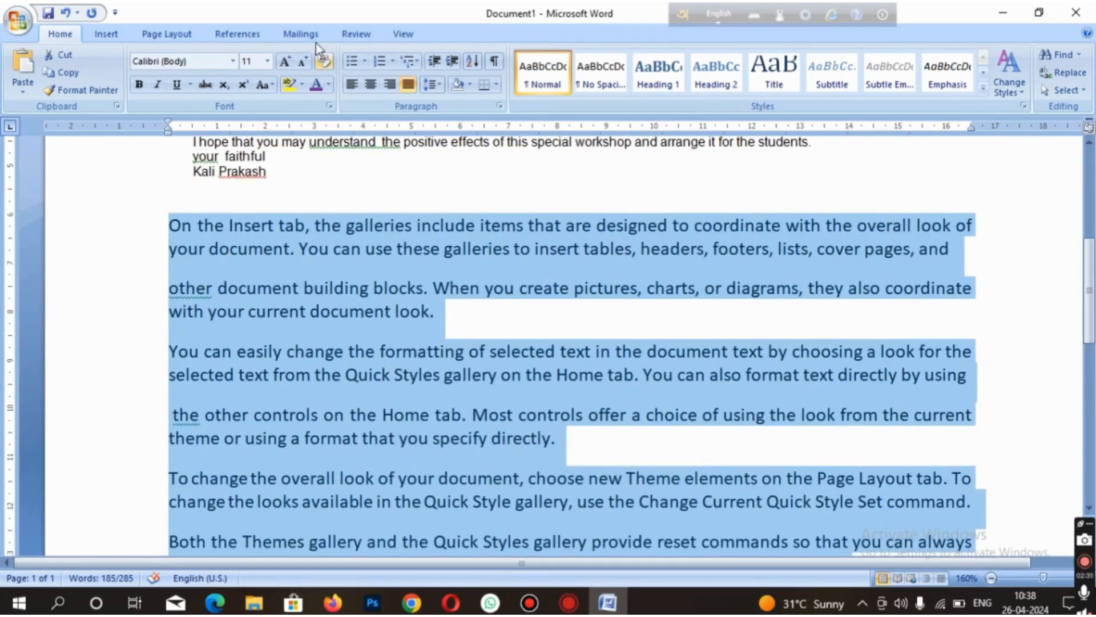
pyautogui.click(366, 63)
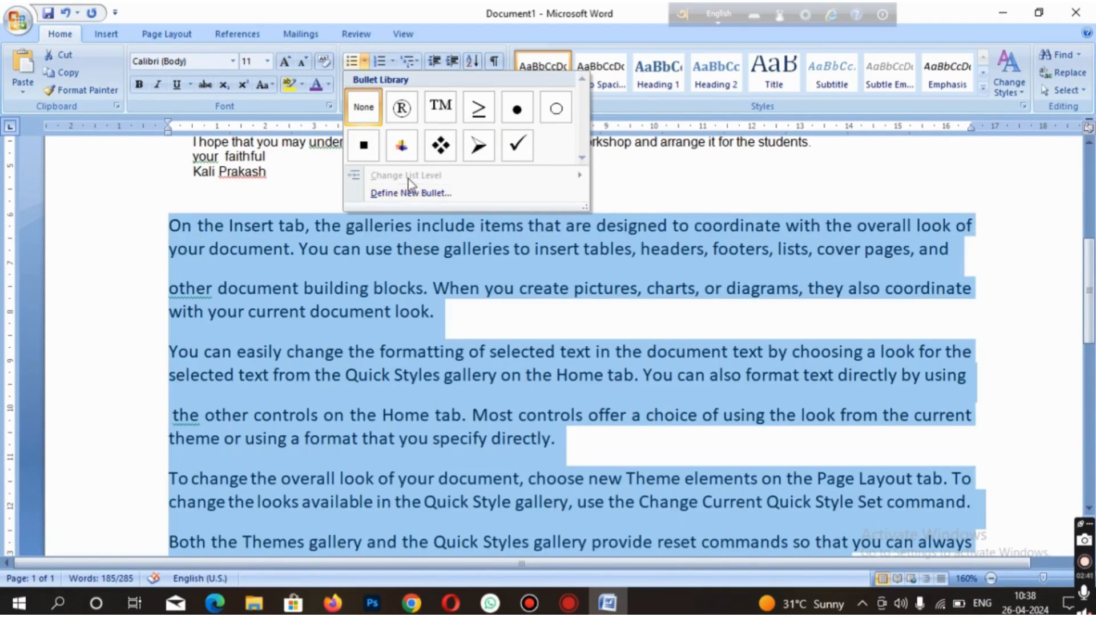
pyautogui.click(391, 195)
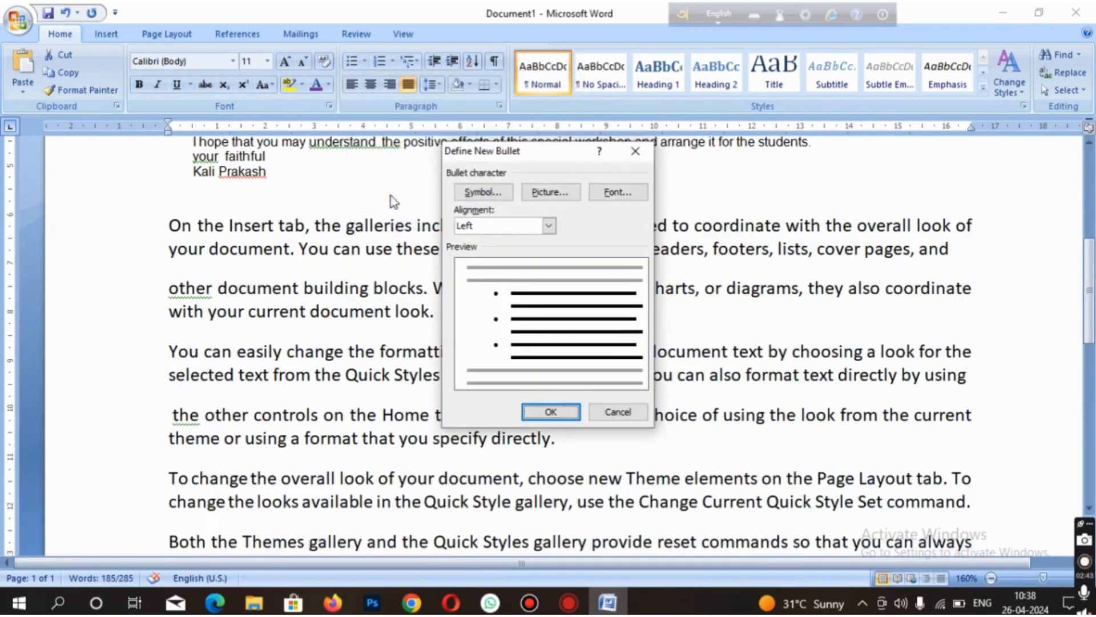
pyautogui.click(508, 194)
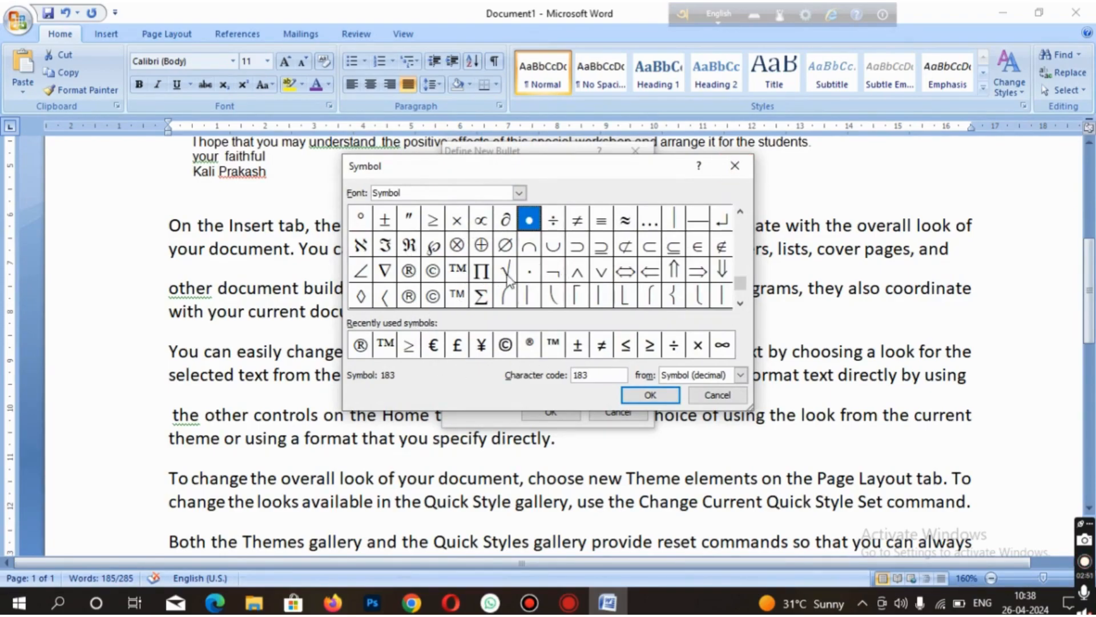
pyautogui.click(735, 166)
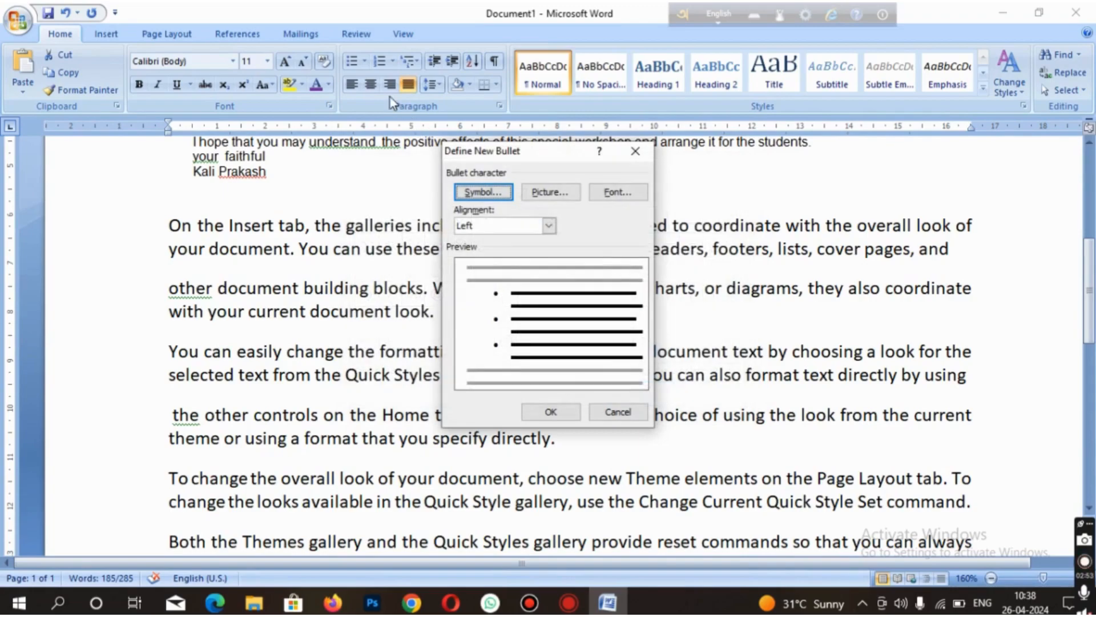
pyautogui.click(635, 151)
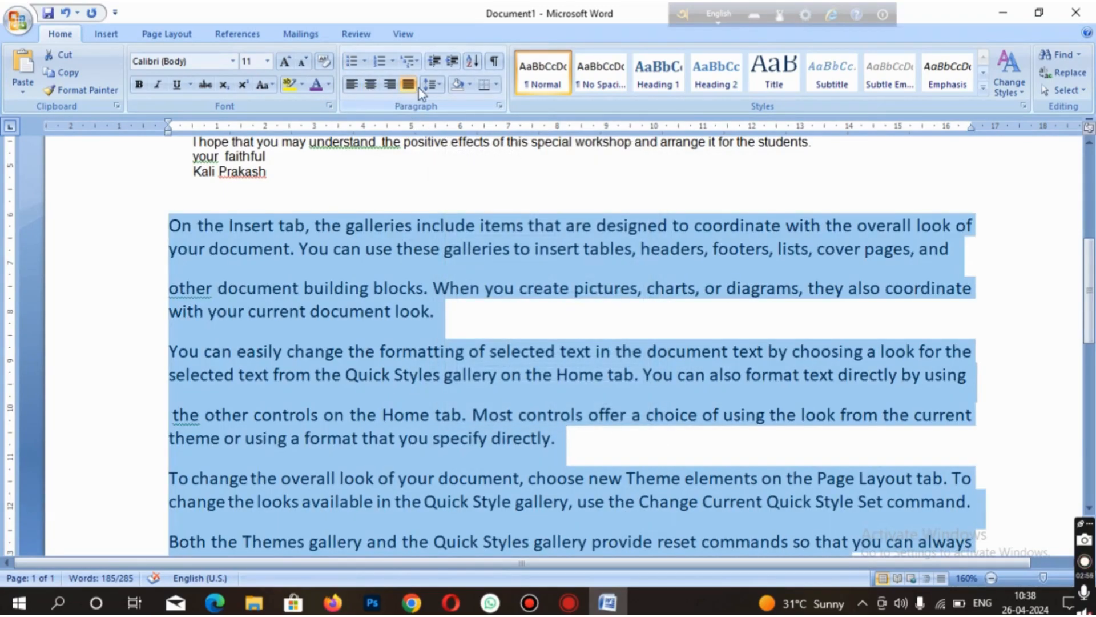
# Step: Apply the four-diamond bullet from the Bullet Library to the selected sample paragraphs
pyautogui.click(364, 62)
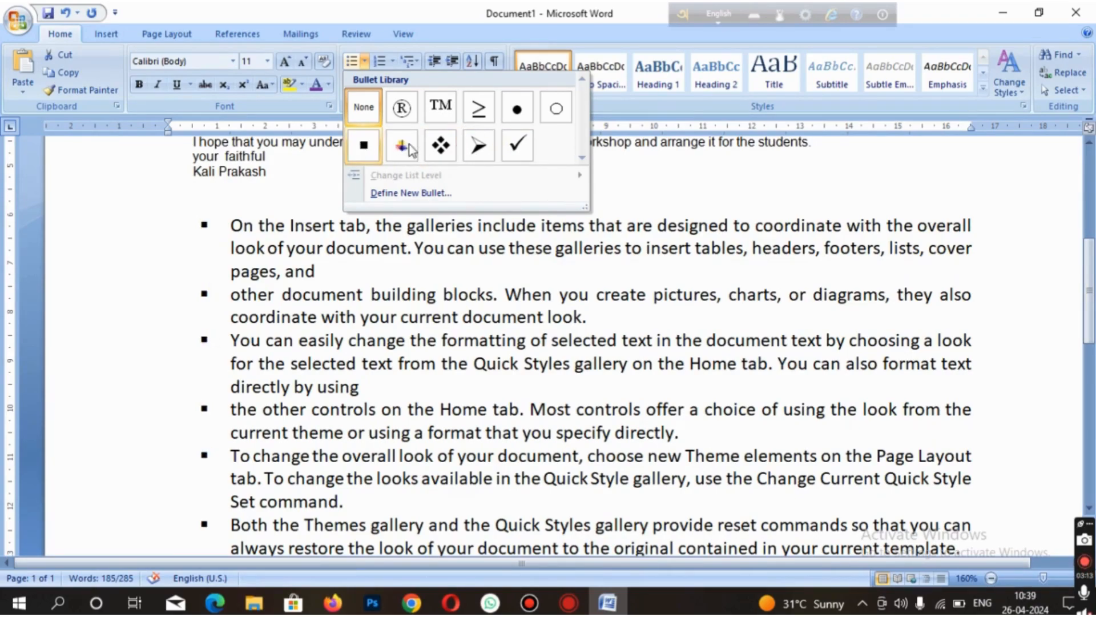
pyautogui.click(447, 146)
pyautogui.scroll(-2, 330, 426)
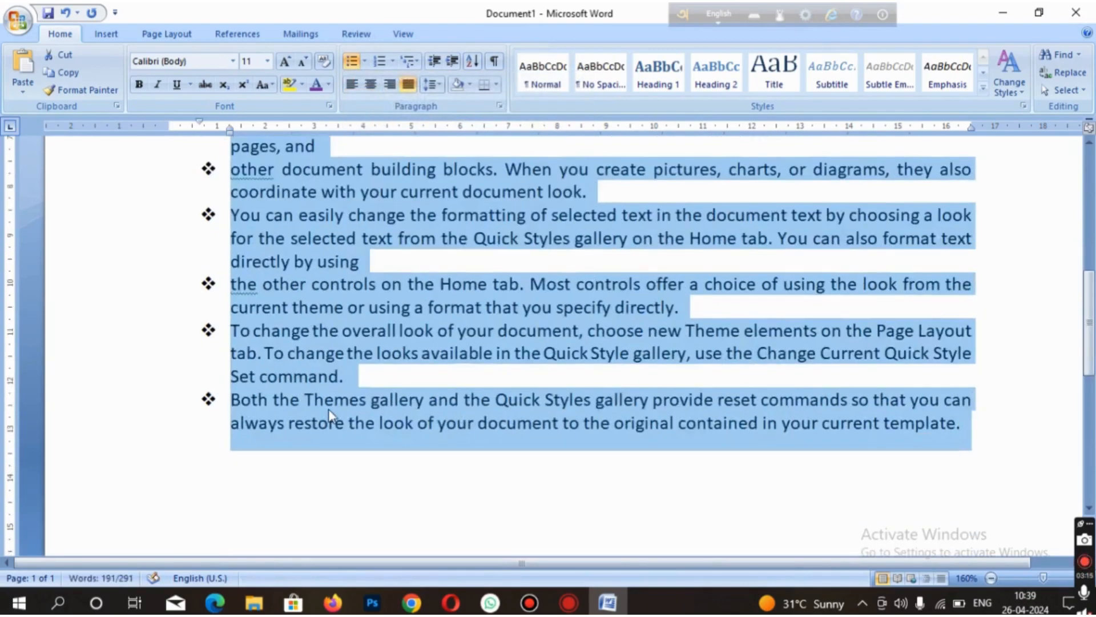
pyautogui.scroll(1, 330, 426)
# Step: Go through the bulleted sample paragraphs one by one and examine where each bullet item starts
pyautogui.click(220, 180)
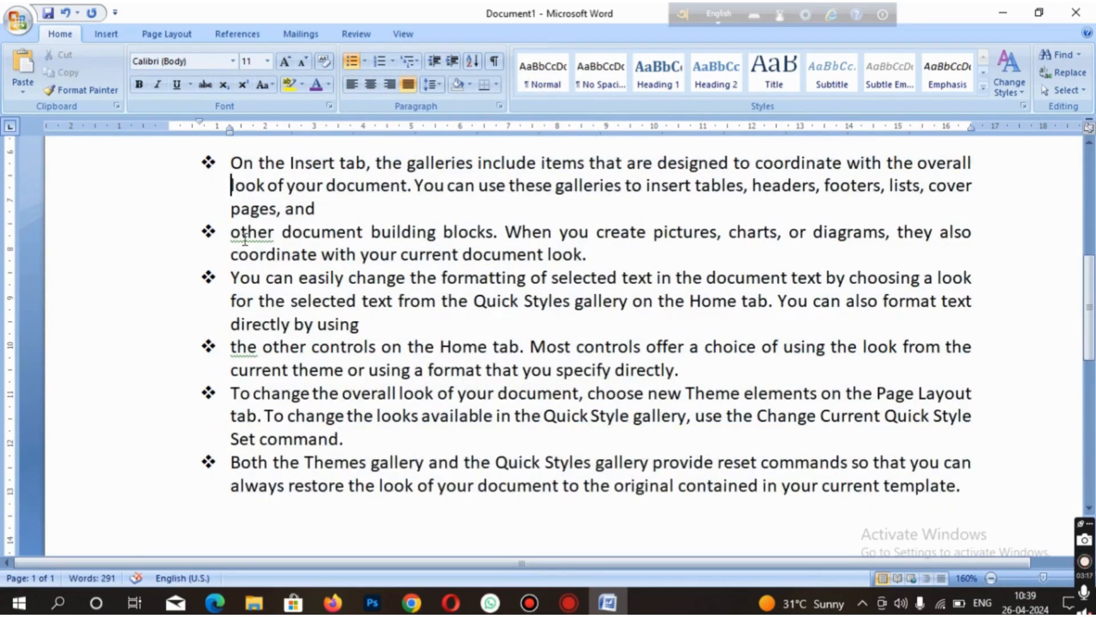
pyautogui.click(323, 235)
pyautogui.click(230, 237)
pyautogui.click(222, 298)
pyautogui.click(223, 334)
pyautogui.click(231, 394)
pyautogui.click(228, 461)
pyautogui.click(235, 165)
pyautogui.scroll(1, 299, 269)
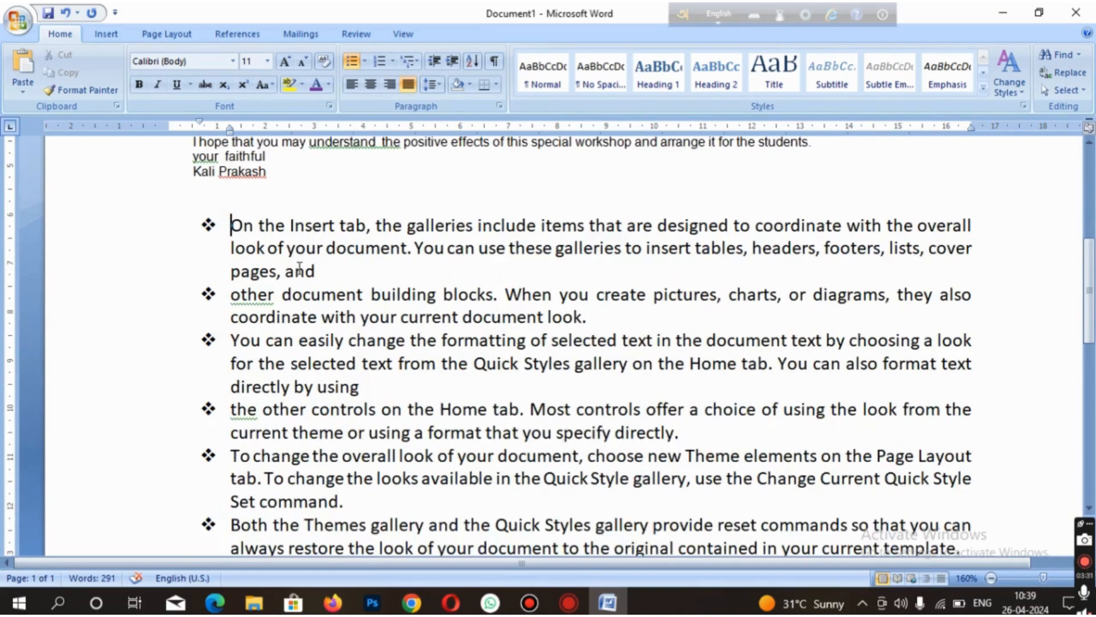
pyautogui.scroll(-1, 299, 268)
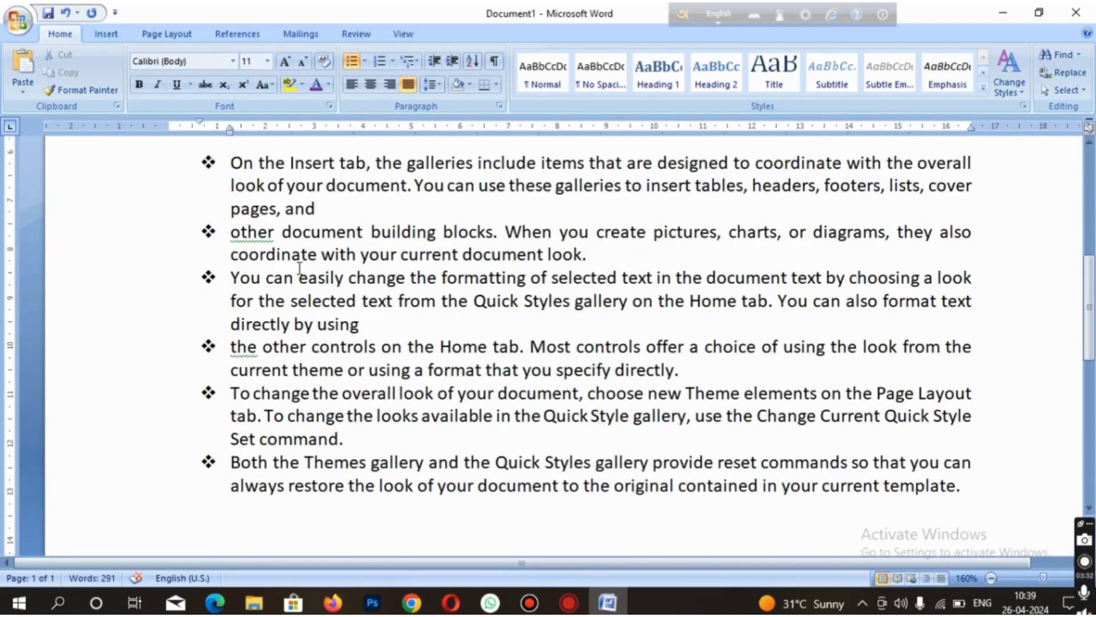
# Step: Select the six bulleted paragraphs and define a new bullet for them using the solid eight-pointed star from the Wingdings font
pyautogui.doubleClick(232, 162)
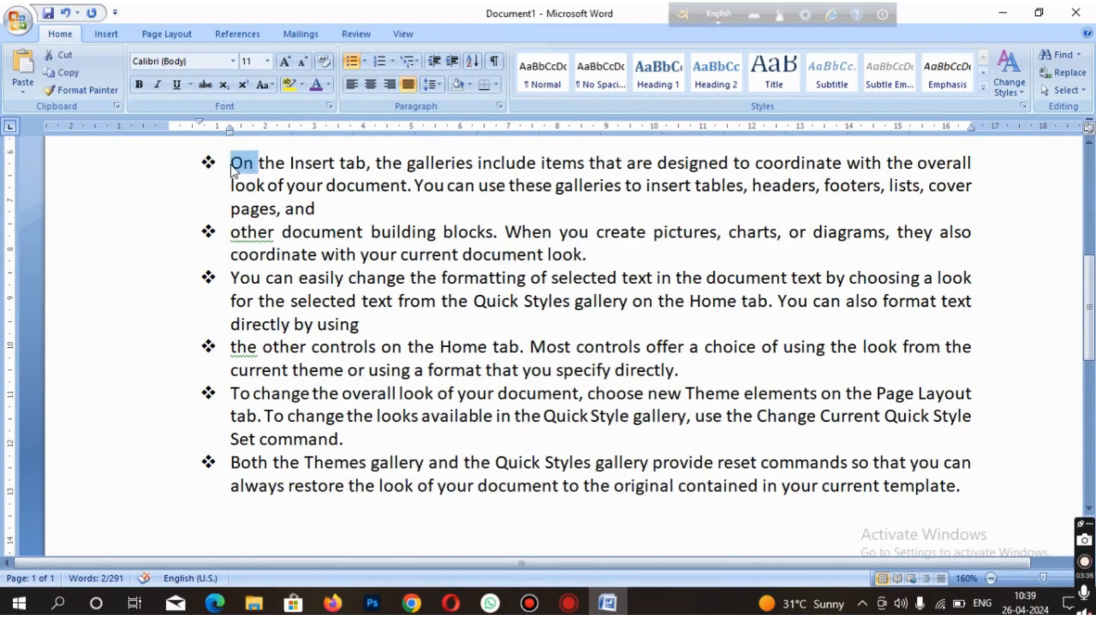
pyautogui.moveTo(232, 169); pyautogui.dragTo(961, 505)
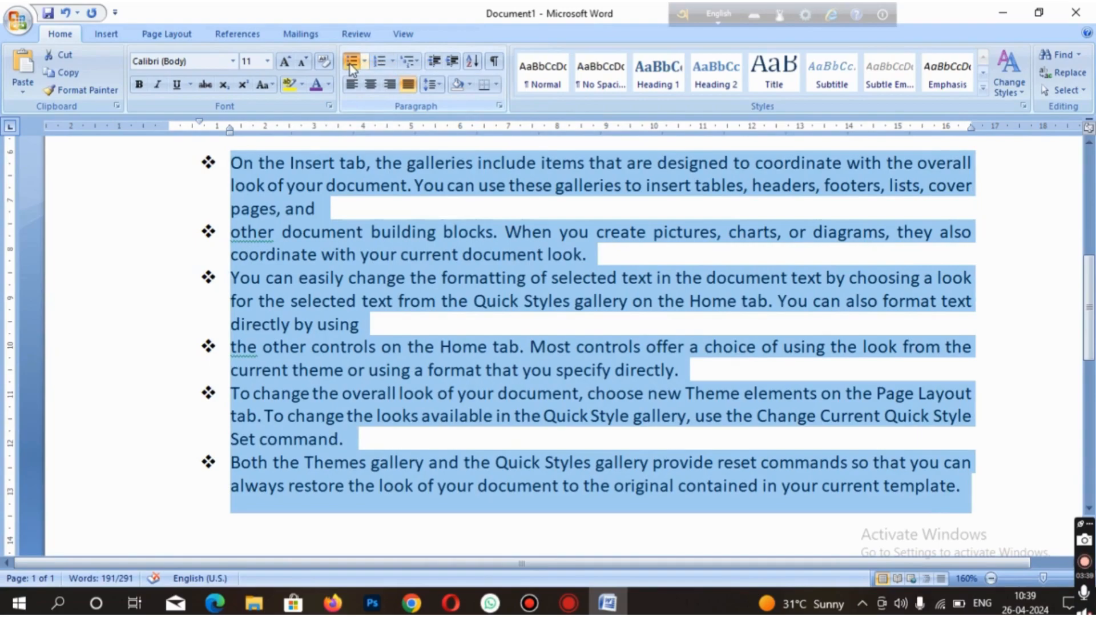
pyautogui.click(363, 62)
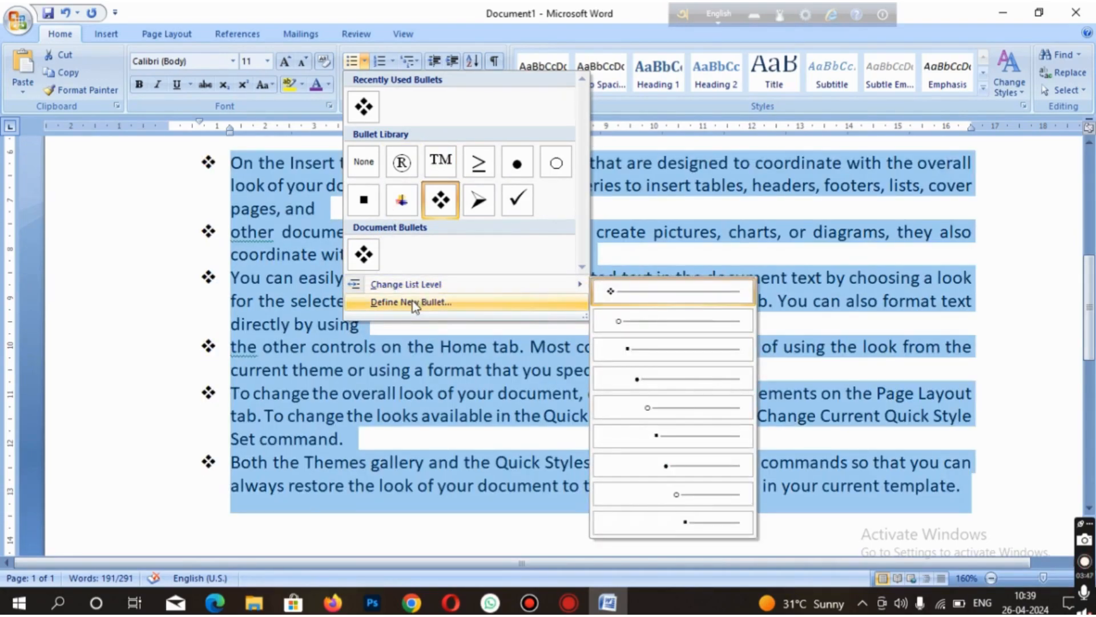
pyautogui.moveTo(424, 282)
pyautogui.click(396, 302)
pyautogui.click(495, 187)
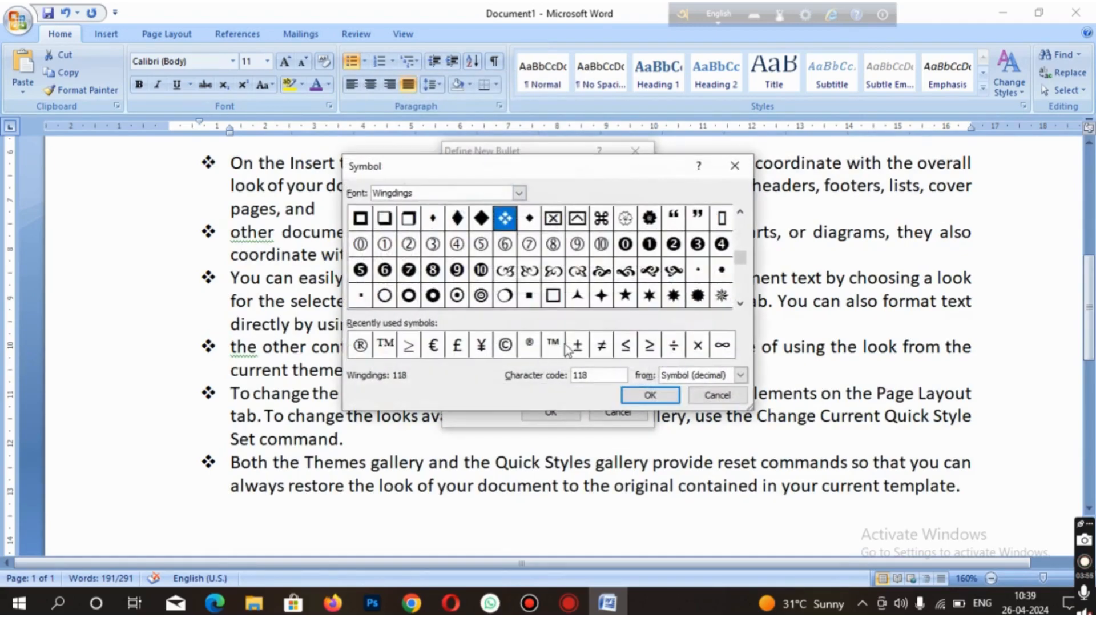
pyautogui.click(674, 295)
pyautogui.click(654, 394)
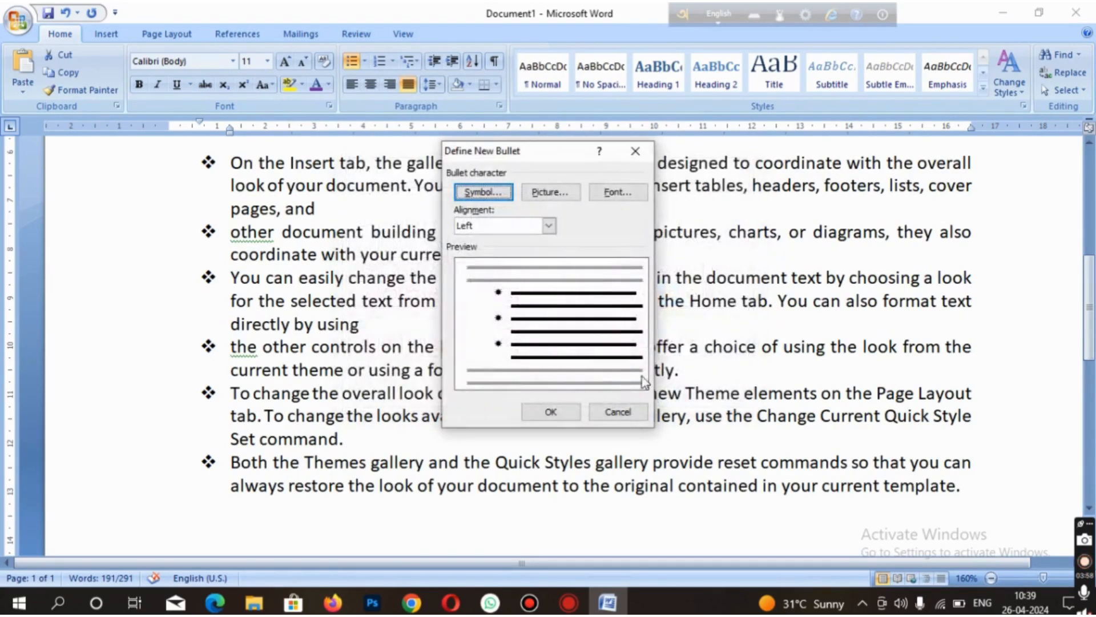
pyautogui.click(558, 419)
pyautogui.scroll(1, 373, 343)
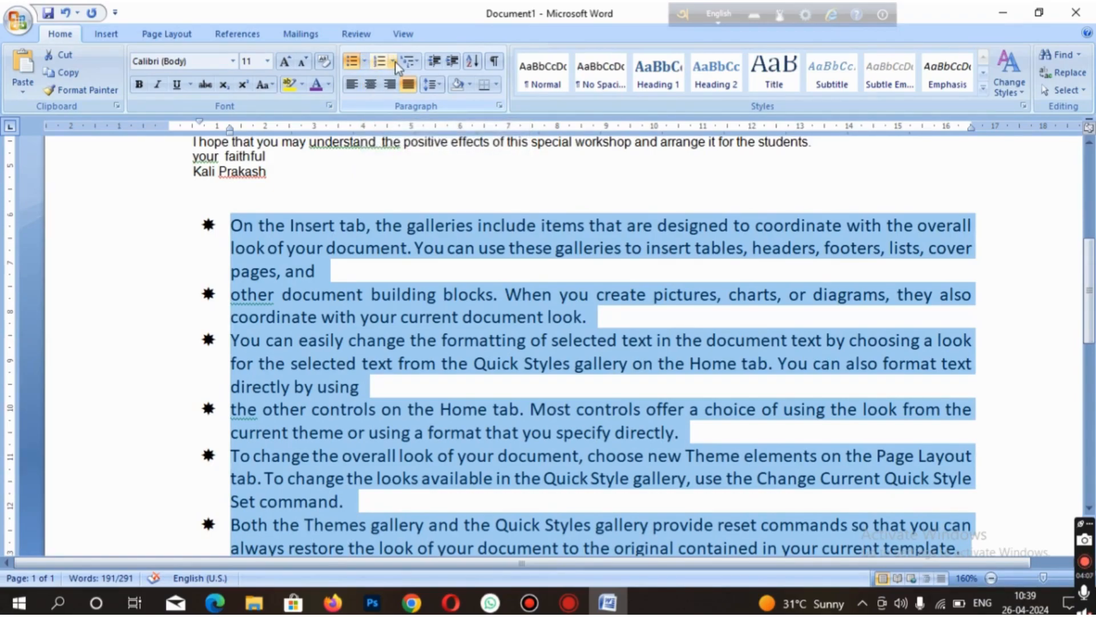
# Step: Remove the bullets from the selected paragraphs and apply the 1., 2., 3. numbering format to them
pyautogui.click(364, 61)
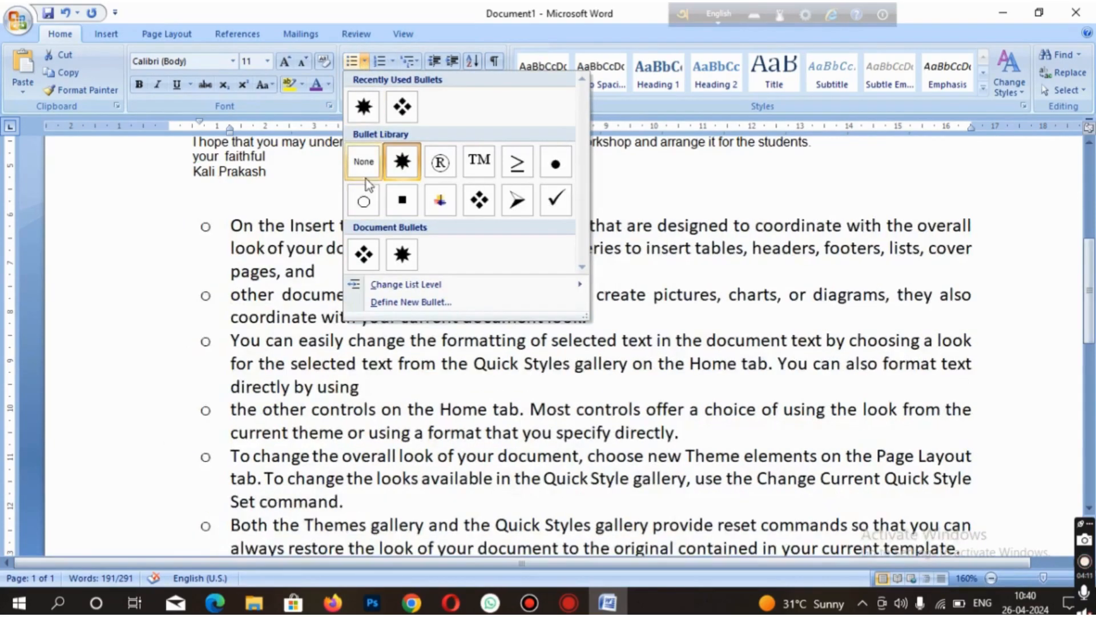
pyautogui.click(365, 164)
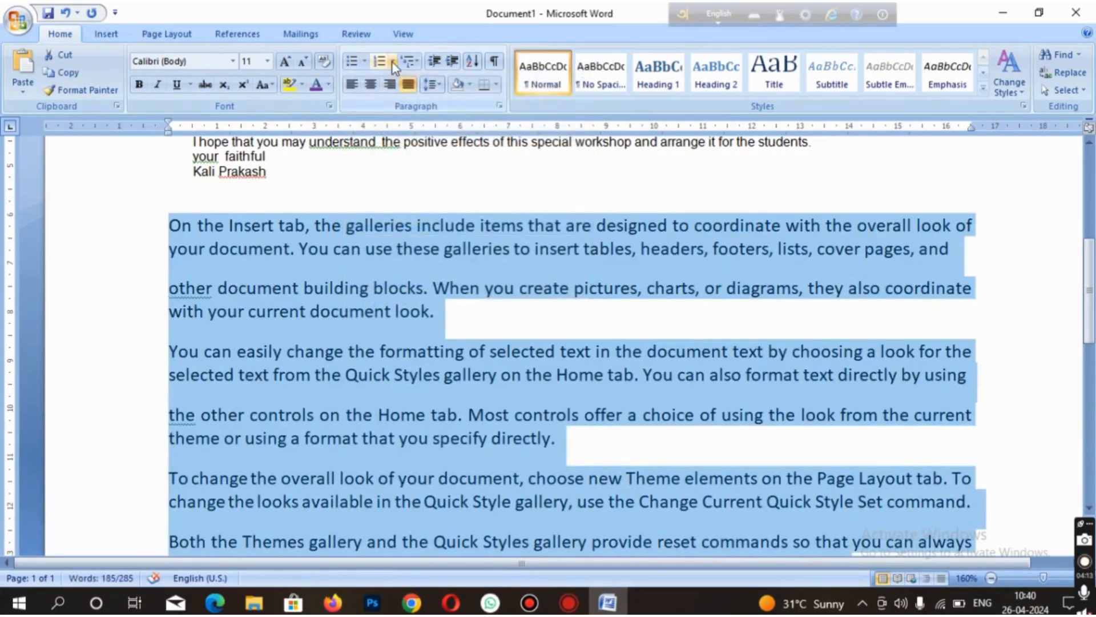
pyautogui.click(393, 62)
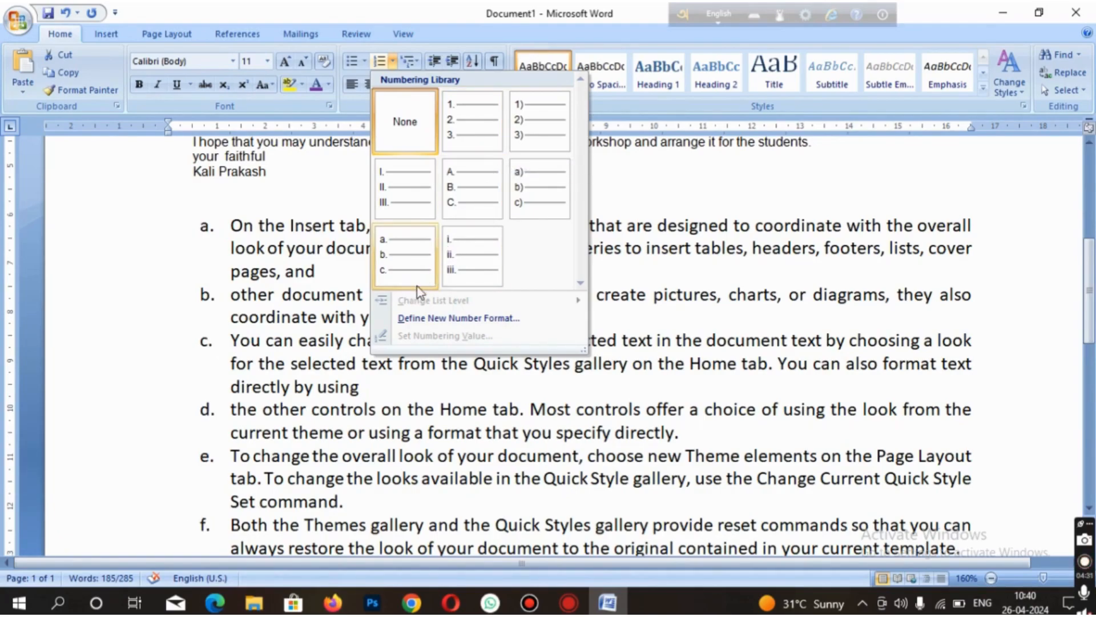
pyautogui.click(491, 127)
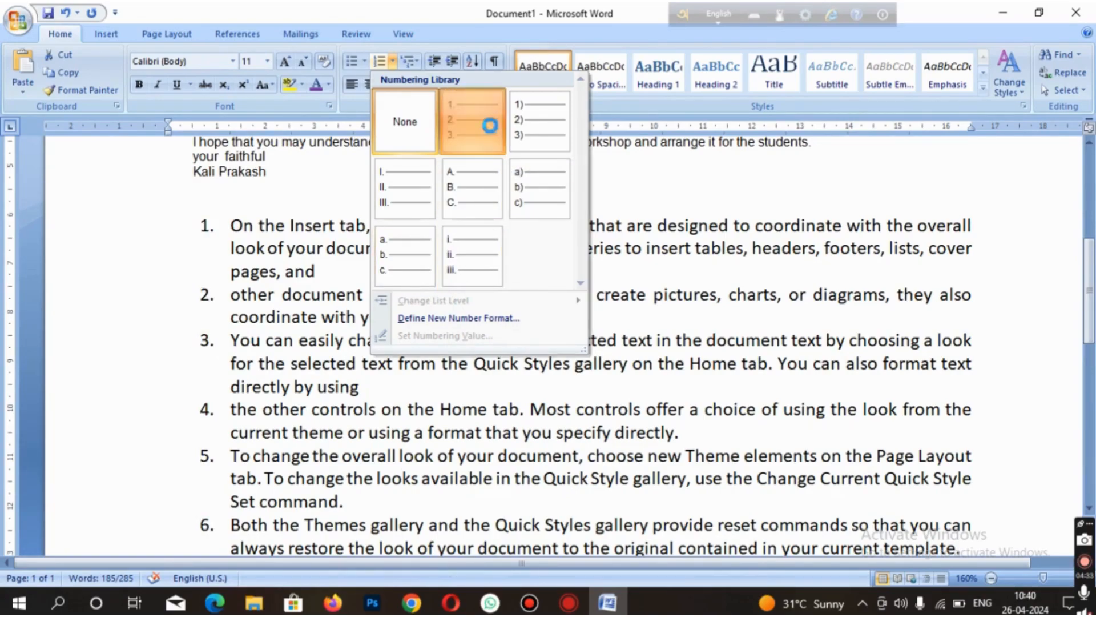
pyautogui.scroll(-1, 330, 337)
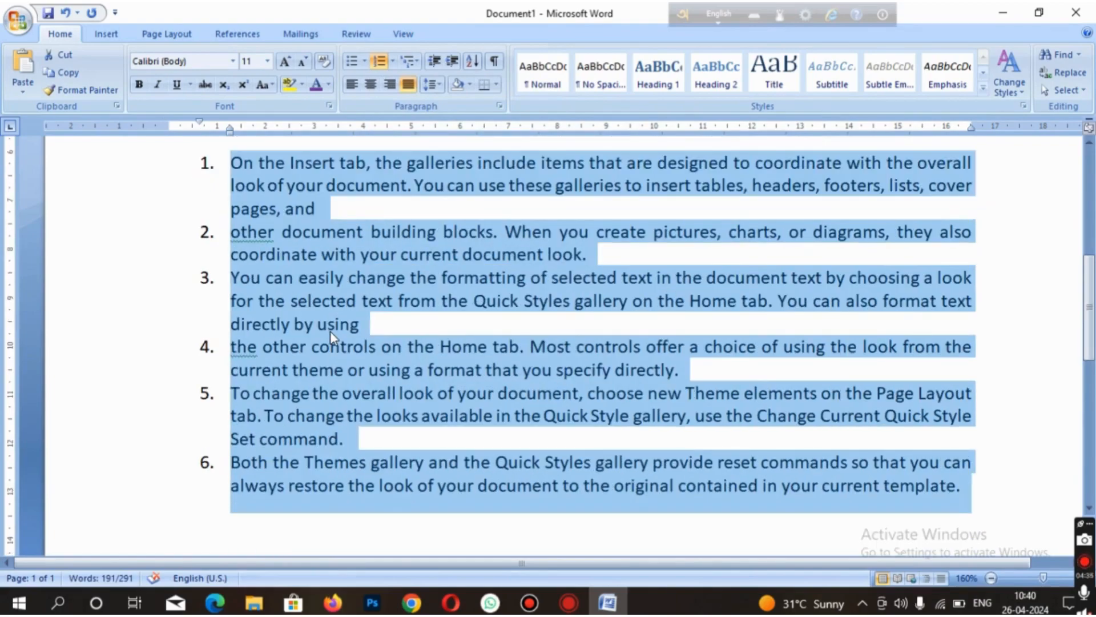
pyautogui.scroll(1, 330, 330)
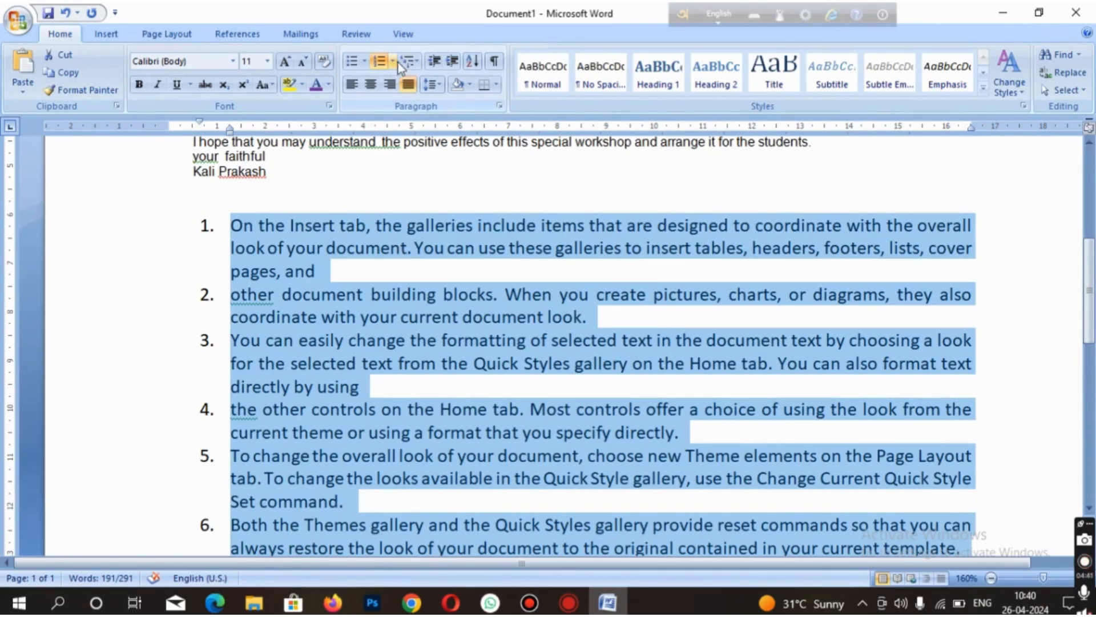
# Step: Preview the available multilevel list formats for the selected numbered paragraphs
pyautogui.click(418, 62)
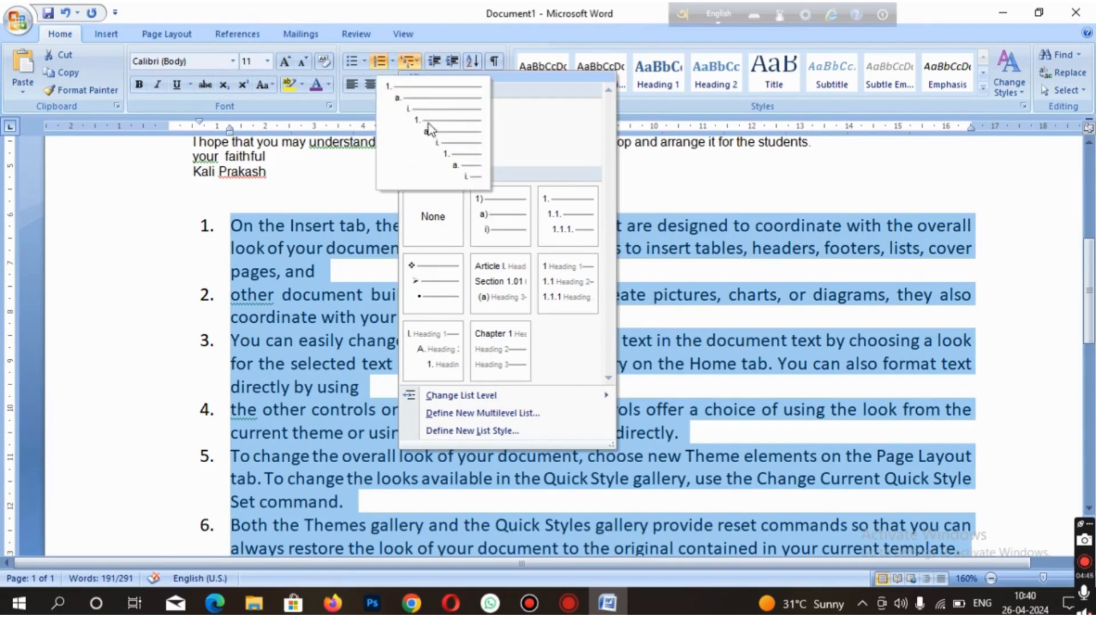
pyautogui.moveTo(439, 125)
pyautogui.moveTo(485, 221)
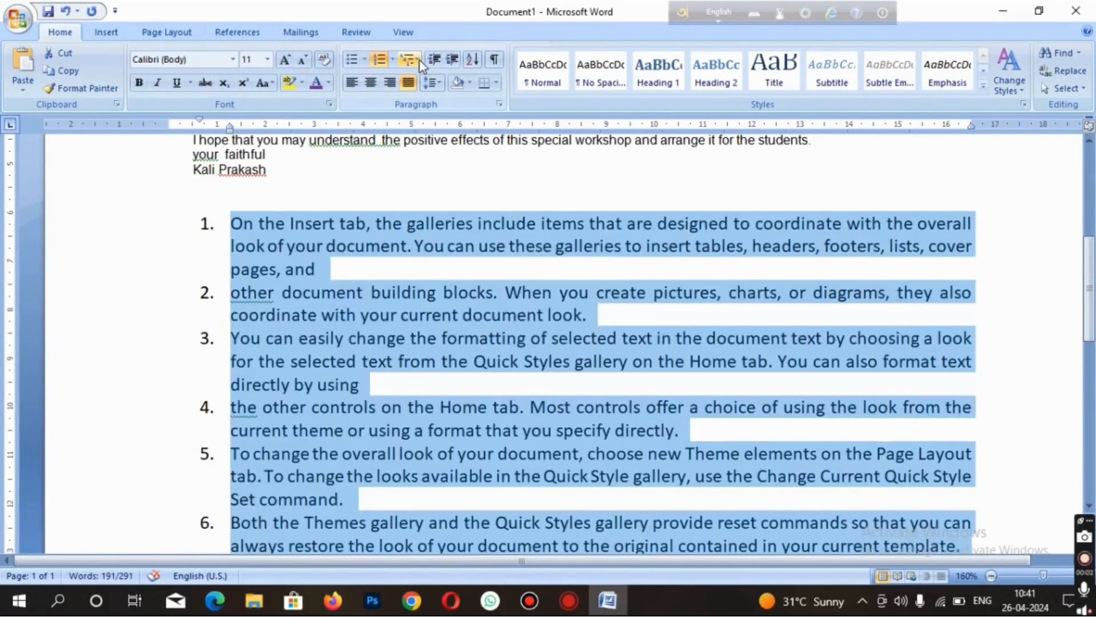
# Step: Apply the 1), a), i) multilevel list format from the list library to the selected numbered paragraphs
pyautogui.click(419, 61)
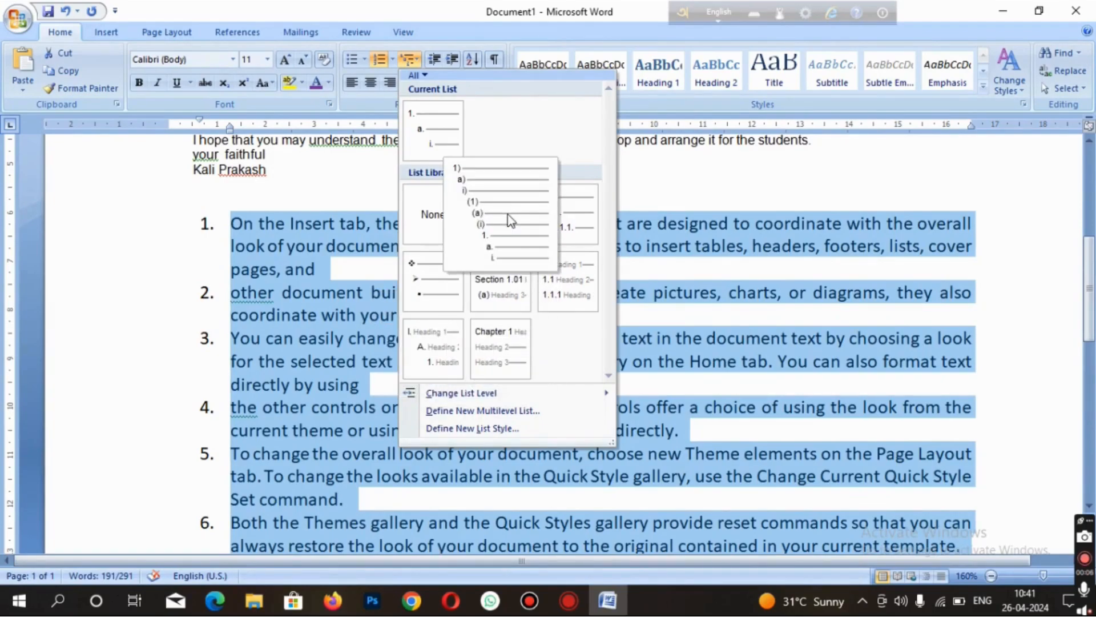
pyautogui.click(510, 219)
pyautogui.scroll(-1, 440, 387)
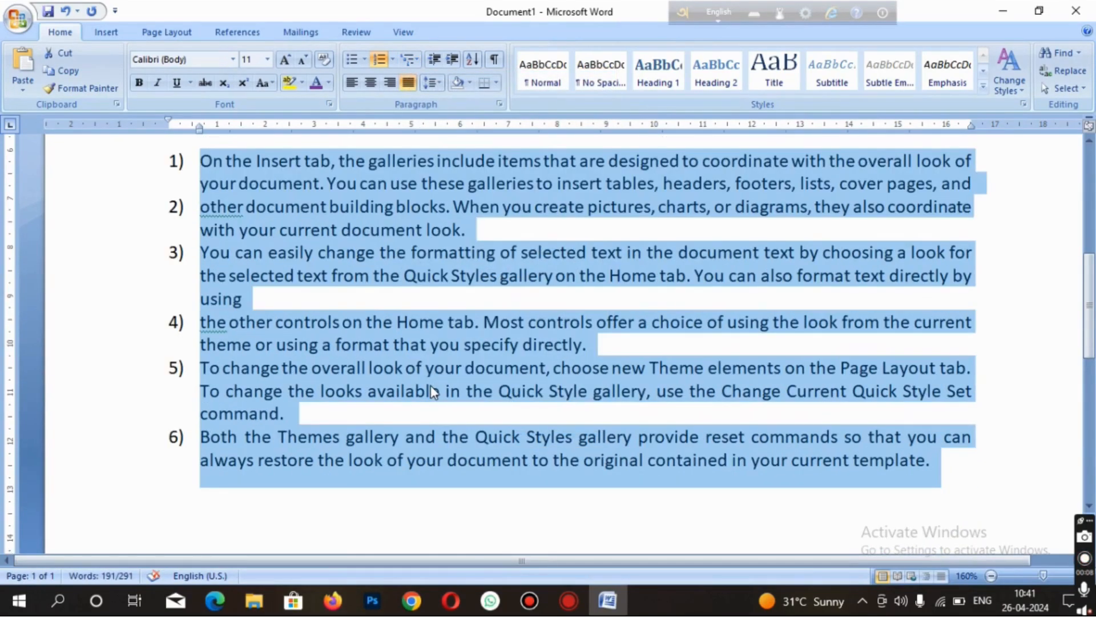
# Step: Try adding a blank numbered item after the first list paragraph and remove it again
pyautogui.click(984, 182)
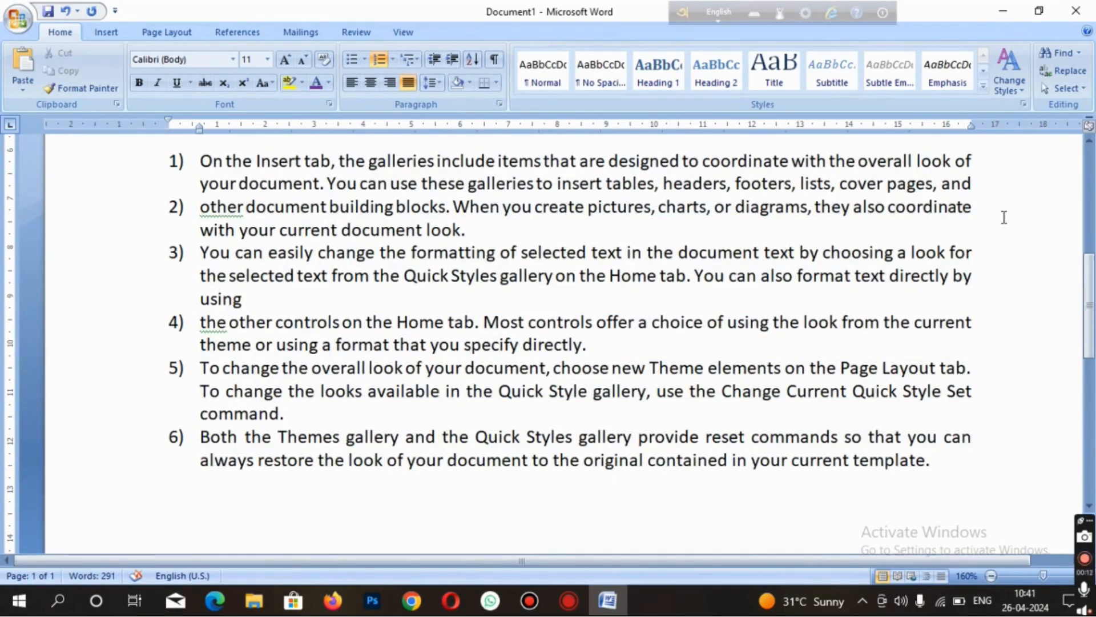
pyautogui.press('Return')
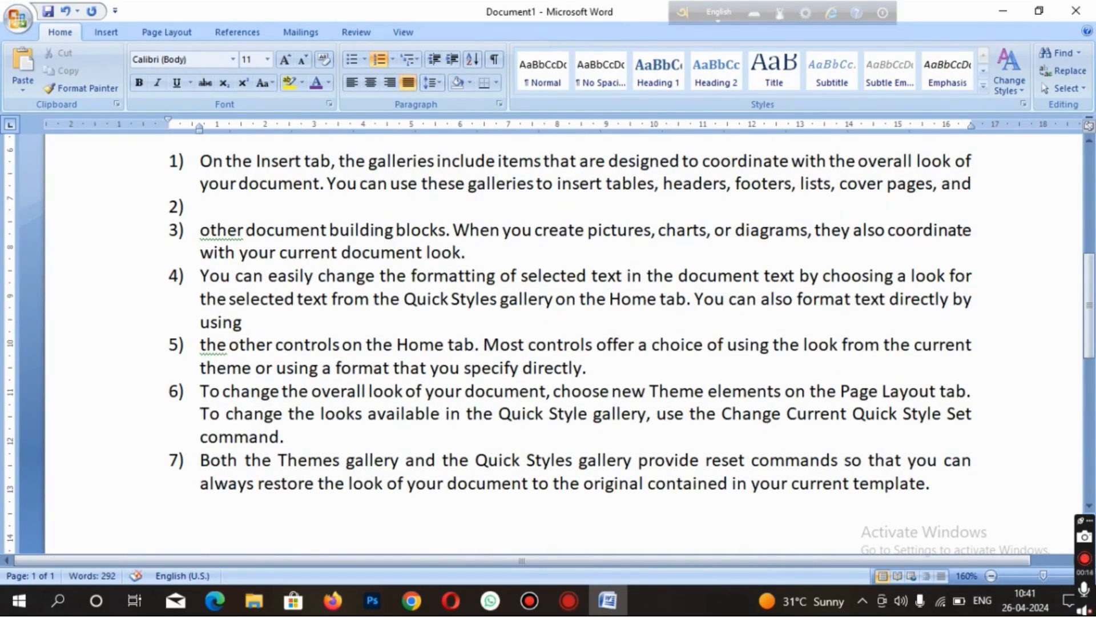
pyautogui.press('BackSpace')
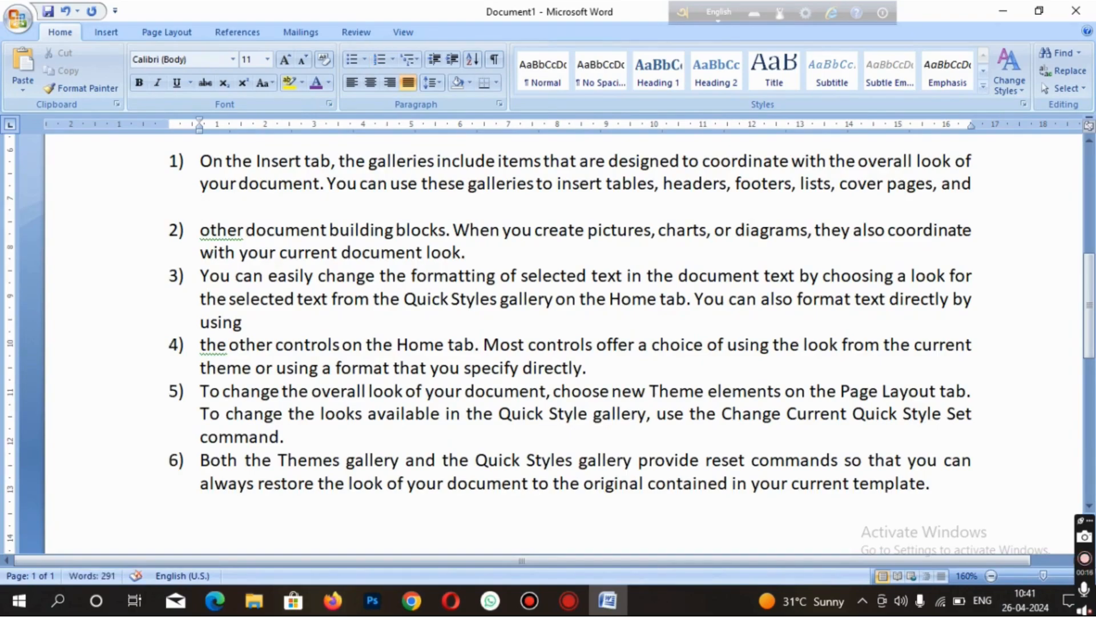
pyautogui.press('Return')
pyautogui.press('BackSpace')
pyautogui.press('BackSpace')
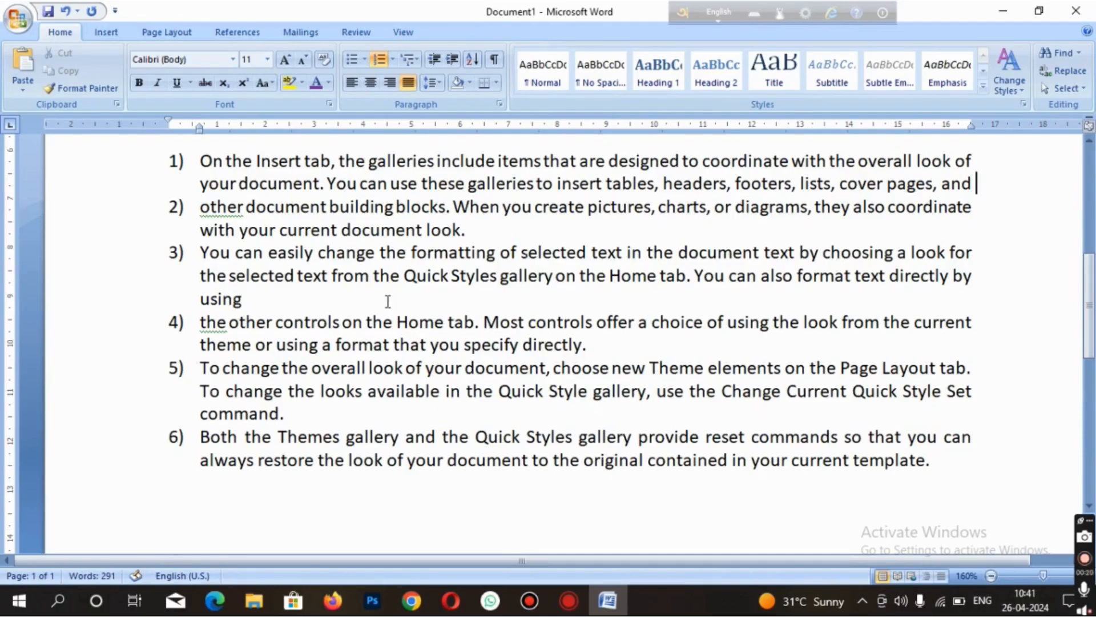
# Step: Highlight the sample text in yellow from the start of item 1 to "directly by" in item 3
pyautogui.scroll(2, 410, 332)
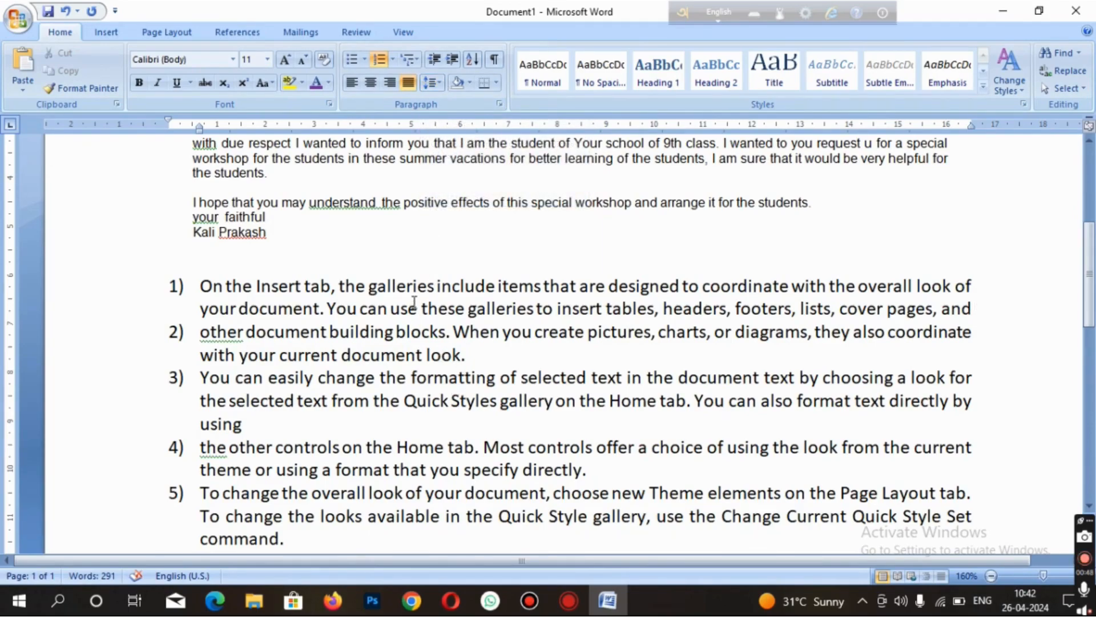
pyautogui.scroll(3, 415, 301)
pyautogui.scroll(-1, 415, 301)
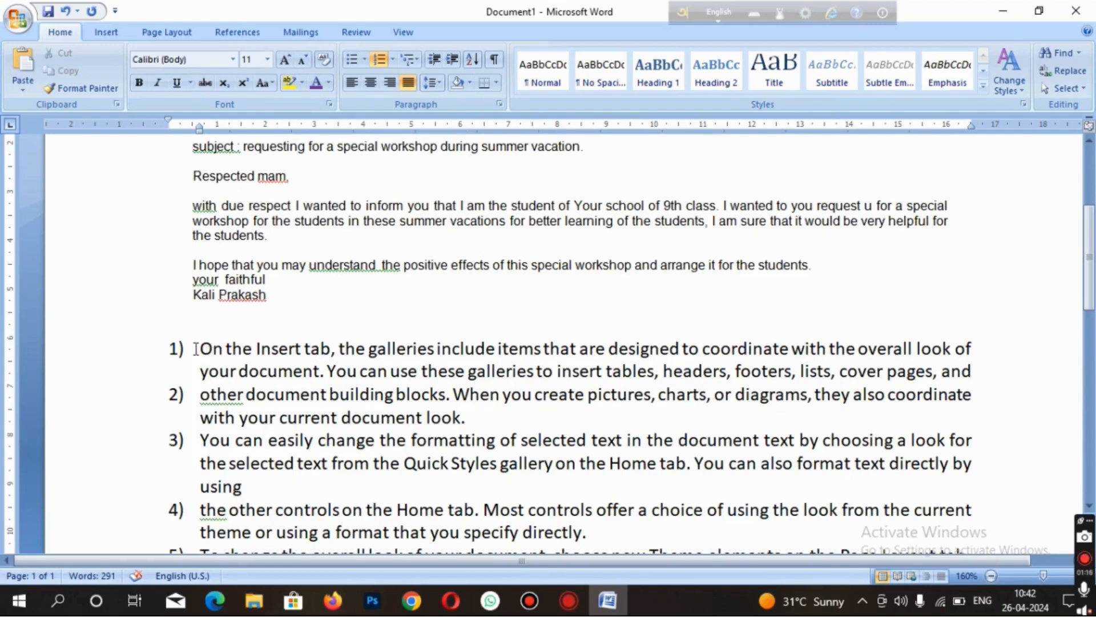
pyautogui.moveTo(196, 347); pyautogui.dragTo(974, 466)
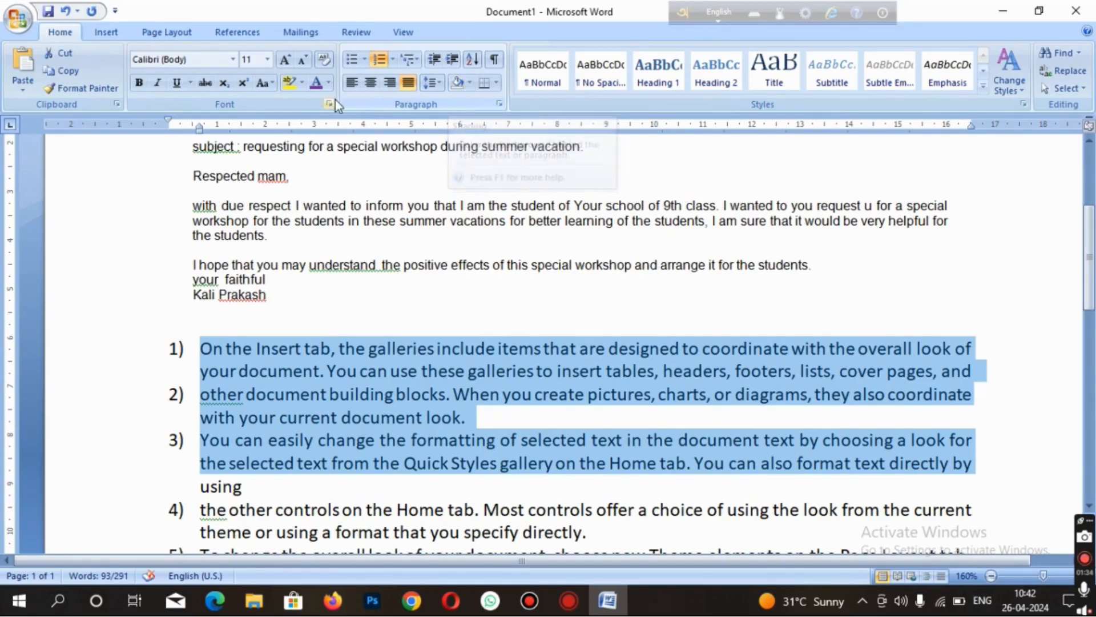
pyautogui.click(301, 82)
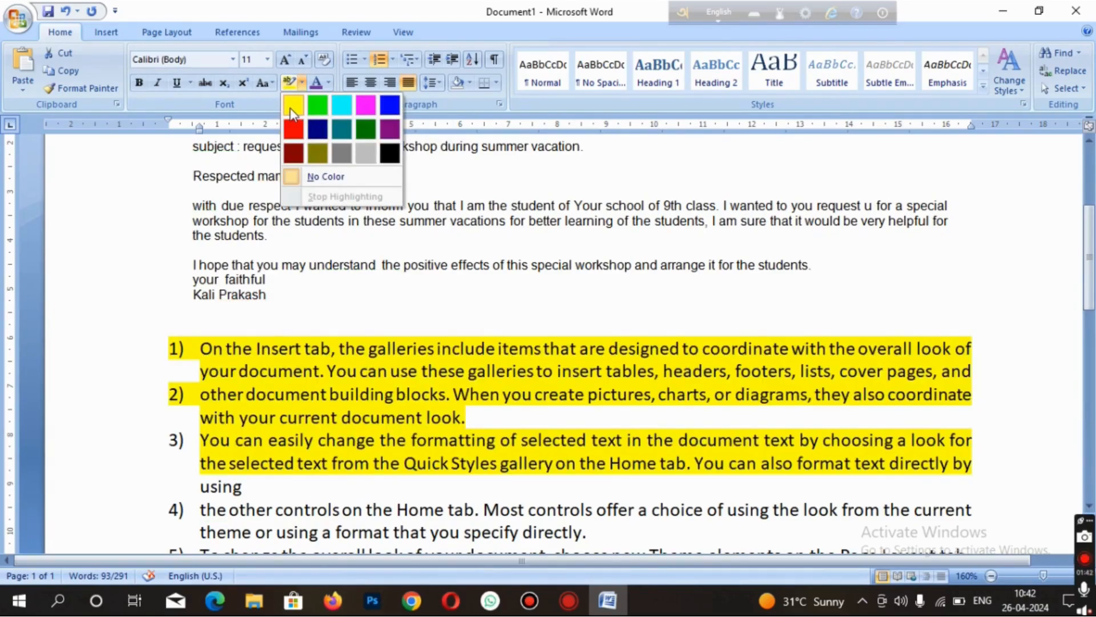
pyautogui.click(292, 106)
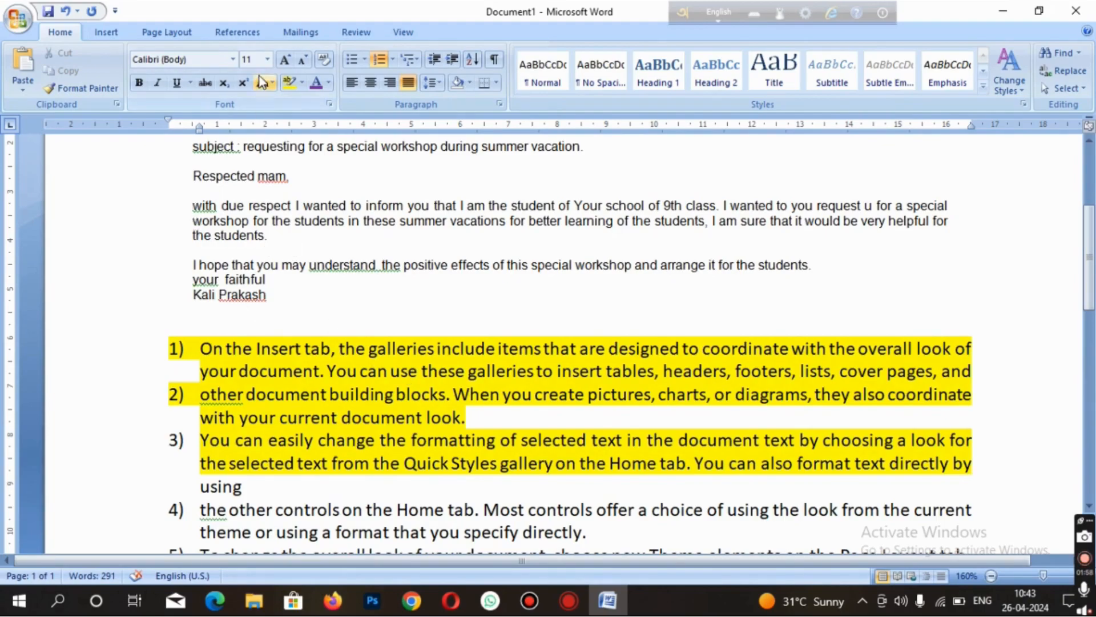
# Step: Remove the yellow highlight from the first three numbered items using No Color
pyautogui.click(302, 83)
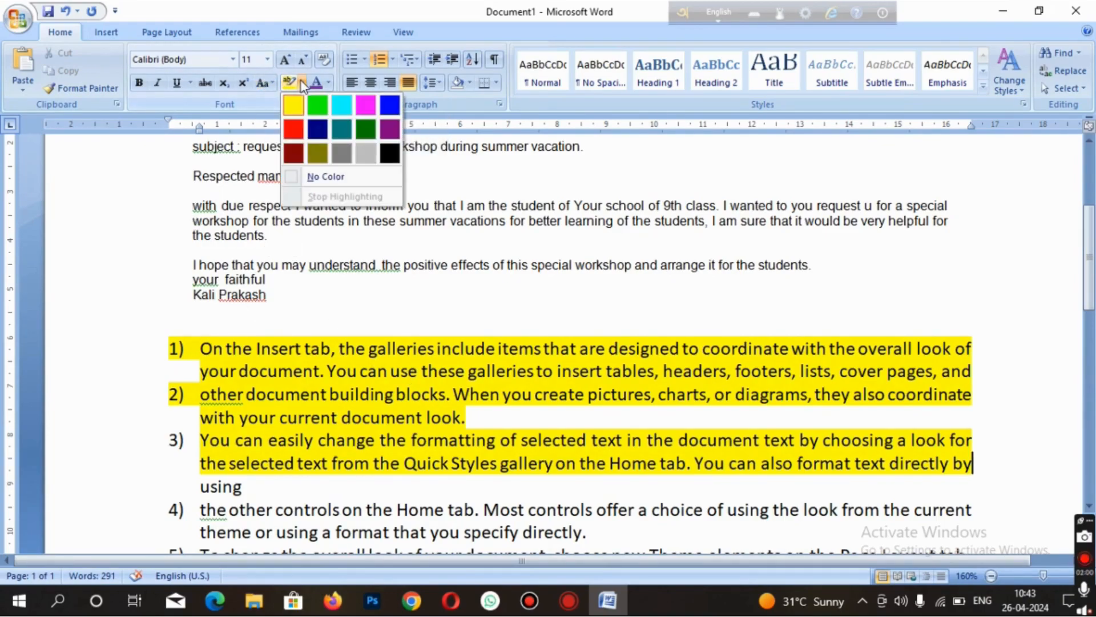
pyautogui.click(327, 176)
pyautogui.moveTo(154, 343)
pyautogui.mouseDown()
pyautogui.moveTo(982, 422)
pyautogui.moveTo(959, 448)
pyautogui.moveTo(1004, 470)
pyautogui.mouseUp()
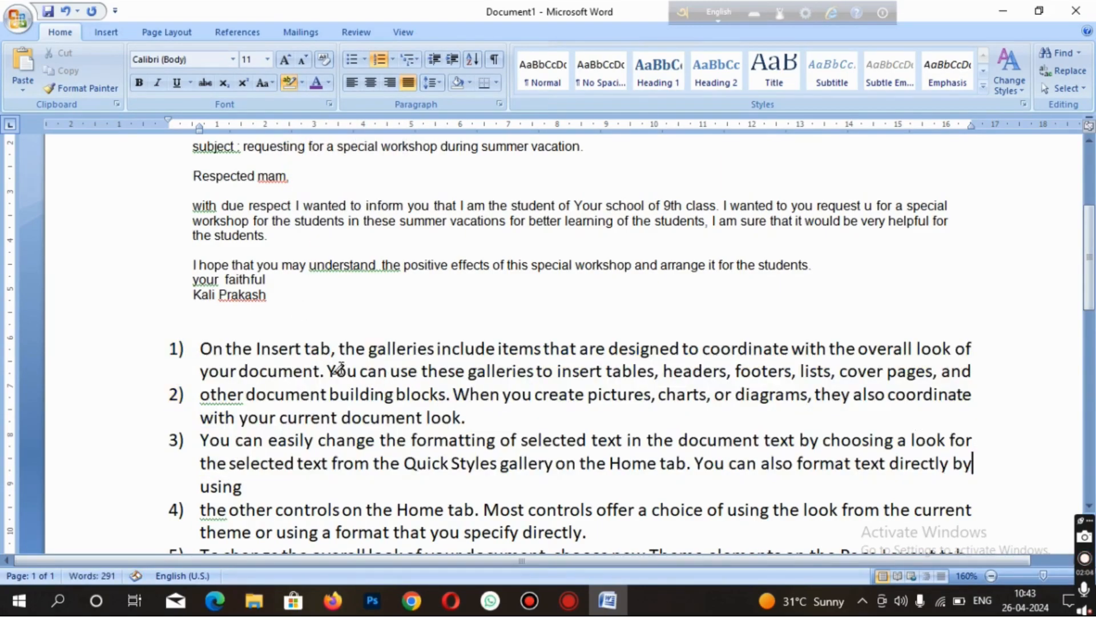
# Step: Highlight the letter in yellow from "with due respect" through the sender's name in the closing
pyautogui.click(303, 84)
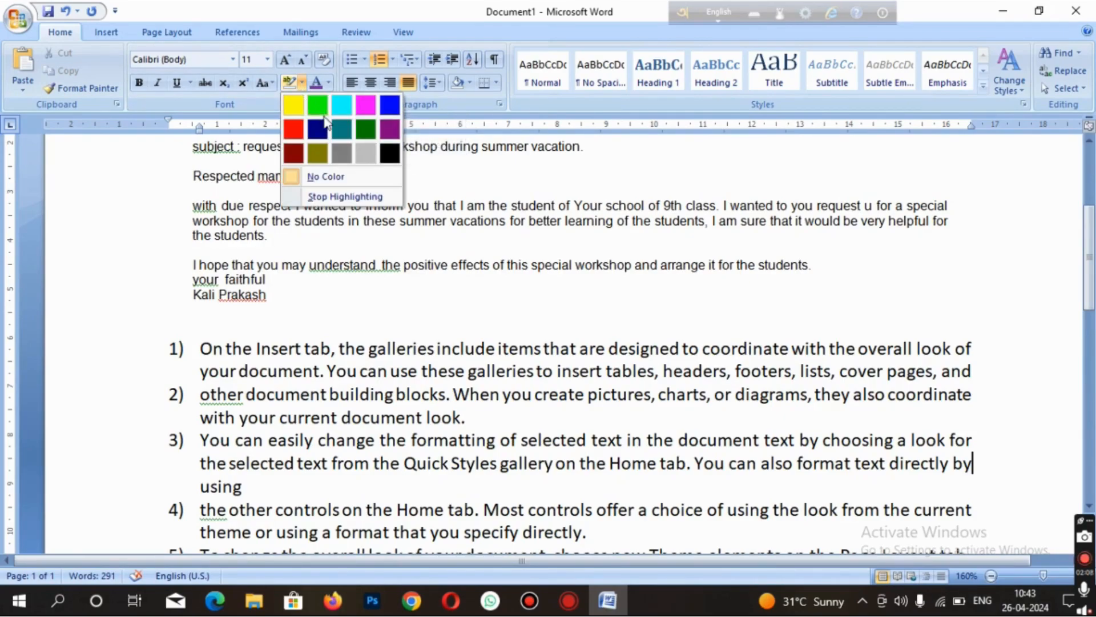
pyautogui.click(290, 105)
pyautogui.moveTo(190, 194); pyautogui.dragTo(343, 291)
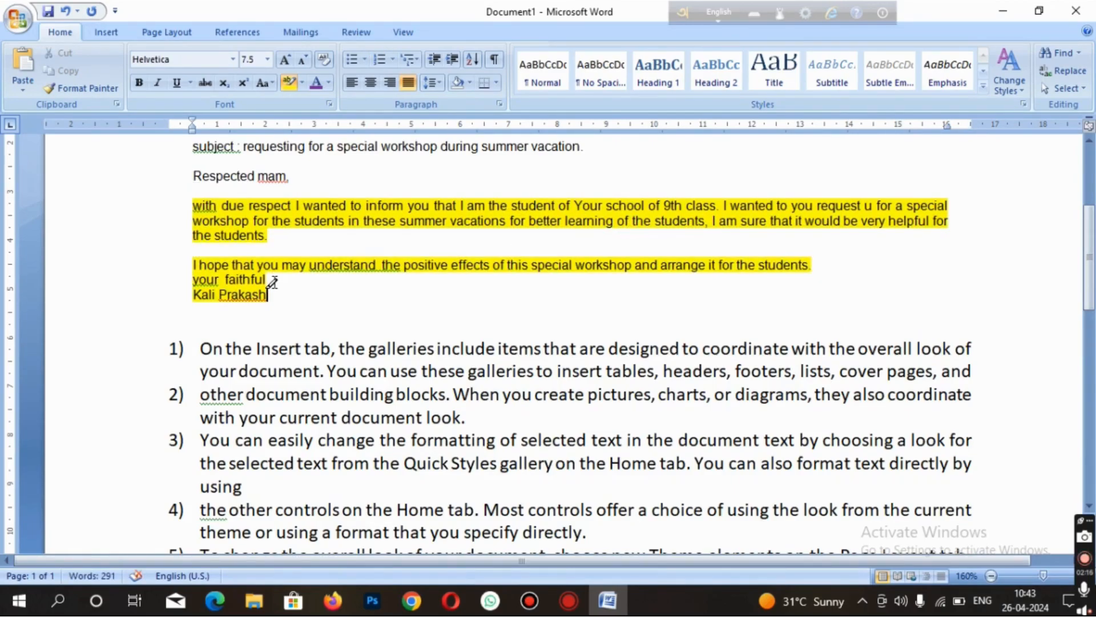
# Step: Clear the highlight from the letter's body and closing lines using No Color
pyautogui.click(340, 205)
pyautogui.click(302, 84)
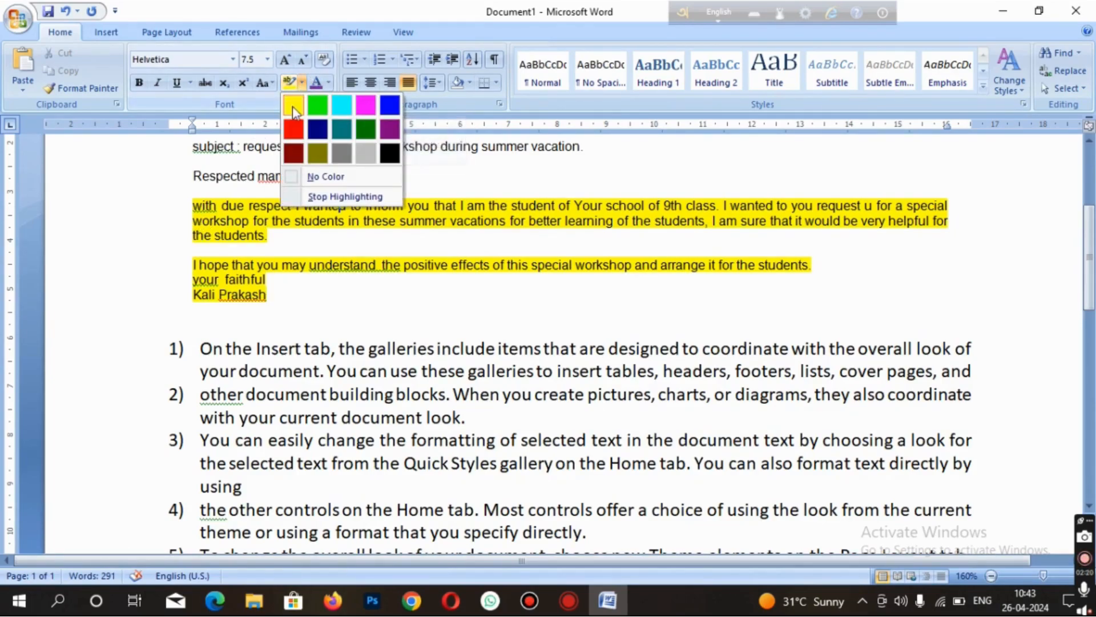
pyautogui.click(299, 177)
pyautogui.moveTo(194, 204)
pyautogui.mouseDown()
pyautogui.moveTo(274, 284)
pyautogui.moveTo(391, 348)
pyautogui.mouseUp()
# Step: Highlight "I hope that you may understand the positive effects of this" and the words "the students." above it in yellow
pyautogui.click(303, 84)
pyautogui.click(294, 107)
pyautogui.moveTo(385, 249)
pyautogui.mouseDown()
pyautogui.moveTo(438, 259)
pyautogui.moveTo(395, 249)
pyautogui.moveTo(424, 265)
pyautogui.moveTo(538, 262)
pyautogui.moveTo(525, 274)
pyautogui.moveTo(529, 264)
pyautogui.mouseUp()
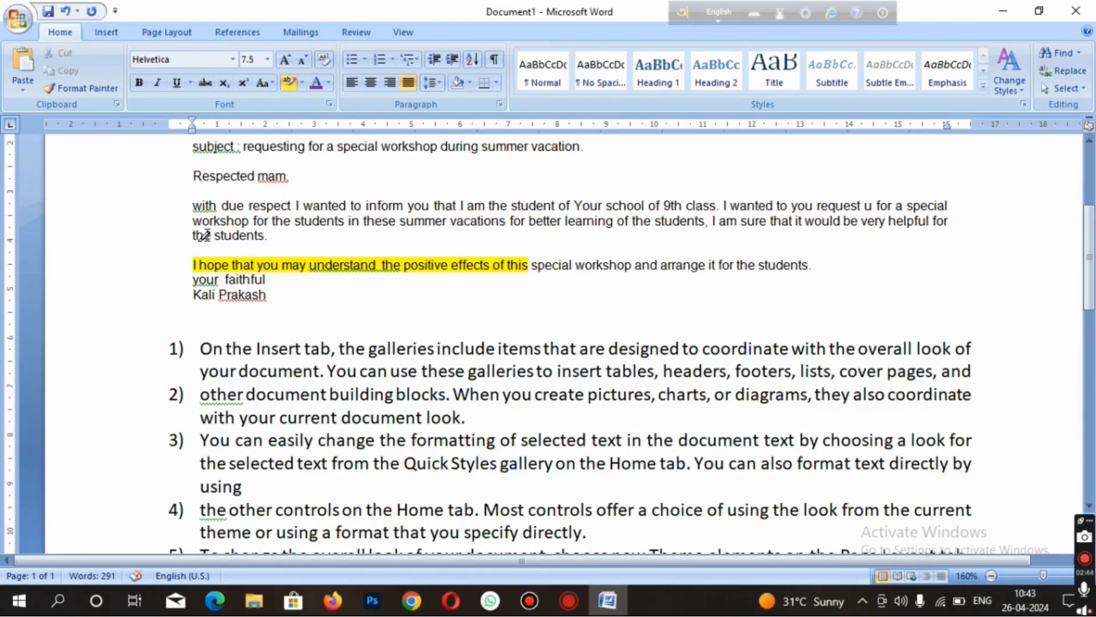
pyautogui.moveTo(197, 235)
pyautogui.mouseDown()
pyautogui.moveTo(209, 262)
pyautogui.moveTo(223, 262)
pyautogui.mouseUp()
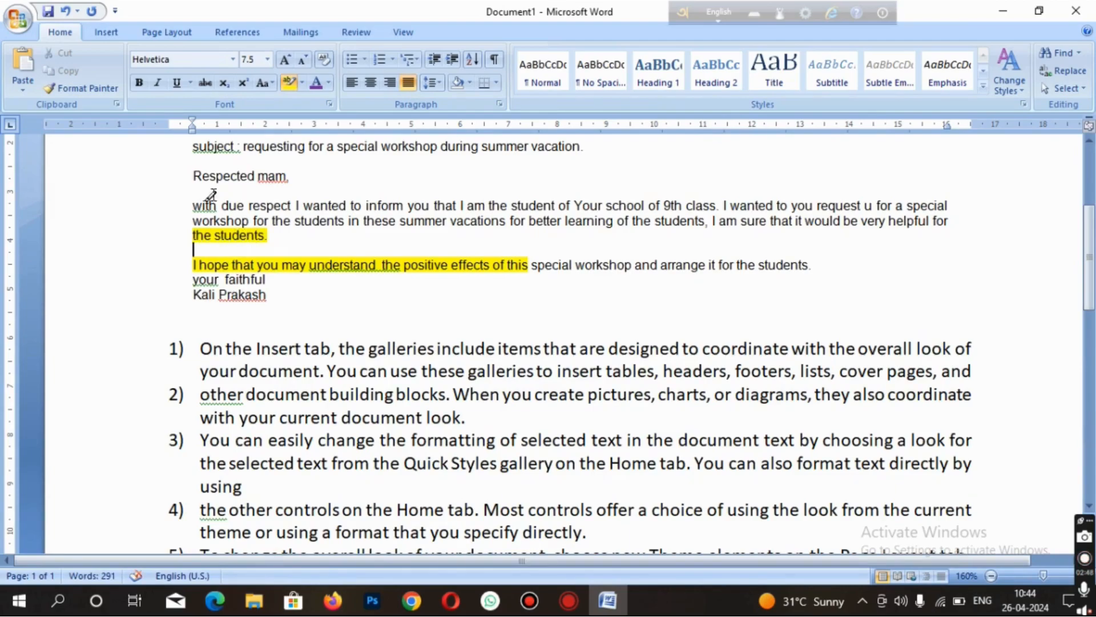
# Step: Try a yellow highlight on the address block from "TO," to the date and remove it again
pyautogui.scroll(3, 279, 237)
pyautogui.moveTo(193, 286)
pyautogui.mouseDown()
pyautogui.moveTo(222, 289)
pyautogui.moveTo(218, 319)
pyautogui.moveTo(322, 351)
pyautogui.mouseUp()
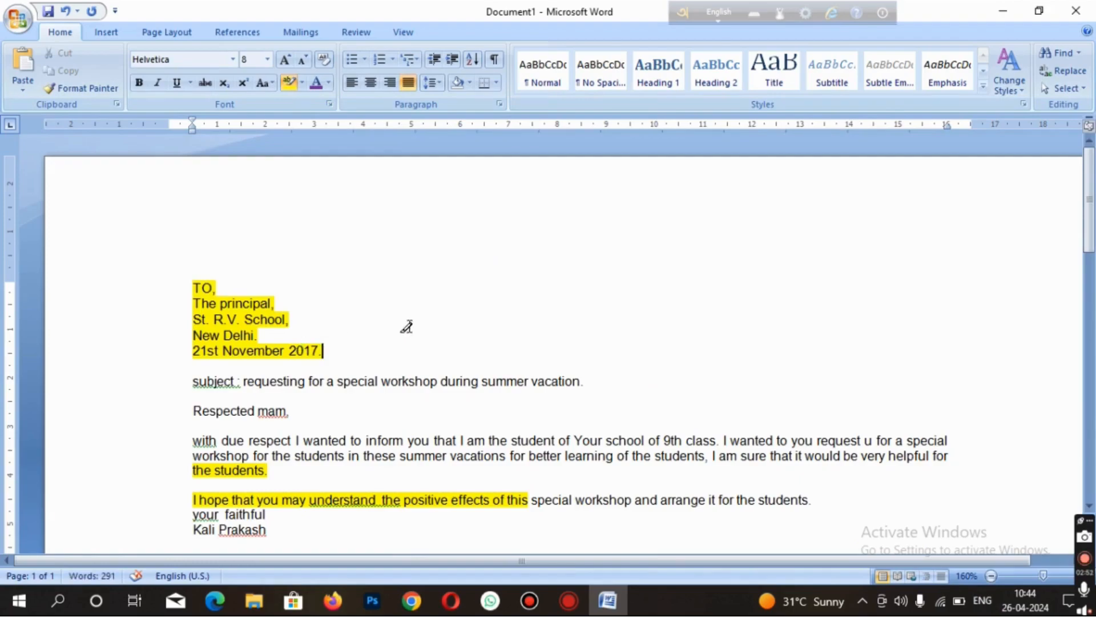
pyautogui.moveTo(193, 283)
pyautogui.mouseDown()
pyautogui.moveTo(206, 311)
pyautogui.moveTo(301, 379)
pyautogui.mouseUp()
pyautogui.moveTo(193, 284)
pyautogui.mouseDown()
pyautogui.moveTo(218, 320)
pyautogui.moveTo(319, 351)
pyautogui.moveTo(215, 316)
pyautogui.moveTo(299, 381)
pyautogui.moveTo(164, 264)
pyautogui.moveTo(289, 321)
pyautogui.moveTo(307, 351)
pyautogui.moveTo(355, 364)
pyautogui.moveTo(196, 289)
pyautogui.moveTo(351, 355)
pyautogui.mouseUp()
pyautogui.moveTo(180, 283); pyautogui.dragTo(347, 361)
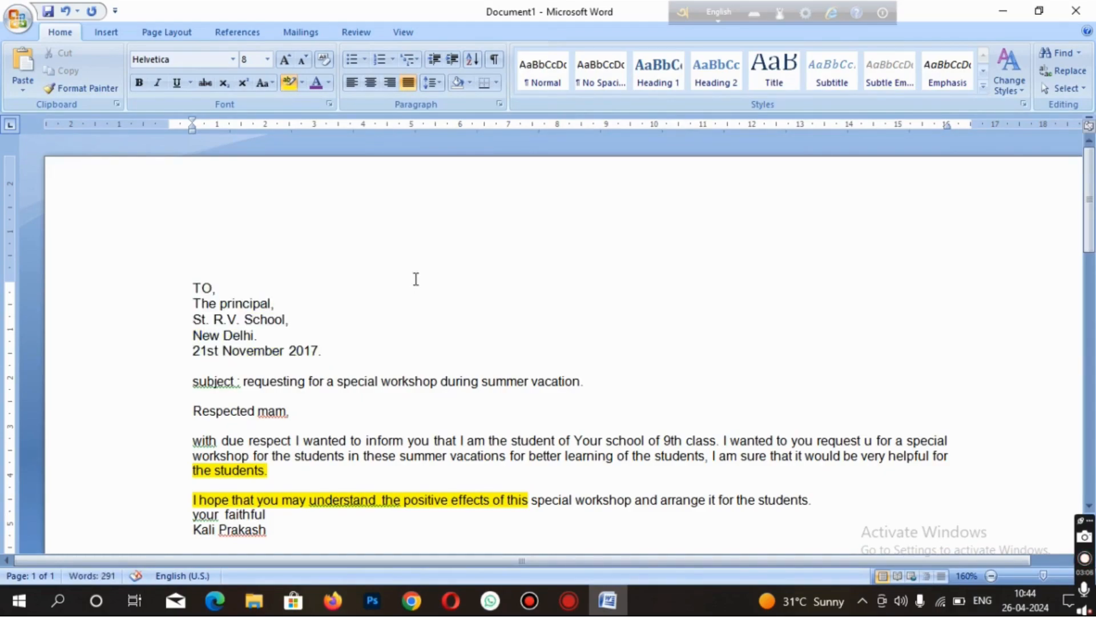
# Step: Apply yellow paragraph shading to the letter's date line and the four address lines above it
pyautogui.click(469, 81)
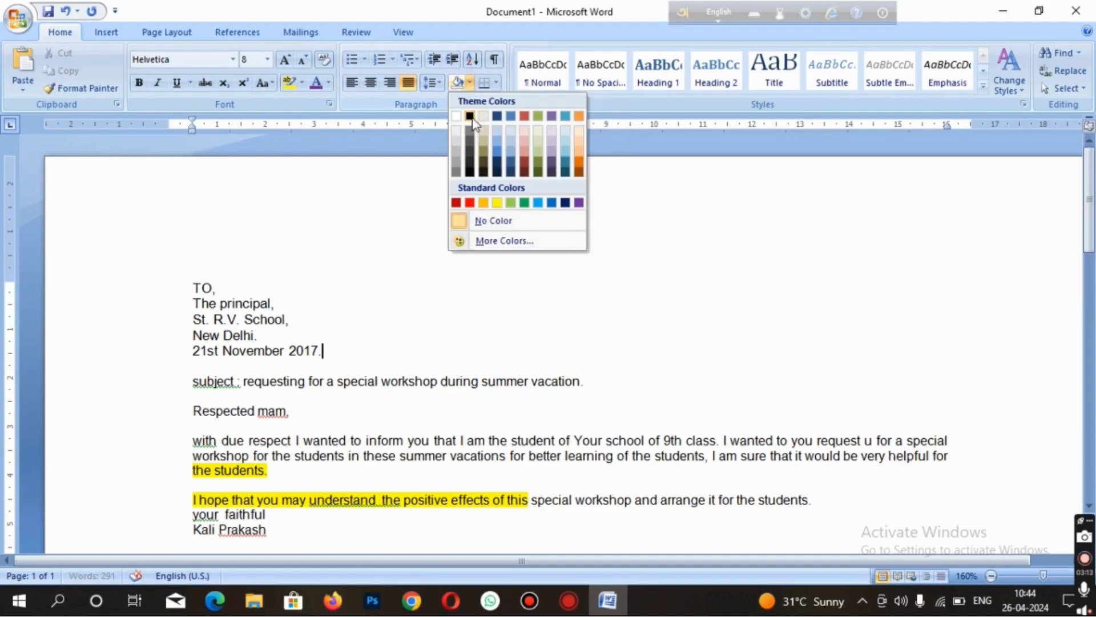
pyautogui.click(497, 202)
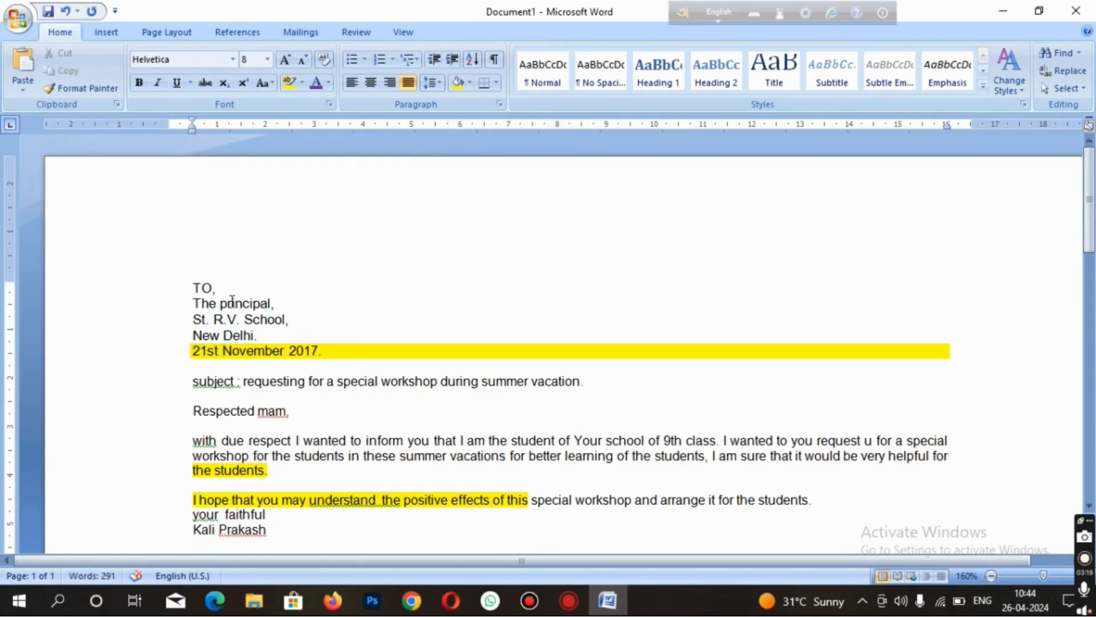
pyautogui.moveTo(194, 286)
pyautogui.mouseDown()
pyautogui.moveTo(294, 334)
pyautogui.moveTo(308, 329)
pyautogui.mouseUp()
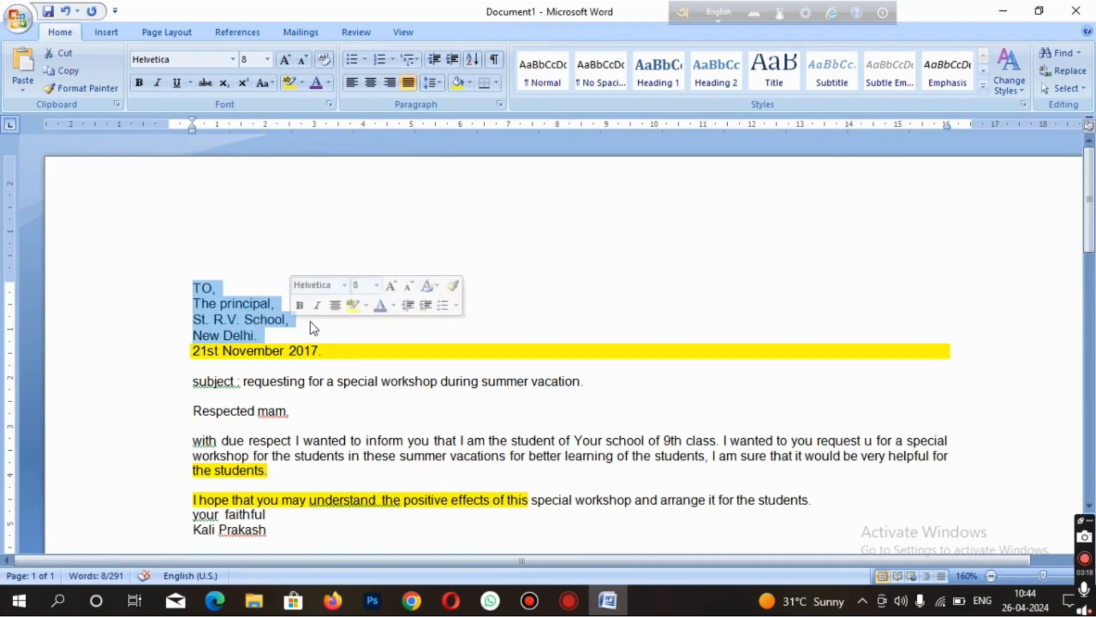
pyautogui.click(456, 83)
pyautogui.click(451, 287)
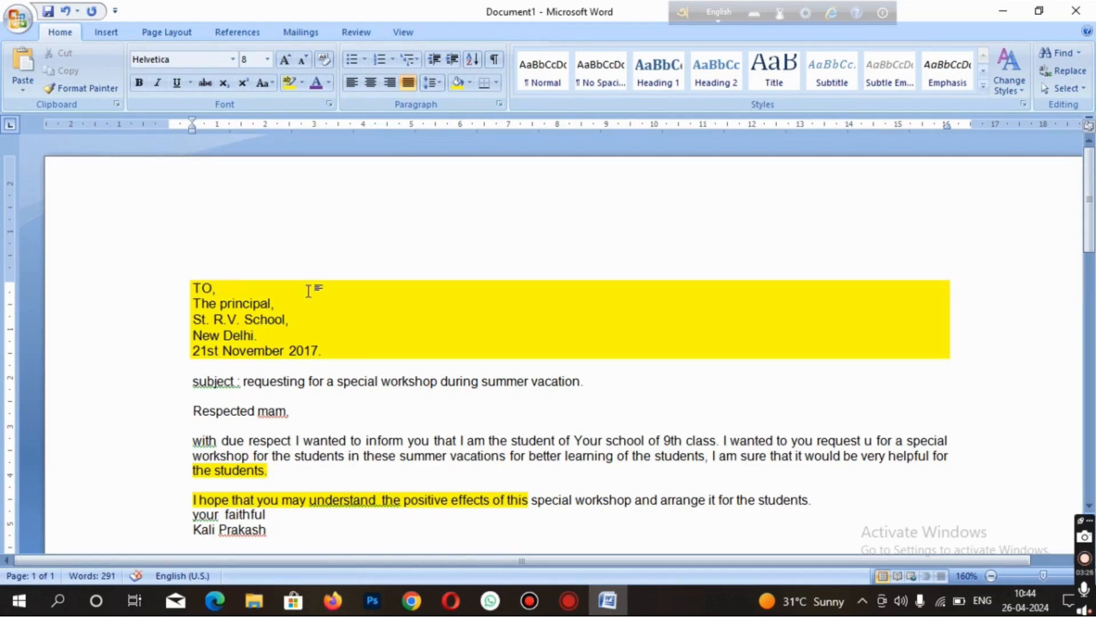
# Step: Highlight "Respected mam" in yellow, and apply yellow paragraph shading to that line and the first numbered paragraph
pyautogui.click(293, 87)
pyautogui.moveTo(193, 411); pyautogui.dragTo(285, 409)
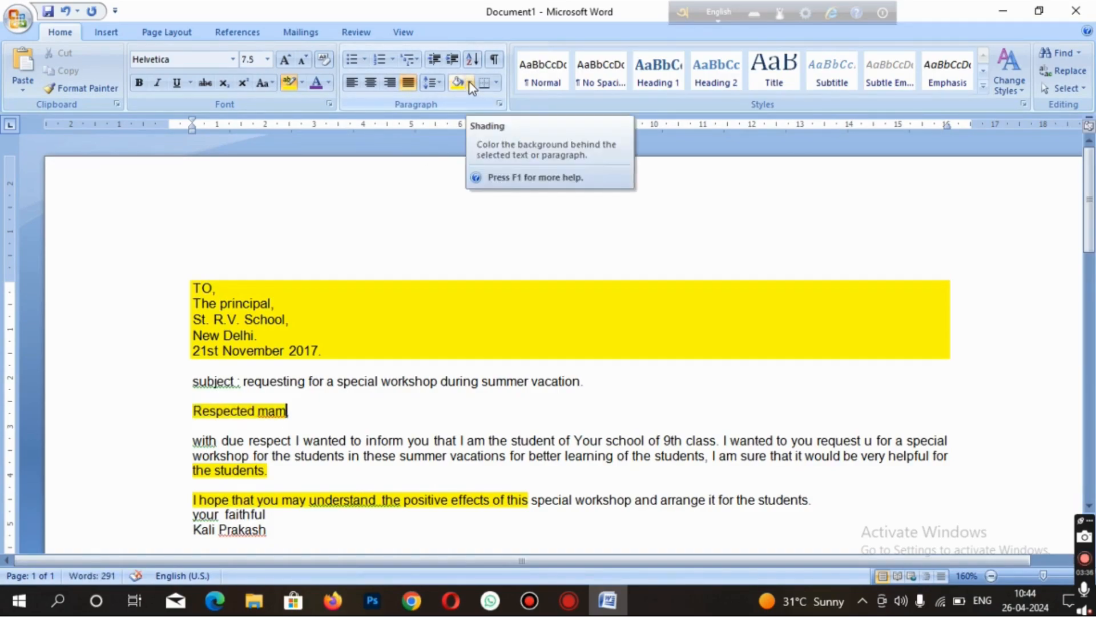
pyautogui.scroll(-2, 514, 318)
pyautogui.scroll(-1, 479, 416)
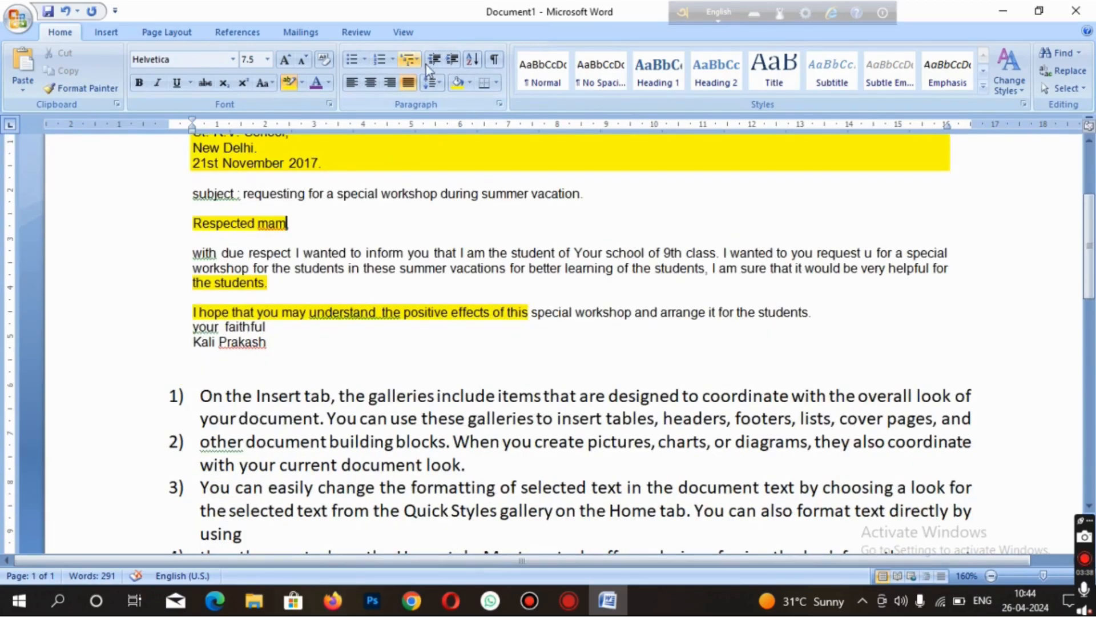
pyautogui.click(470, 82)
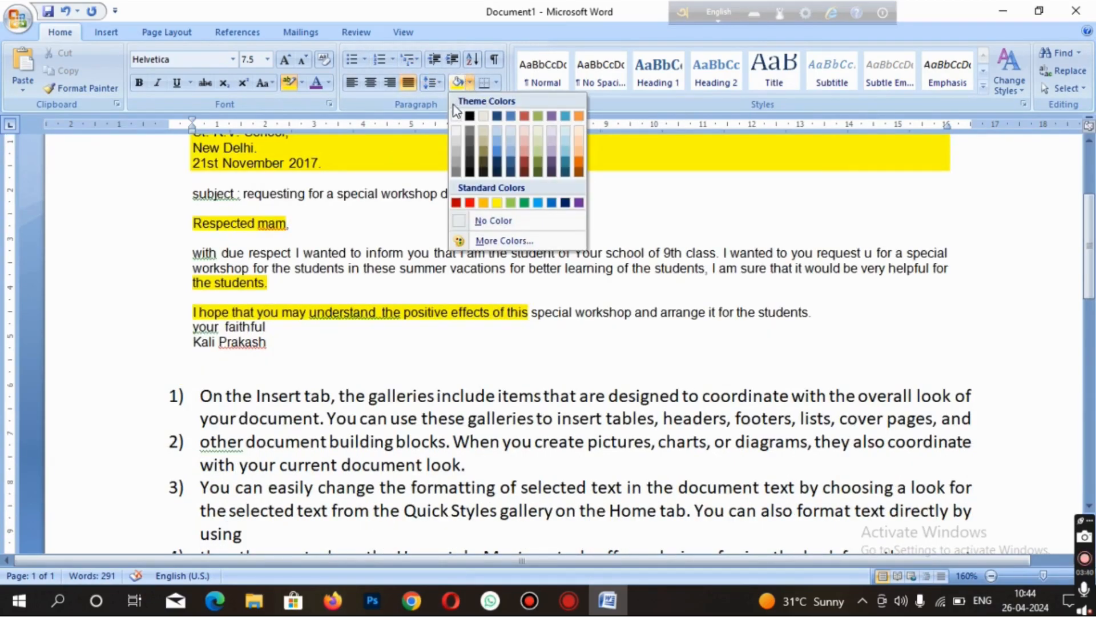
pyautogui.click(497, 202)
pyautogui.click(201, 395)
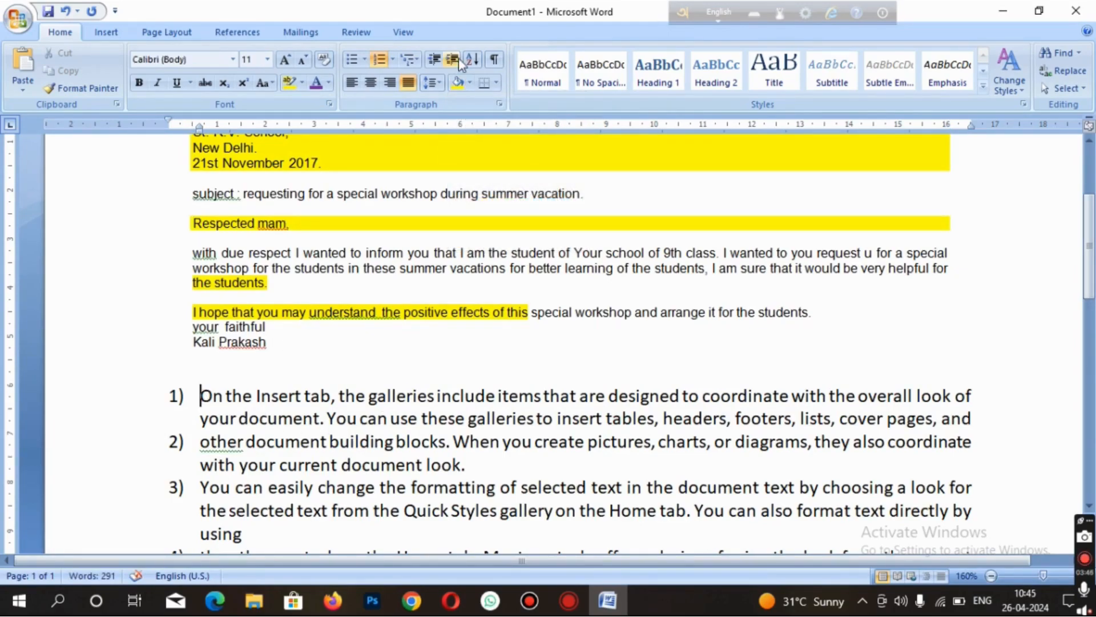
pyautogui.click(458, 83)
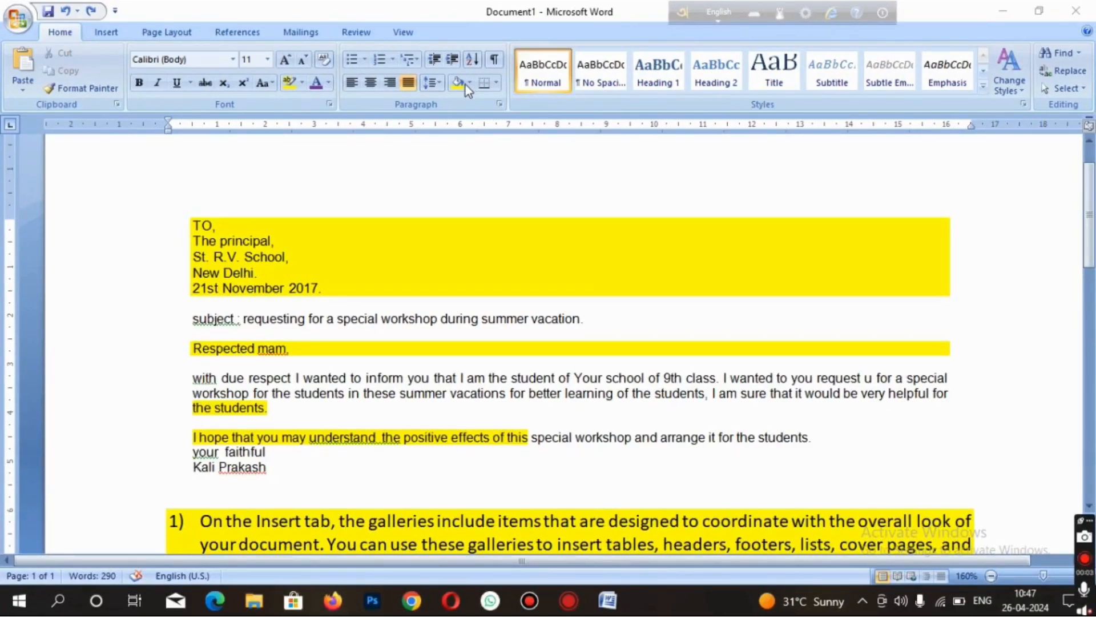
pyautogui.click(496, 82)
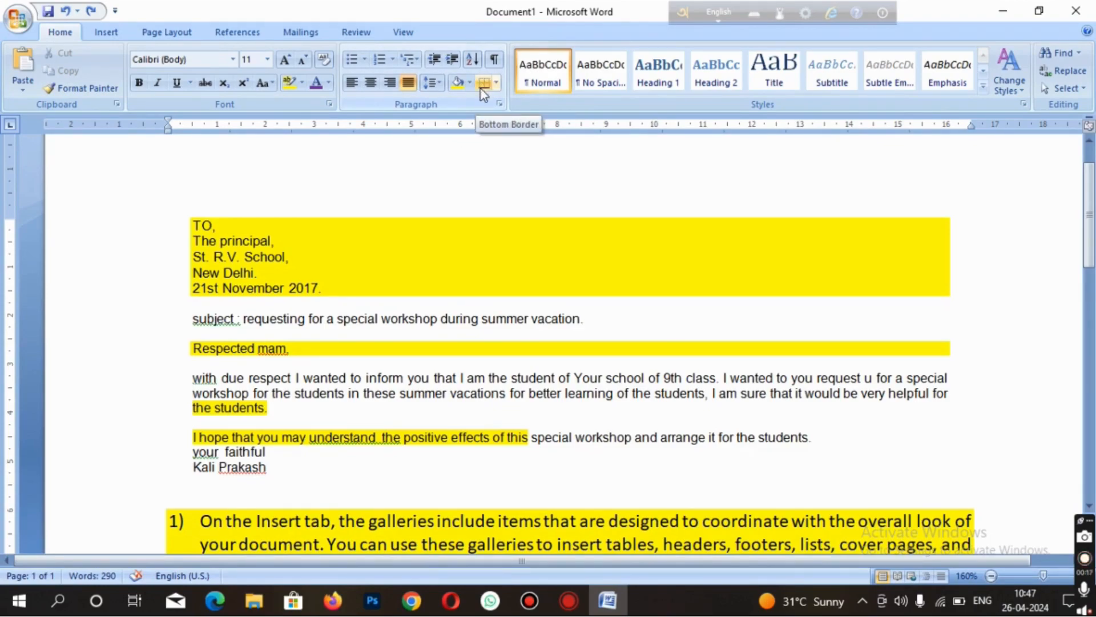
pyautogui.click(314, 184)
pyautogui.moveTo(192, 225); pyautogui.dragTo(817, 443)
pyautogui.scroll(1, 706, 434)
pyautogui.scroll(-1, 705, 434)
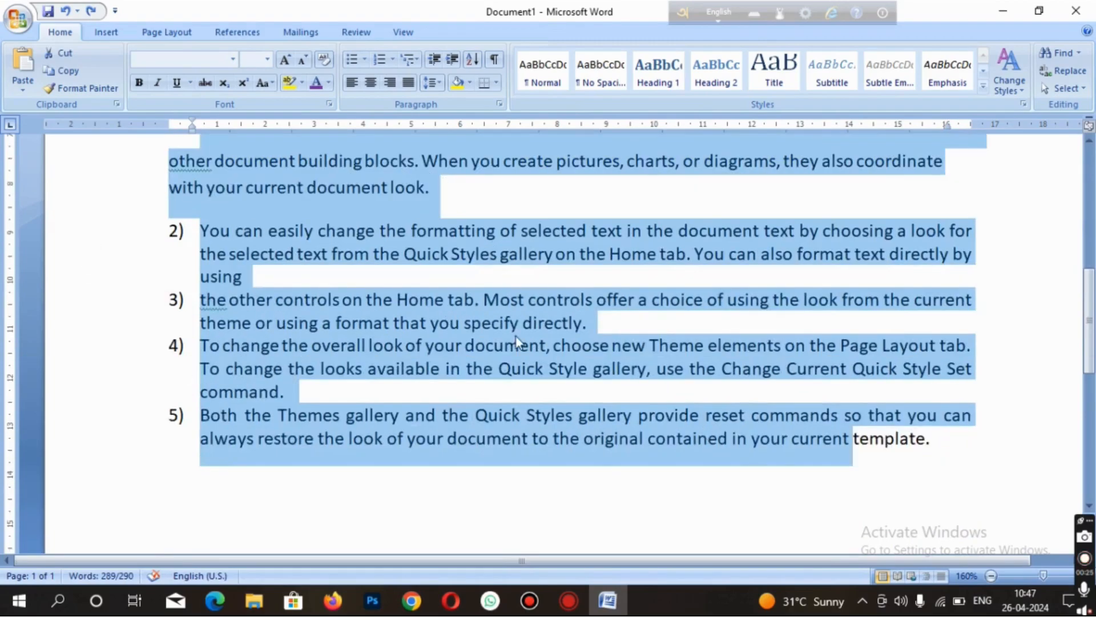
pyautogui.scroll(2, 506, 281)
pyautogui.scroll(2, 384, 331)
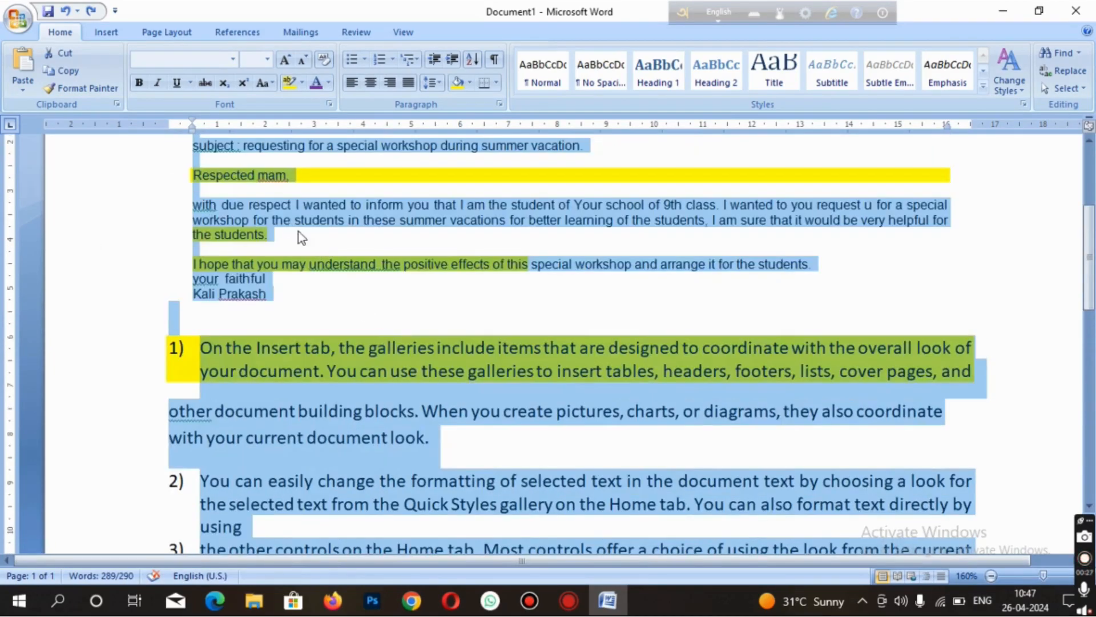
pyautogui.scroll(2, 288, 223)
pyautogui.click(494, 317)
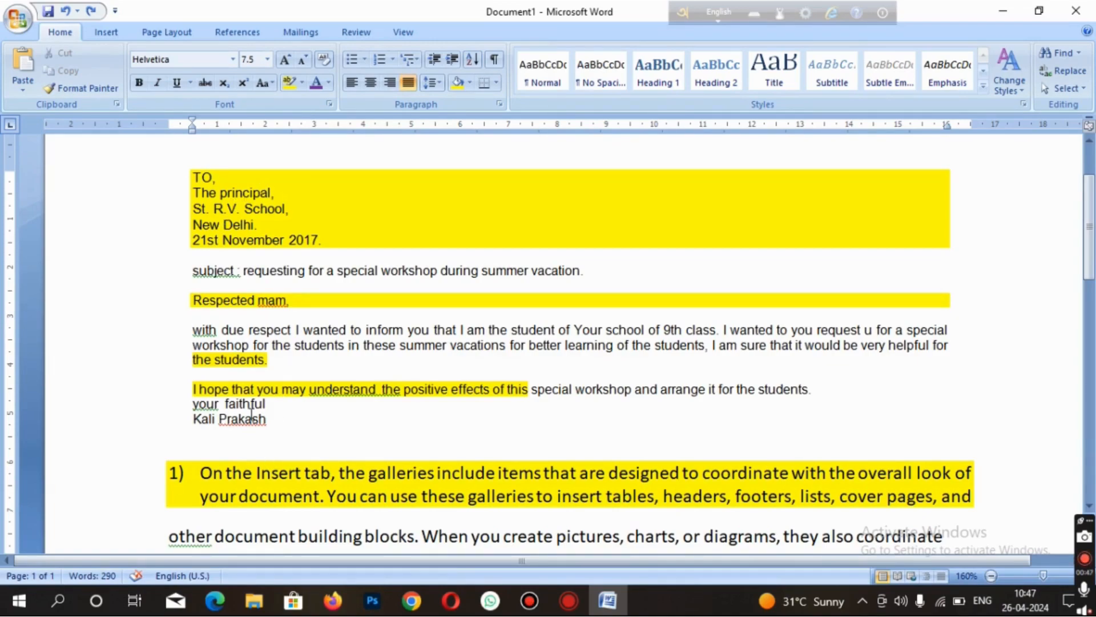
# Step: Undo the formatting change on the second numbered paragraph and redo it
pyautogui.click(62, 12)
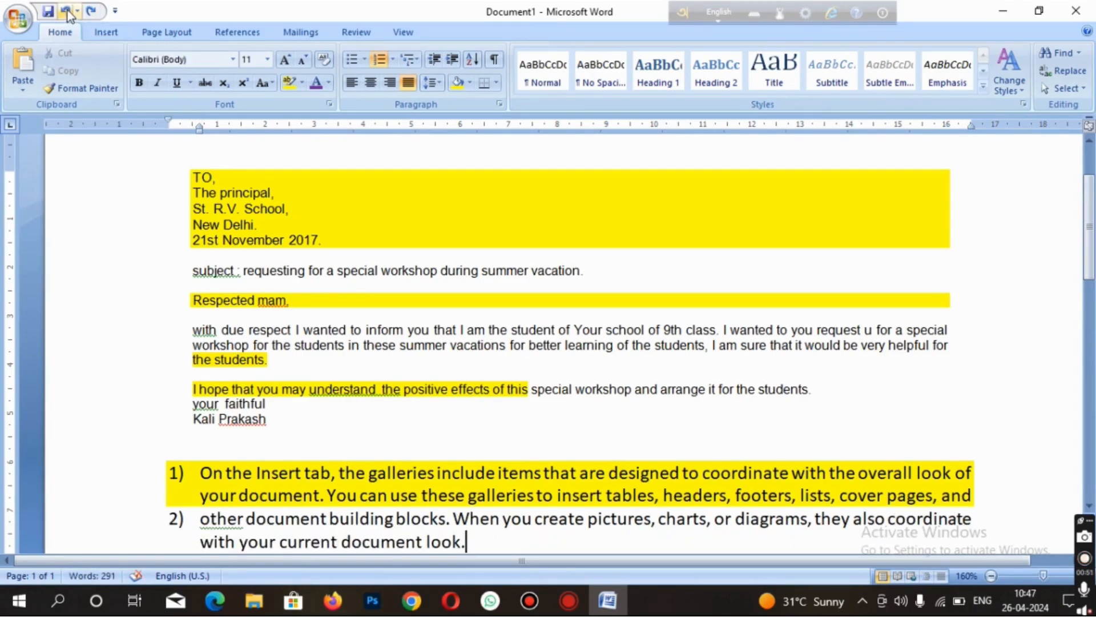
pyautogui.click(67, 11)
pyautogui.click(93, 12)
pyautogui.click(93, 12)
pyautogui.scroll(3, 316, 335)
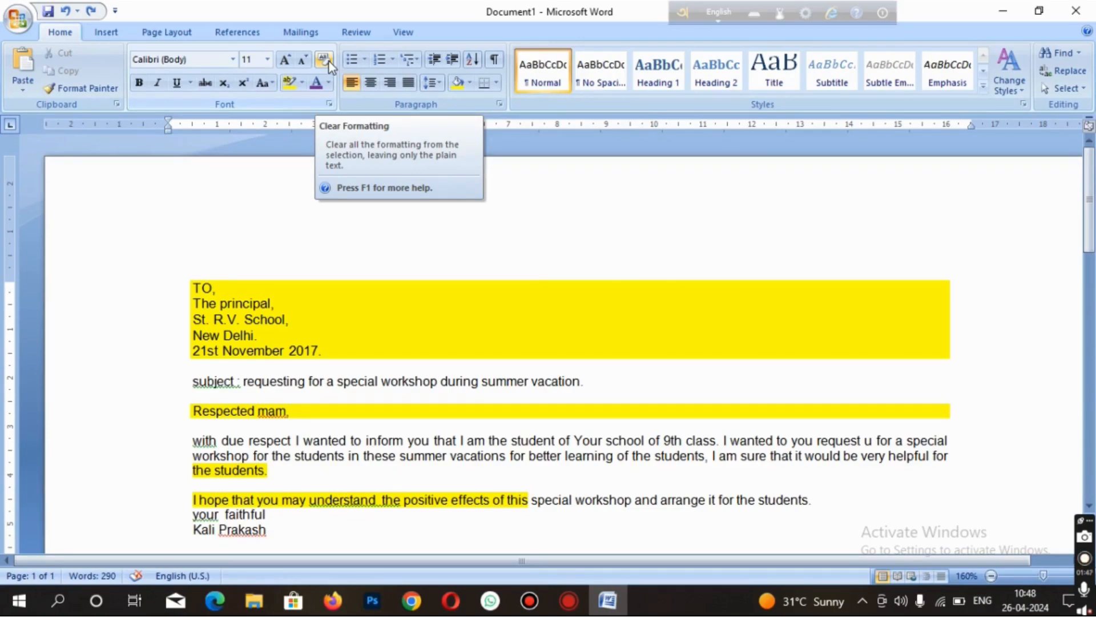
# Step: Clear all formatting from the entire document, covering the letter and the sample paragraphs
pyautogui.moveTo(192, 275); pyautogui.dragTo(959, 476)
pyautogui.scroll(6, 584, 400)
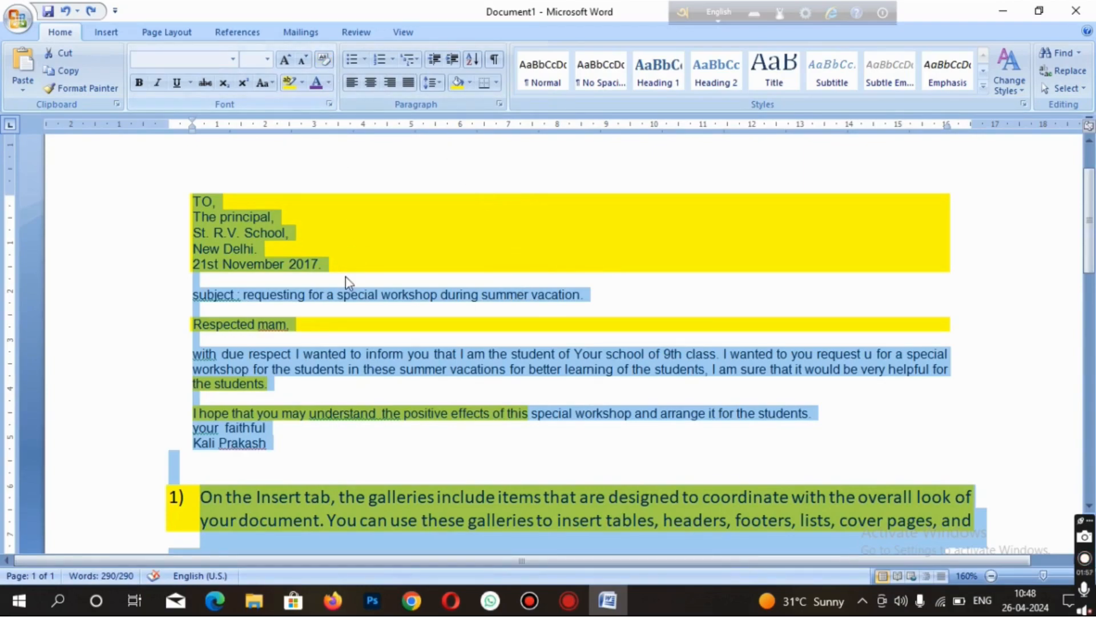
pyautogui.click(324, 59)
pyautogui.scroll(-3, 440, 279)
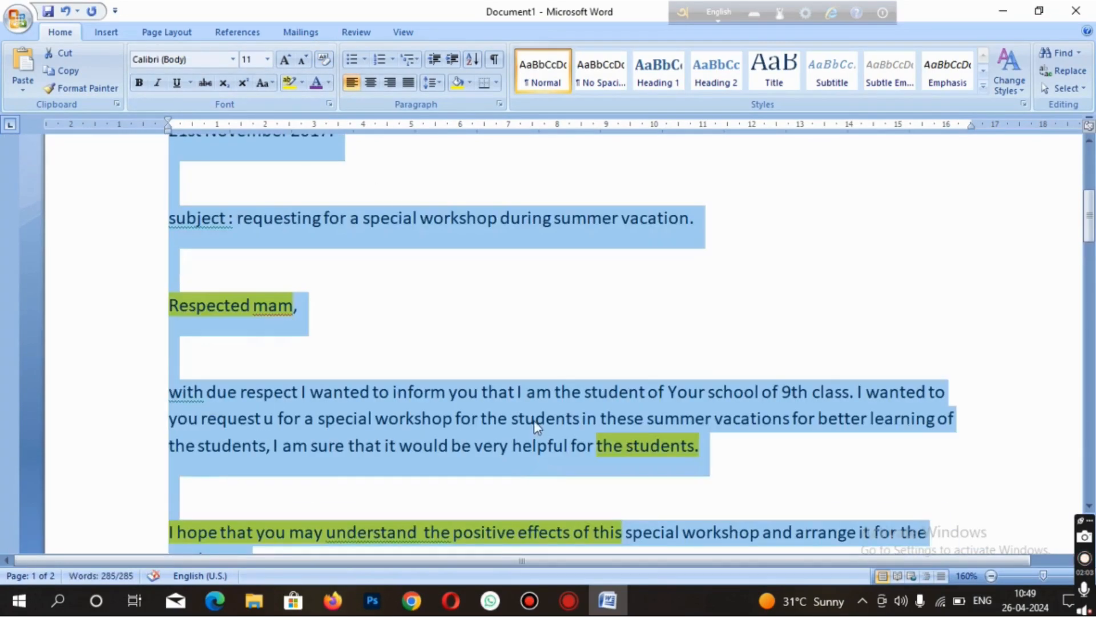
pyautogui.scroll(-5, 514, 411)
pyautogui.click(481, 308)
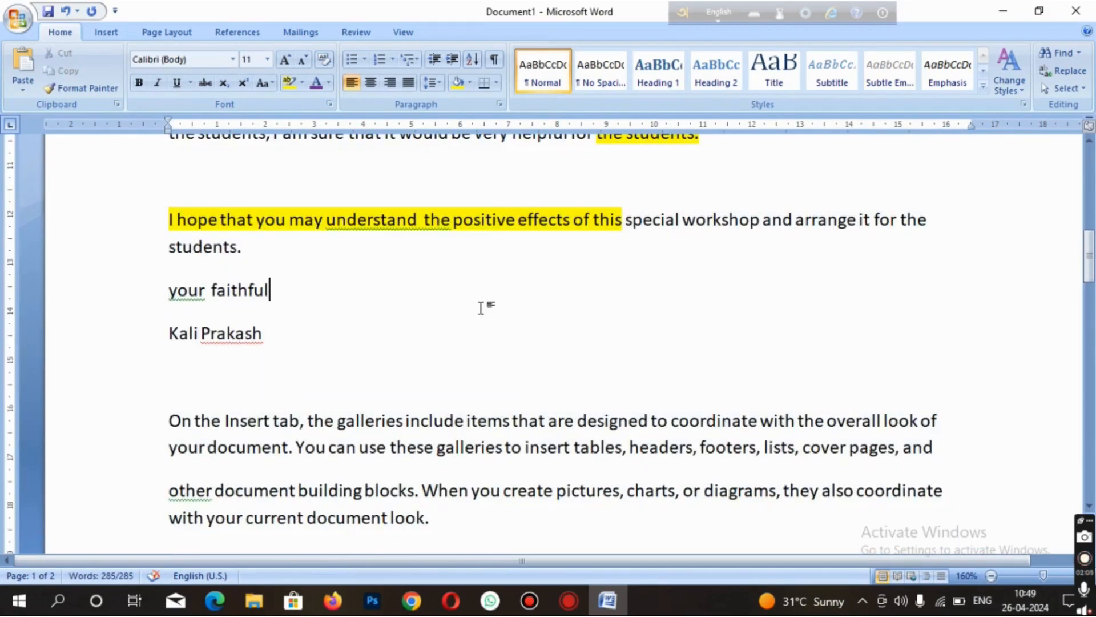
# Step: Try clearing the formatting again on the letter text and the sample paragraphs below it
pyautogui.scroll(3, 502, 432)
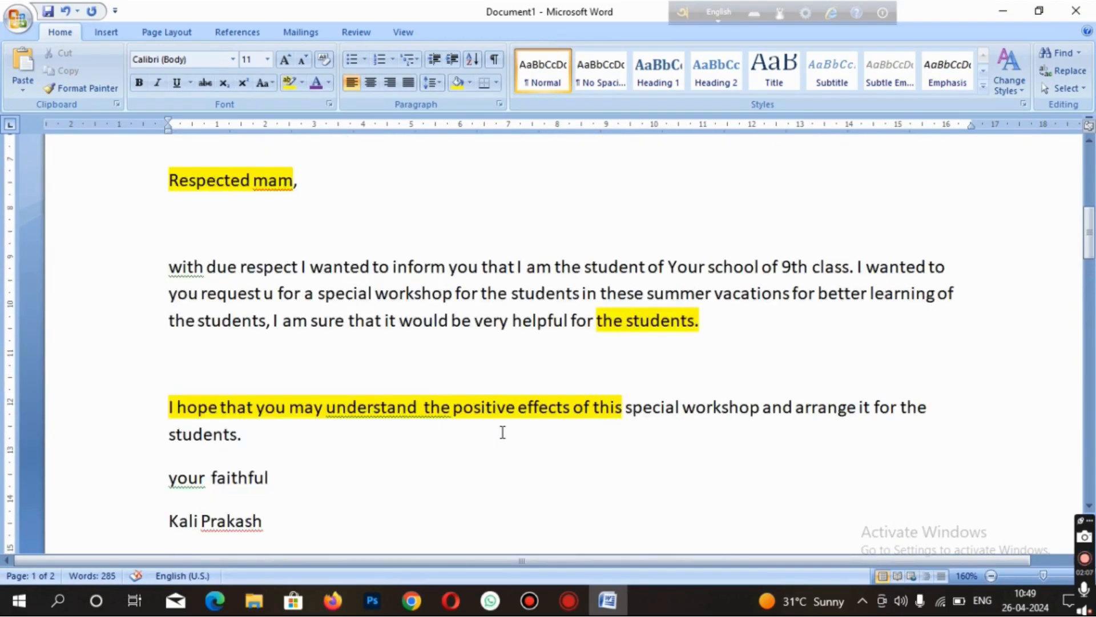
pyautogui.scroll(6, 502, 432)
pyautogui.moveTo(166, 194); pyautogui.dragTo(962, 452)
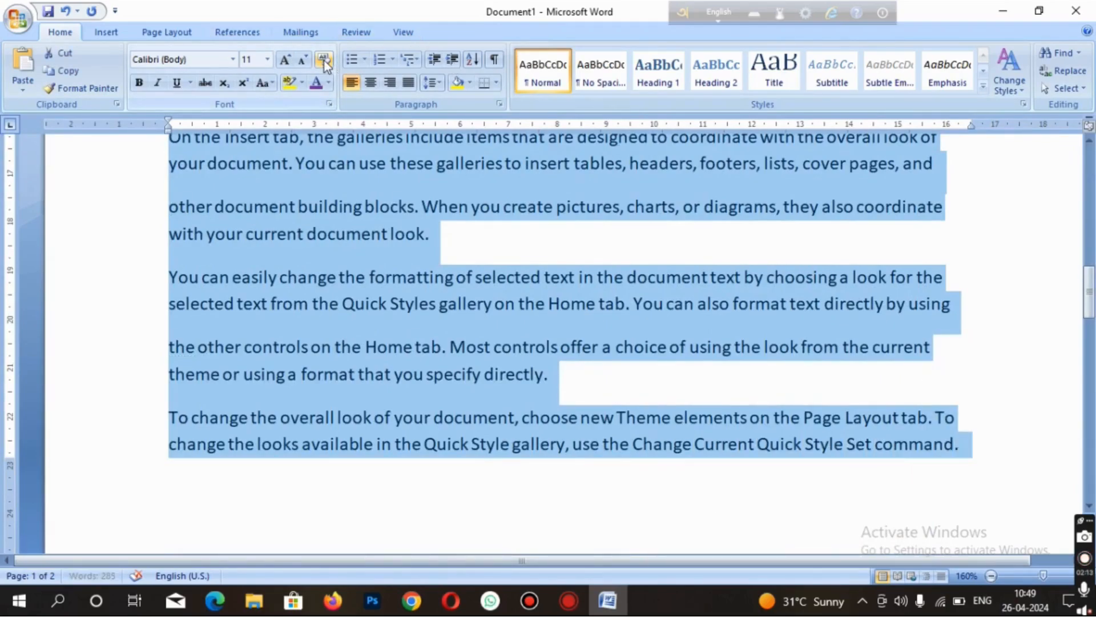
pyautogui.scroll(6, 385, 320)
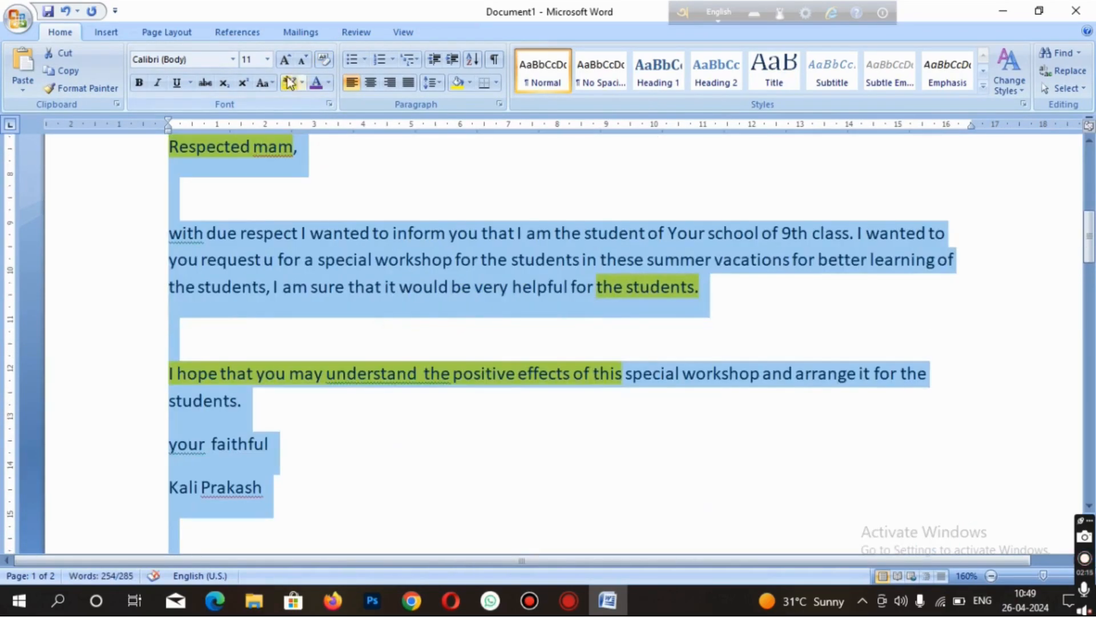
pyautogui.click(536, 351)
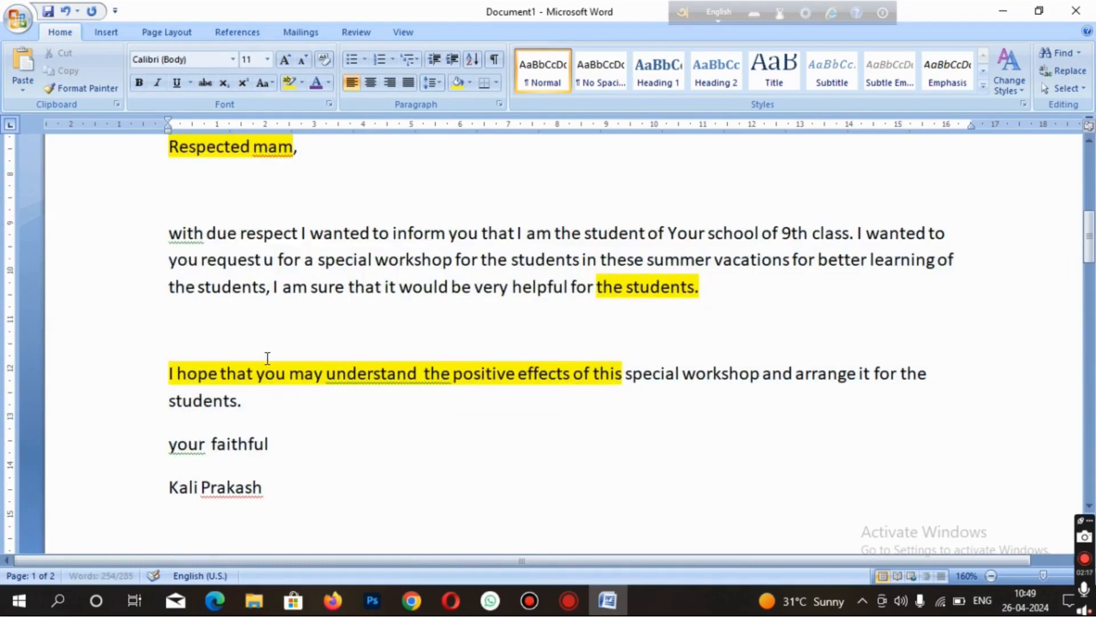
pyautogui.click(290, 403)
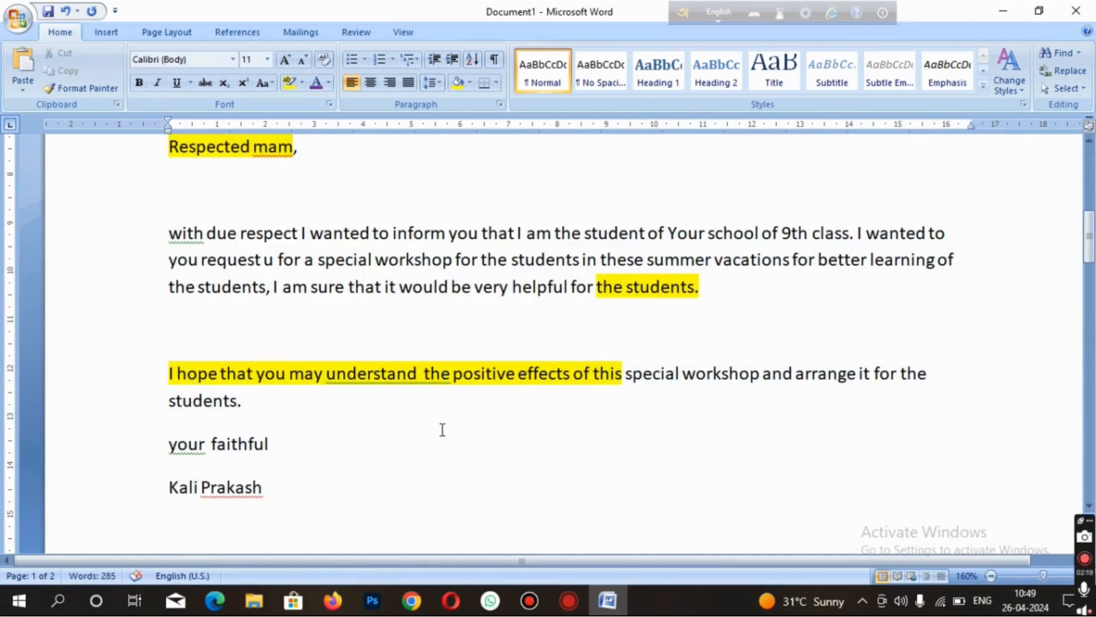
# Step: Look through the letter and sample paragraphs to check which formatting has been cleared and which highlights remain
pyautogui.scroll(3, 443, 430)
pyautogui.scroll(2, 442, 430)
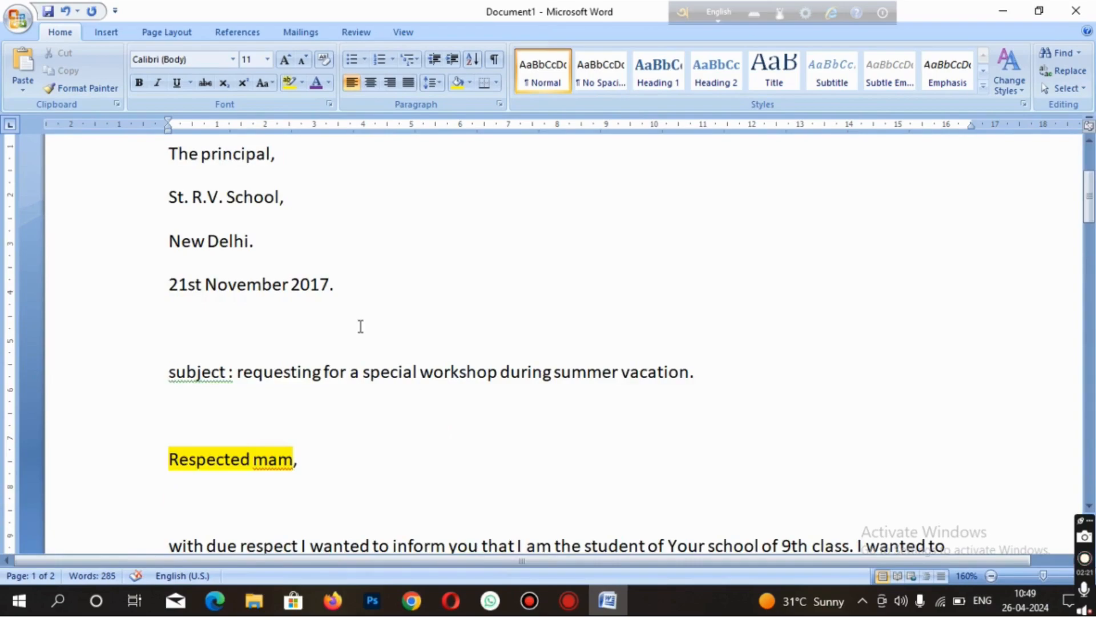
pyautogui.scroll(2, 359, 331)
pyautogui.scroll(-4, 359, 335)
pyautogui.scroll(-12, 359, 336)
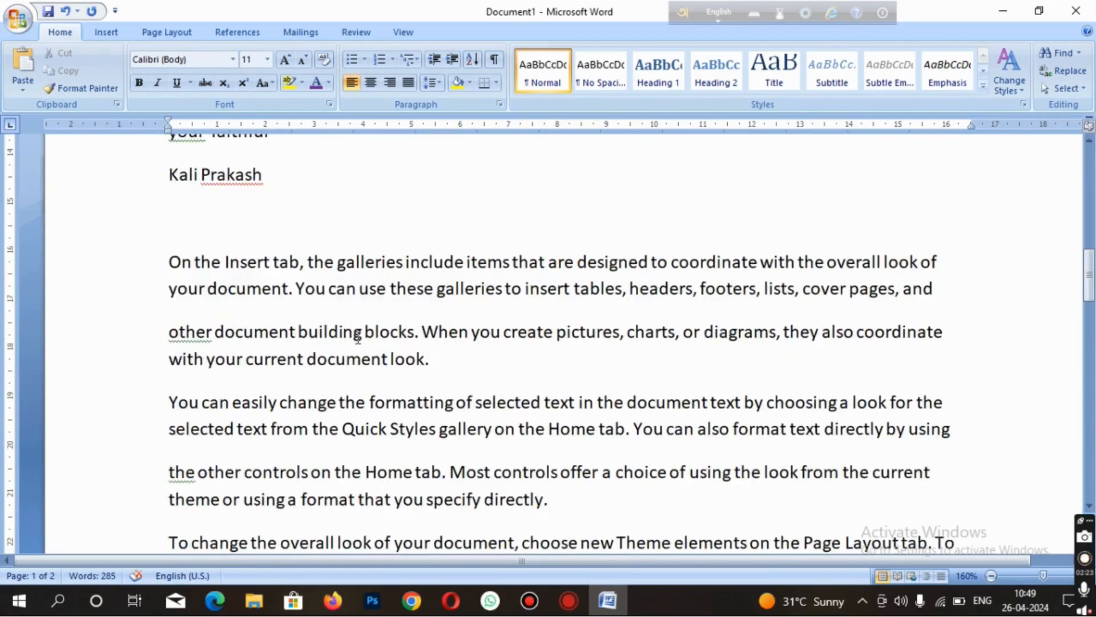
pyautogui.scroll(7, 358, 338)
pyautogui.scroll(8, 358, 337)
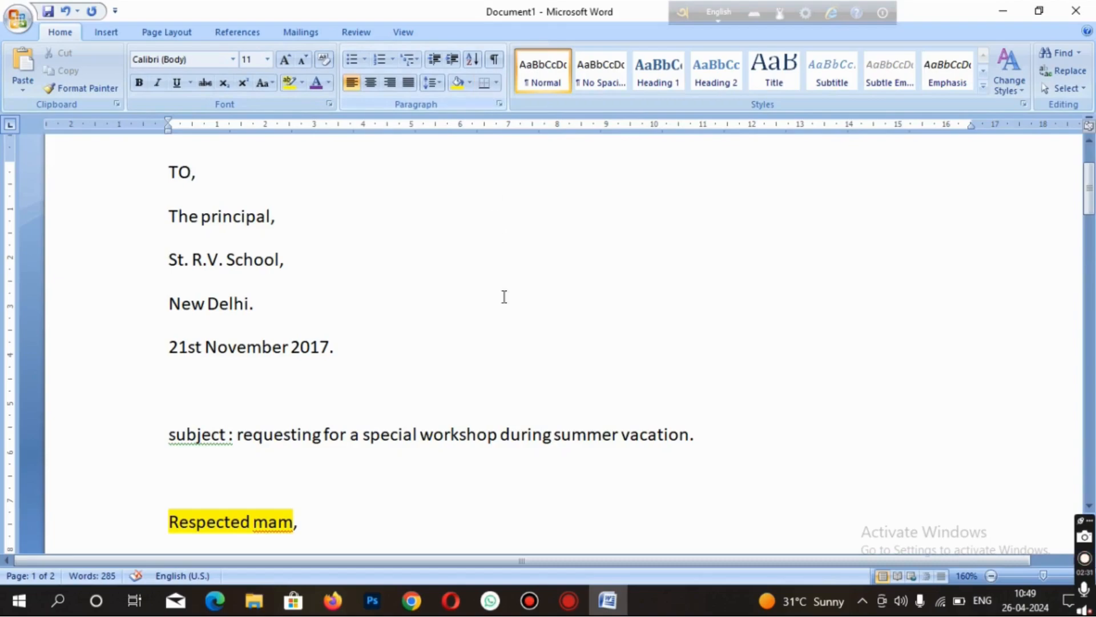
pyautogui.scroll(-10, 443, 350)
pyautogui.scroll(-4, 443, 355)
pyautogui.scroll(3, 443, 355)
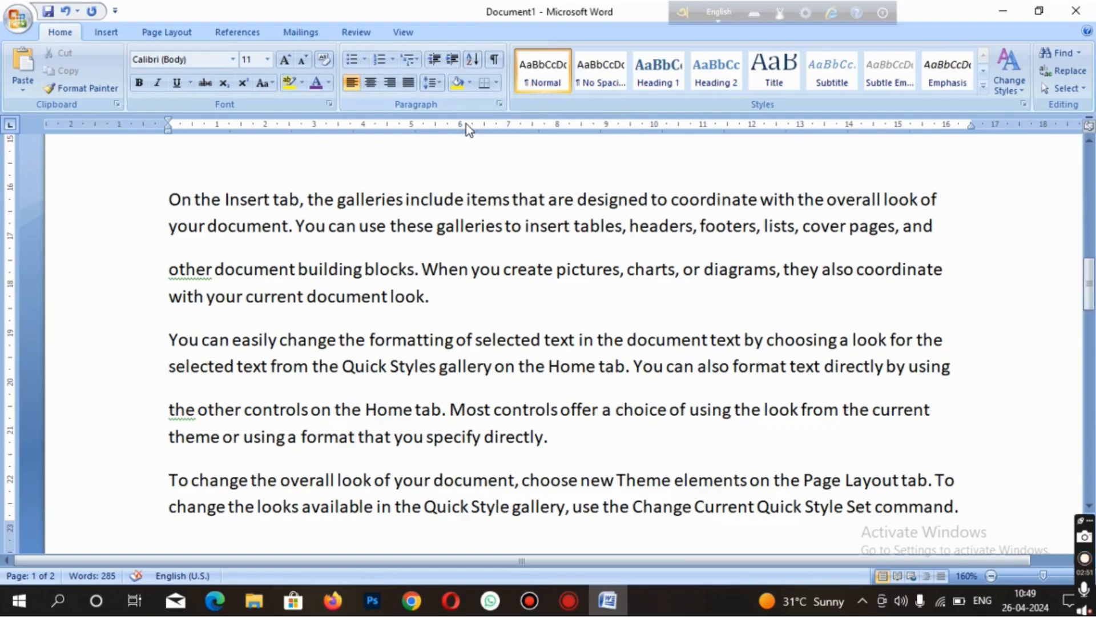
# Step: Try a bottom border on the sample text from "On the Insert tab" through the closing "Quick Style Set command" line
pyautogui.click(496, 85)
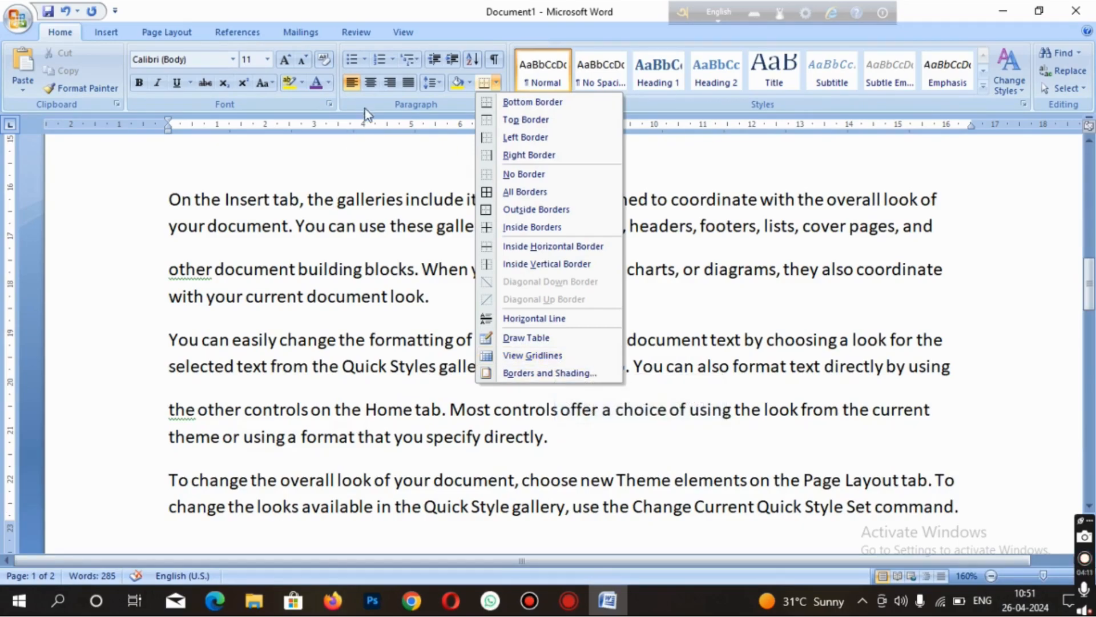
pyautogui.click(684, 283)
pyautogui.scroll(-3, 589, 432)
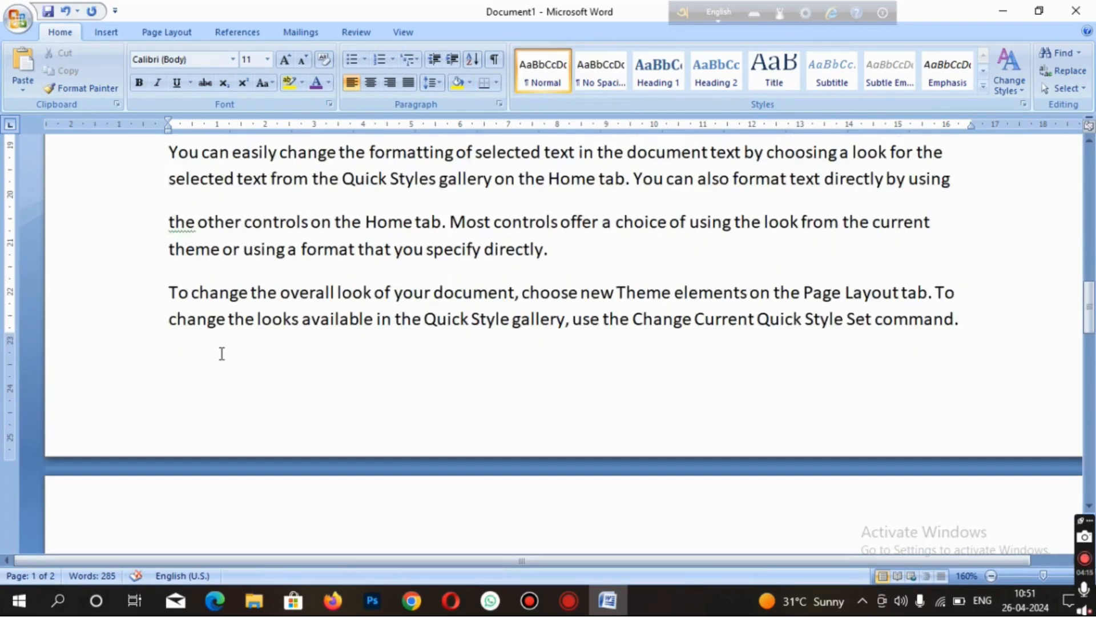
pyautogui.scroll(1, 221, 354)
pyautogui.scroll(1, 192, 260)
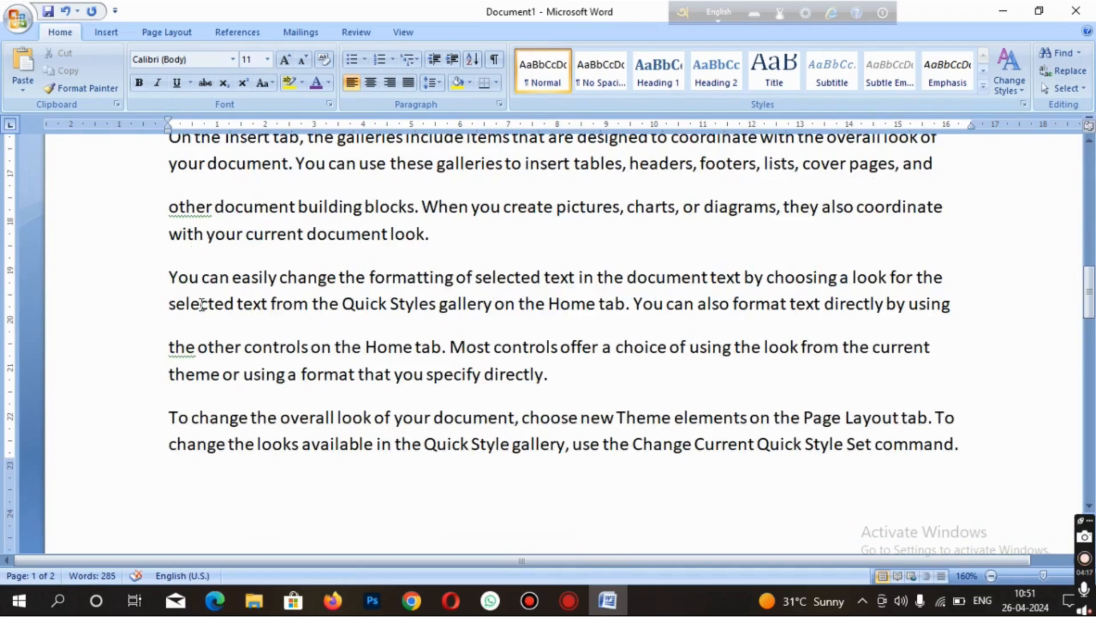
pyautogui.scroll(1, 200, 303)
pyautogui.moveTo(173, 195); pyautogui.dragTo(947, 463)
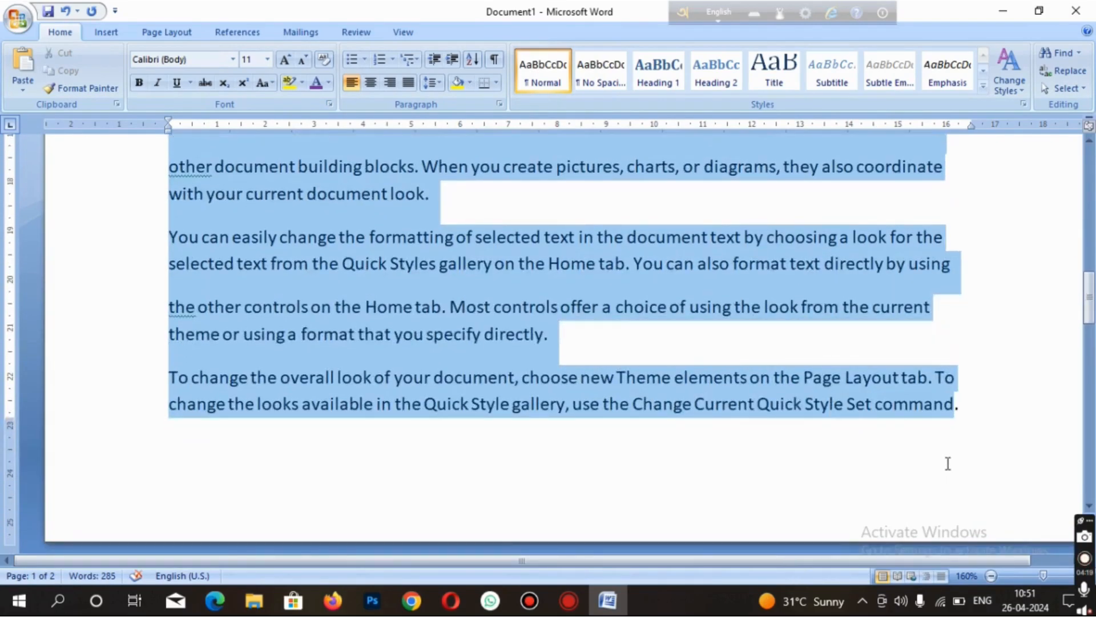
pyautogui.click(496, 82)
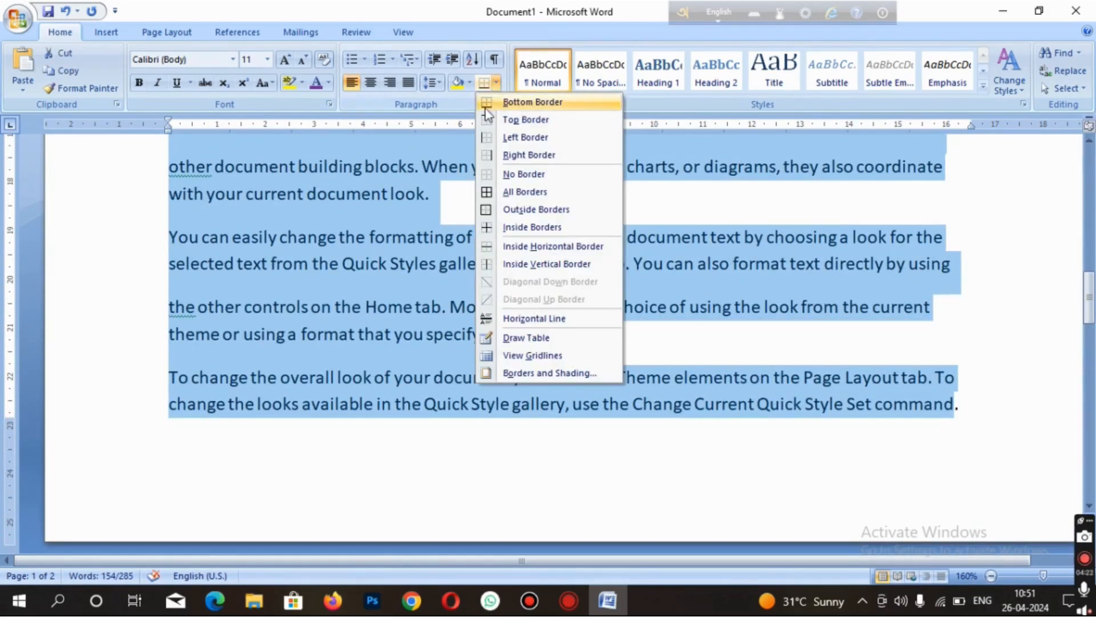
pyautogui.click(525, 106)
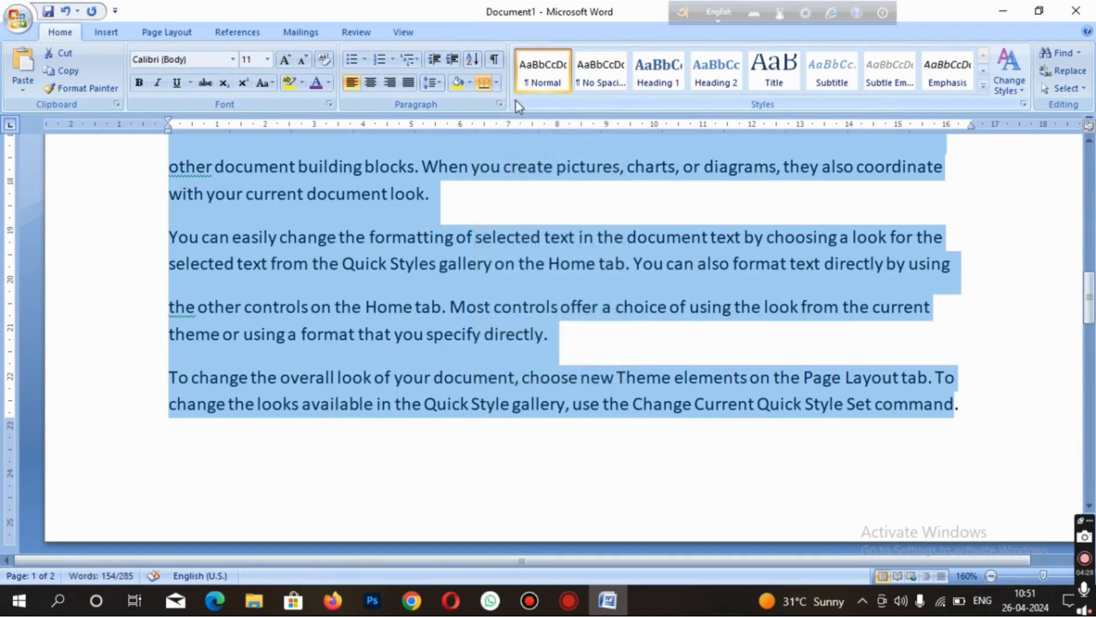
pyautogui.scroll(1, 588, 417)
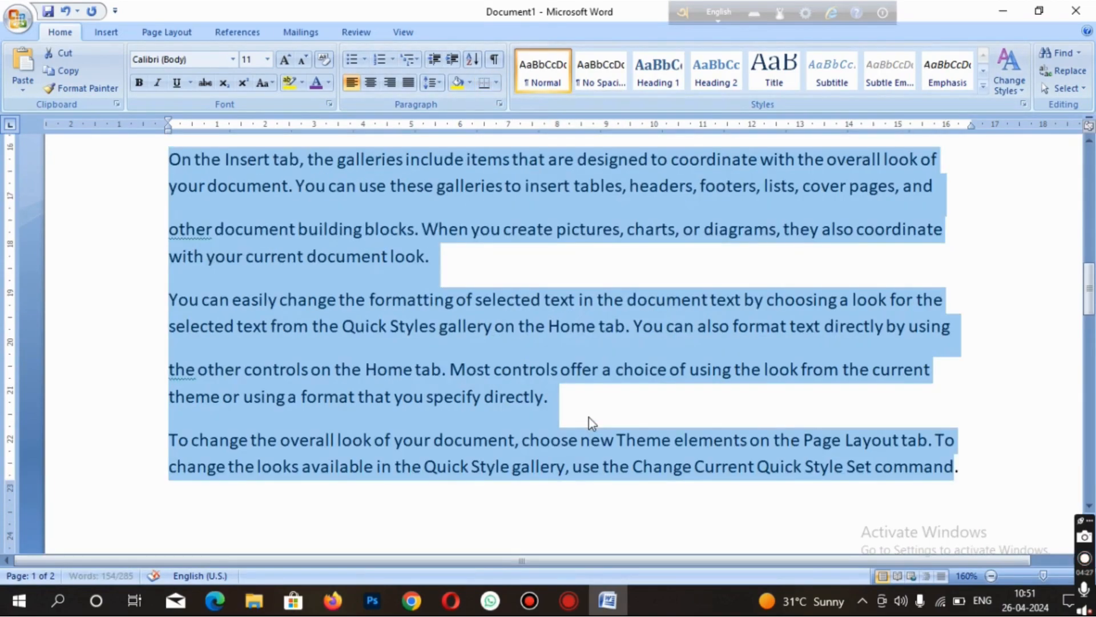
pyautogui.click(588, 420)
# Step: Apply a bottom border to the two-line sample paragraph beginning "On the Insert tab"
pyautogui.scroll(2, 181, 339)
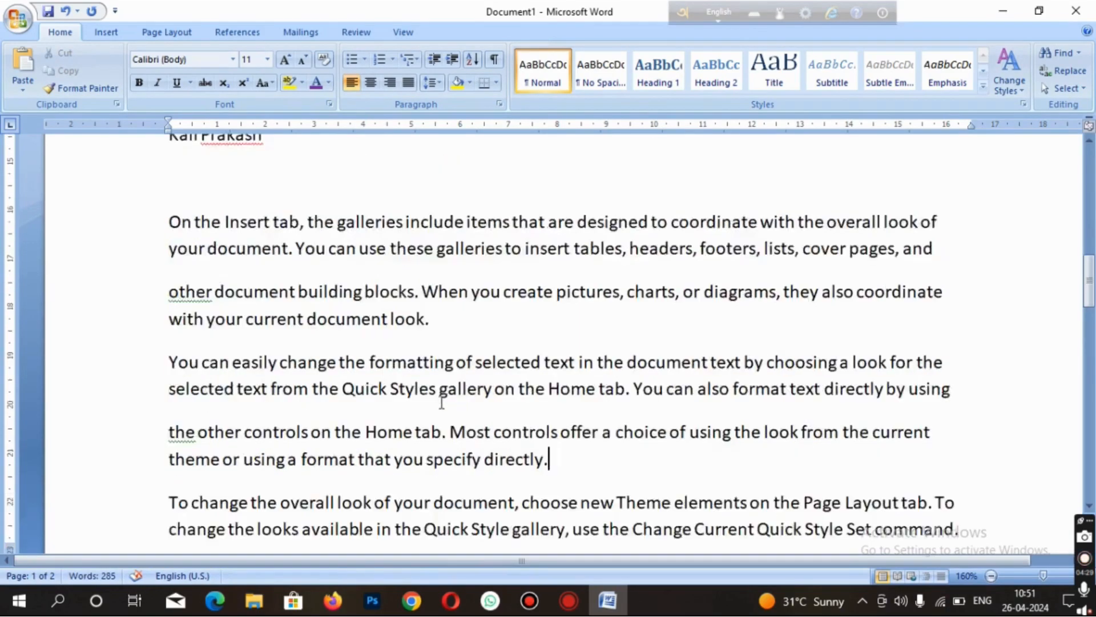
pyautogui.moveTo(166, 280); pyautogui.dragTo(932, 313)
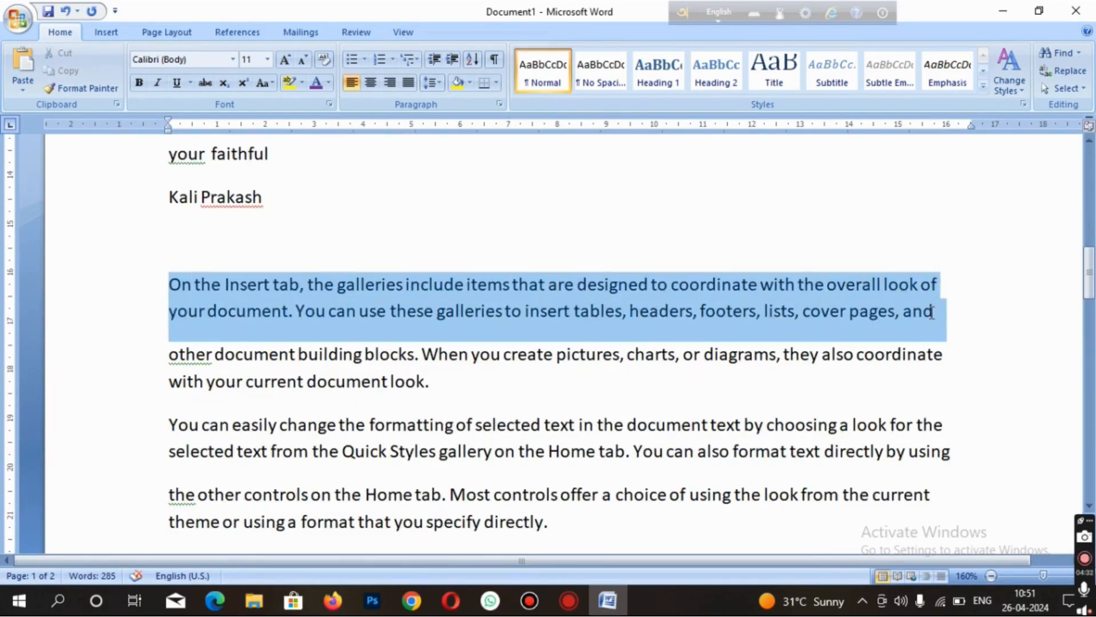
pyautogui.click(484, 84)
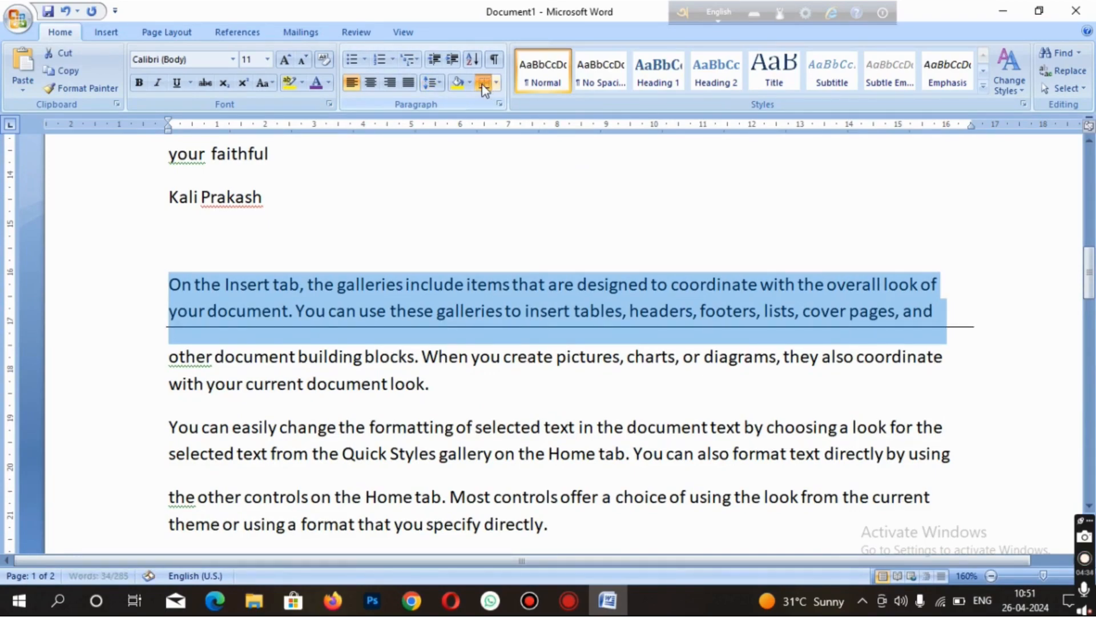
pyautogui.click(298, 357)
# Step: Apply a bottom border to the remaining sample paragraphs, from "other document building blocks" to the end of the text
pyautogui.moveTo(168, 356)
pyautogui.mouseDown()
pyautogui.moveTo(368, 497)
pyautogui.moveTo(810, 540)
pyautogui.moveTo(963, 505)
pyautogui.moveTo(965, 532)
pyautogui.mouseUp()
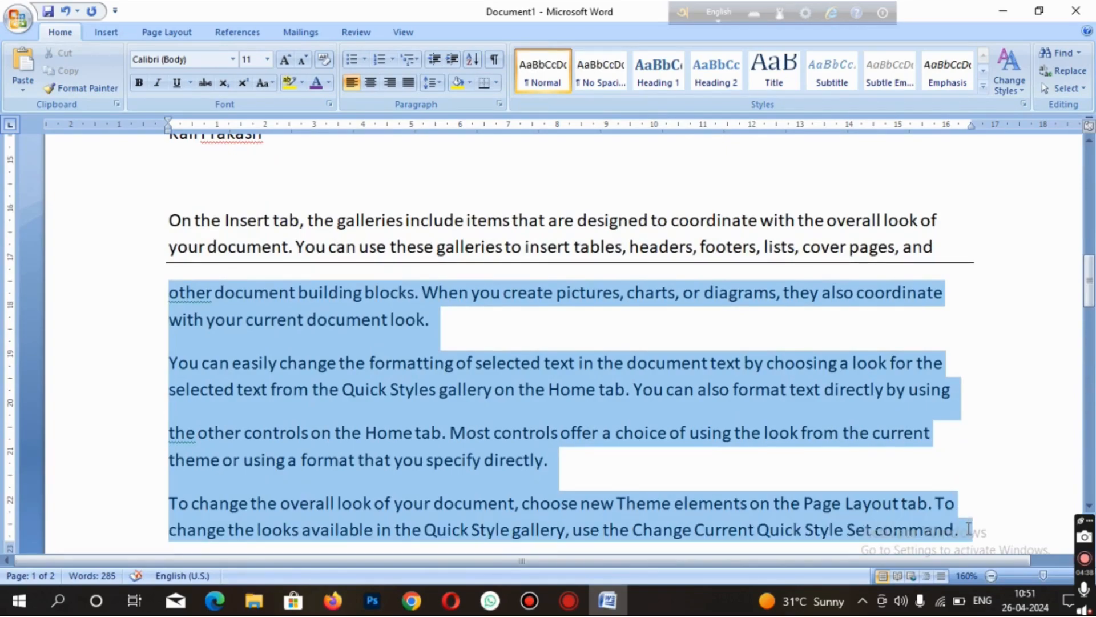
pyautogui.click(485, 85)
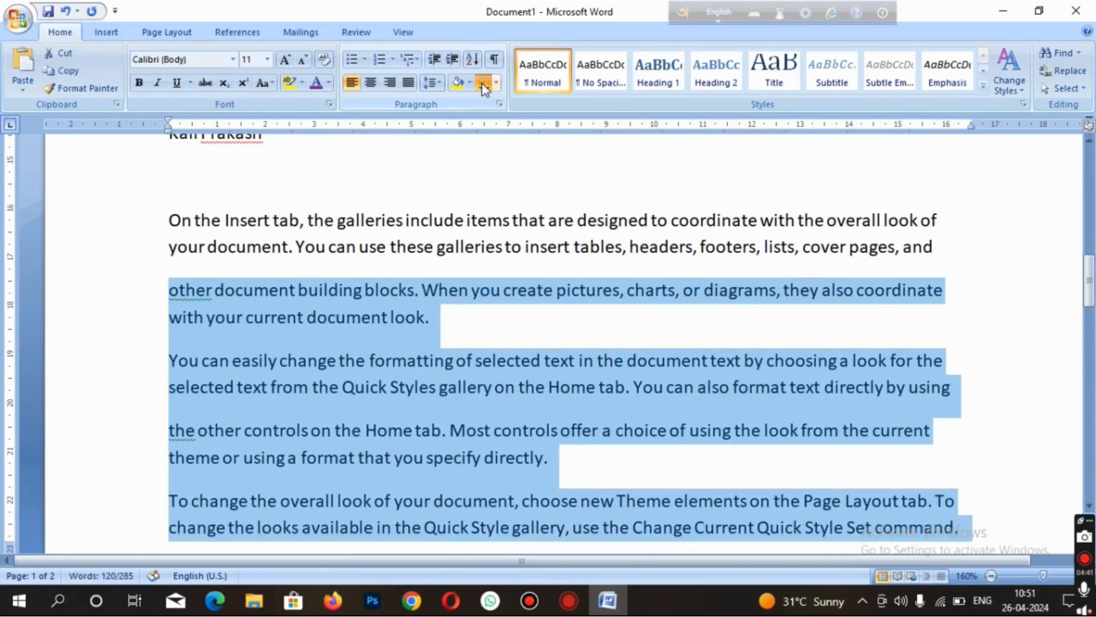
pyautogui.scroll(-2, 473, 444)
pyautogui.scroll(1, 457, 434)
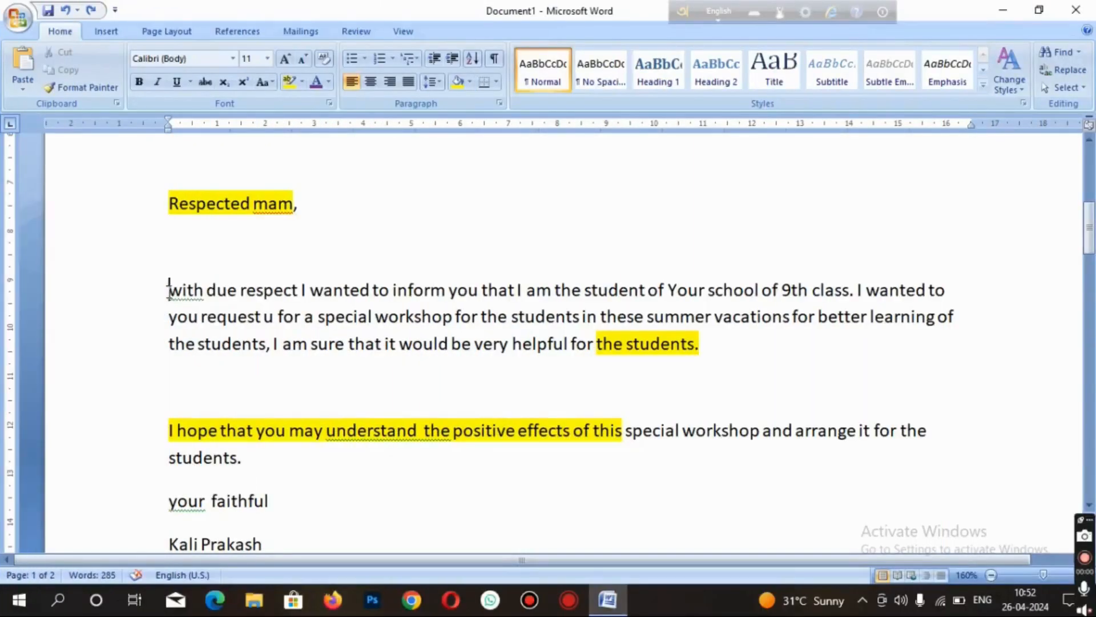
# Step: Try a bottom border on only the first line of the letter's "with due respect" paragraph, and undo it
pyautogui.moveTo(169, 289); pyautogui.dragTo(966, 290)
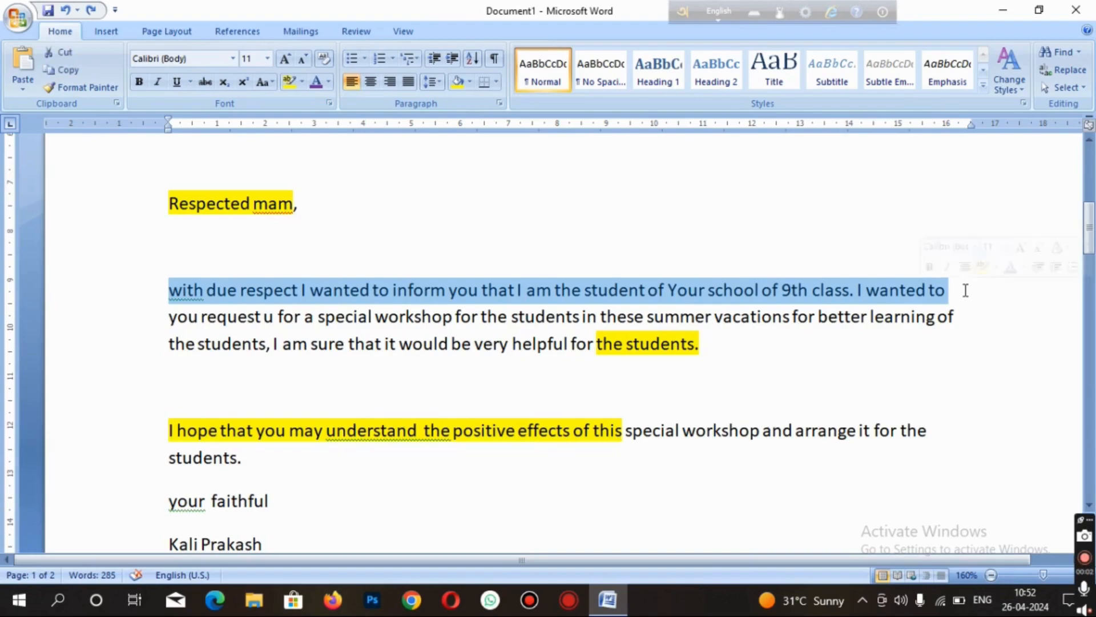
pyautogui.click(496, 84)
pyautogui.click(529, 102)
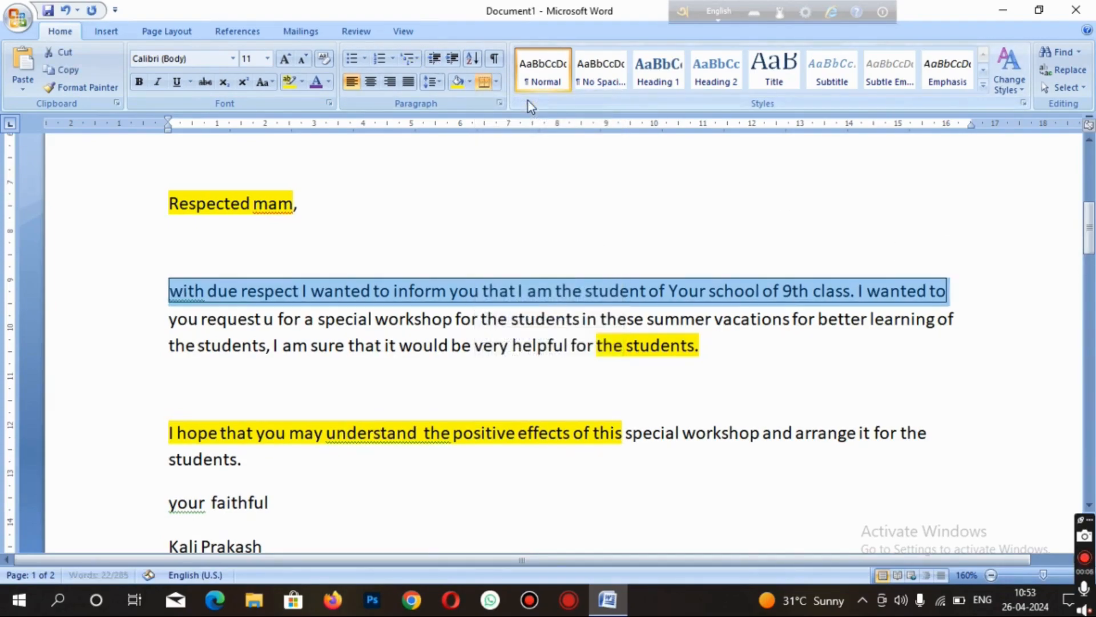
pyautogui.click(484, 248)
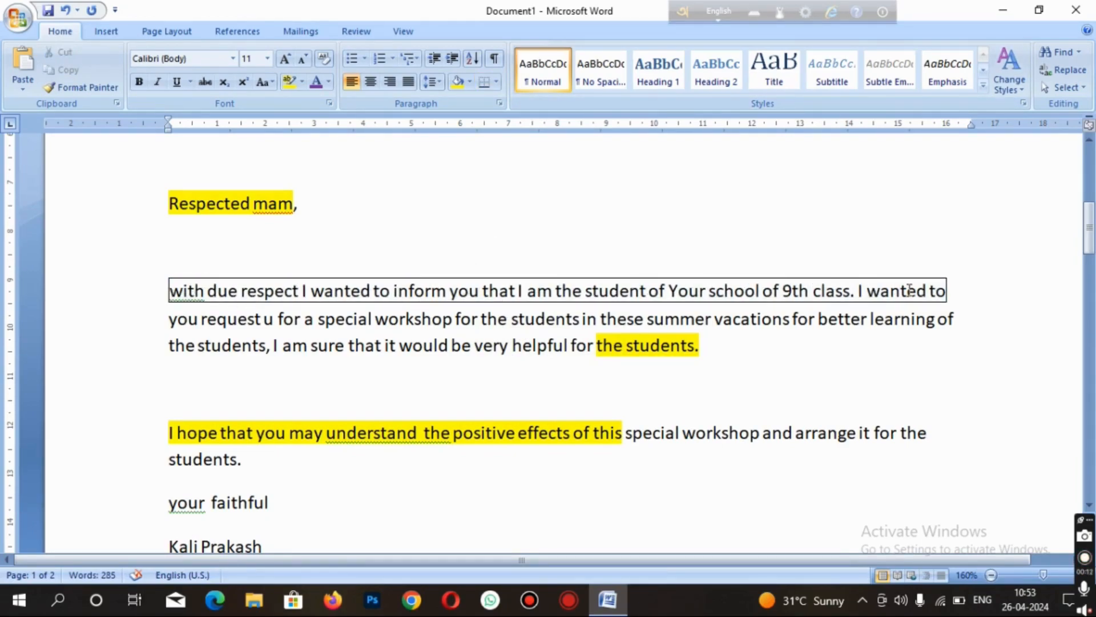
pyautogui.hotkey('ctrl', 'z')
# Step: Apply a bottom border to the letter's whole "with due respect" paragraph, with the blank line below it included in the selection
pyautogui.click(403, 260)
pyautogui.click(170, 291)
pyautogui.moveTo(170, 292); pyautogui.dragTo(668, 384)
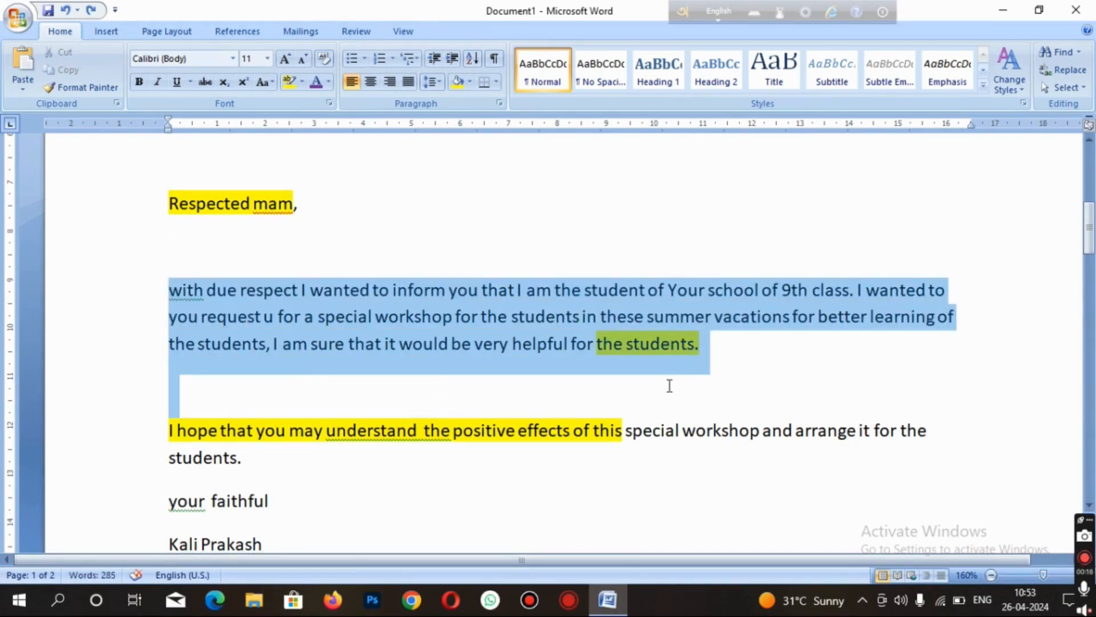
pyautogui.click(484, 83)
pyautogui.click(479, 375)
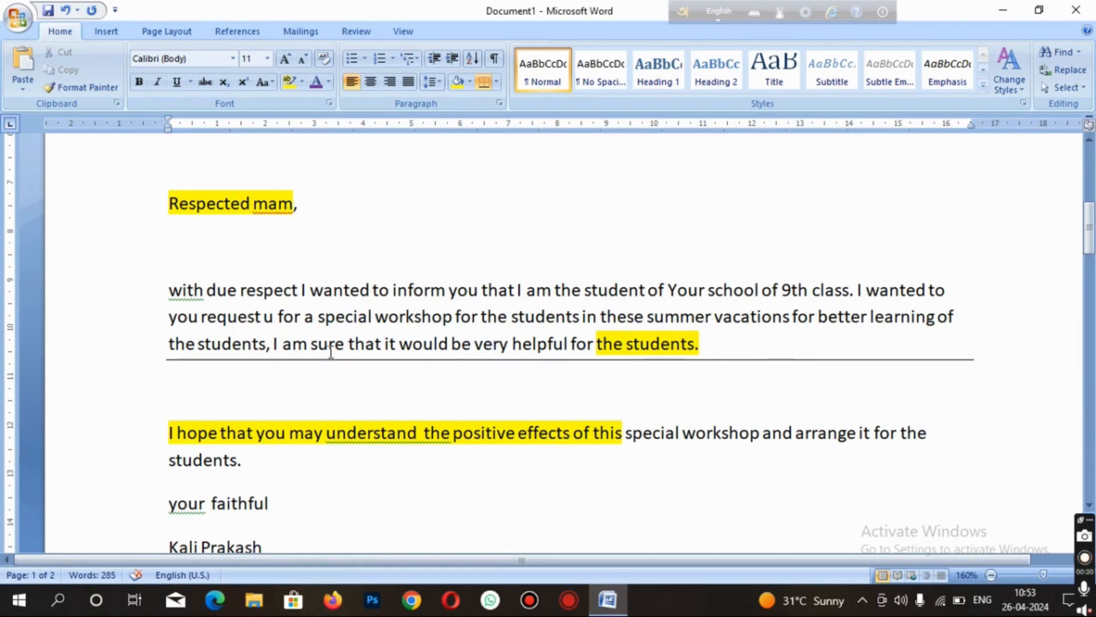
# Step: Apply the border to only the first line of the "with due respect" paragraph, ending at "I wanted to"
pyautogui.moveTo(167, 290); pyautogui.dragTo(992, 285)
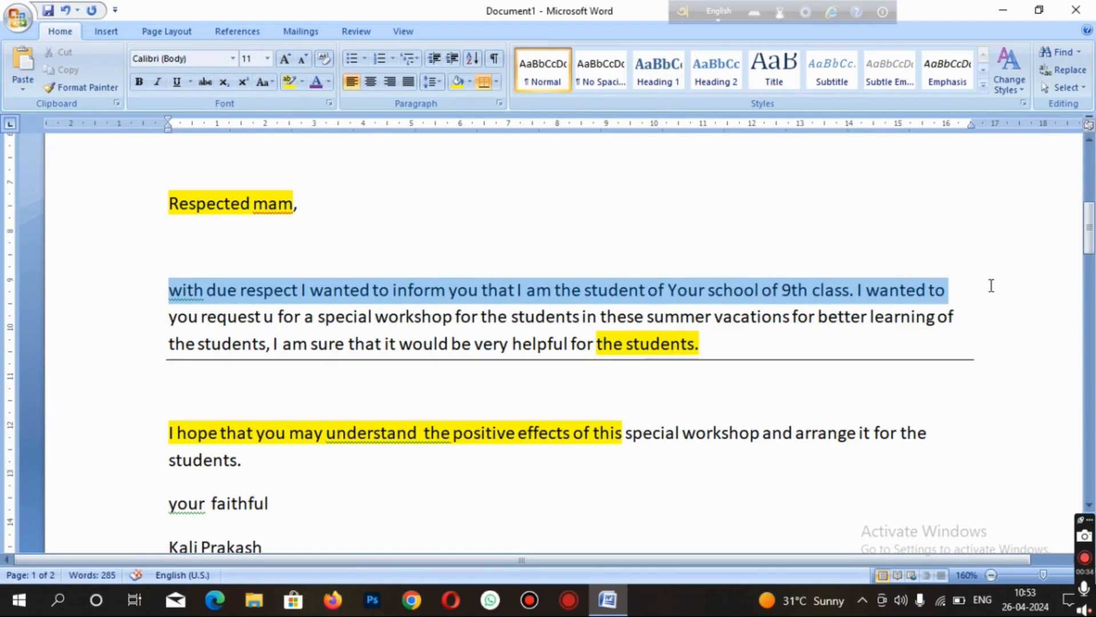
pyautogui.click(488, 84)
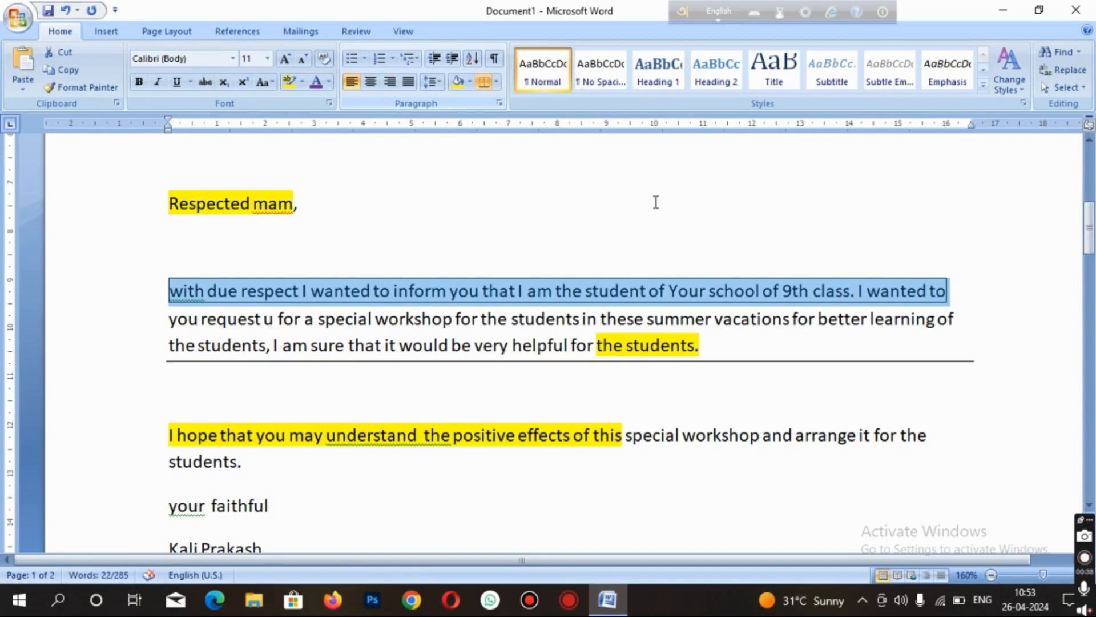
pyautogui.click(813, 436)
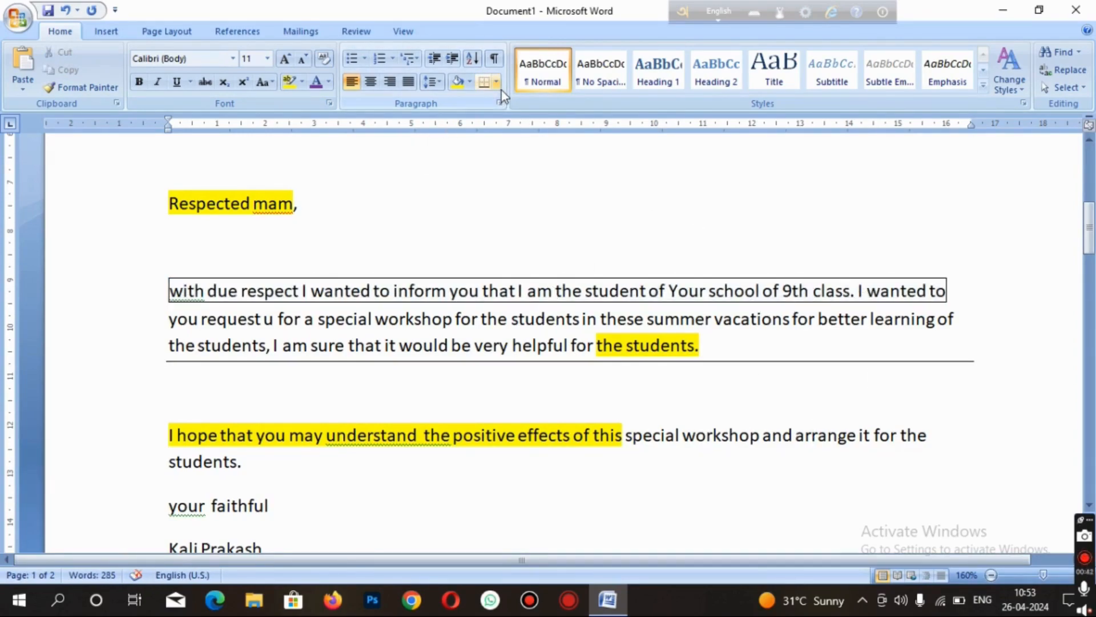
pyautogui.scroll(-3, 425, 327)
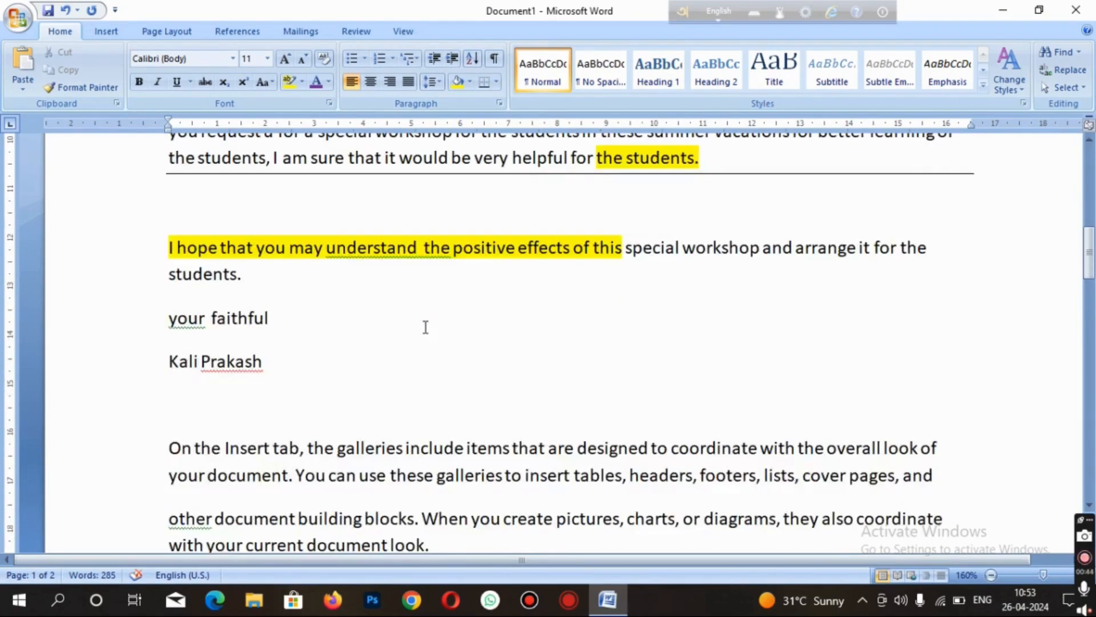
pyautogui.scroll(-1, 425, 326)
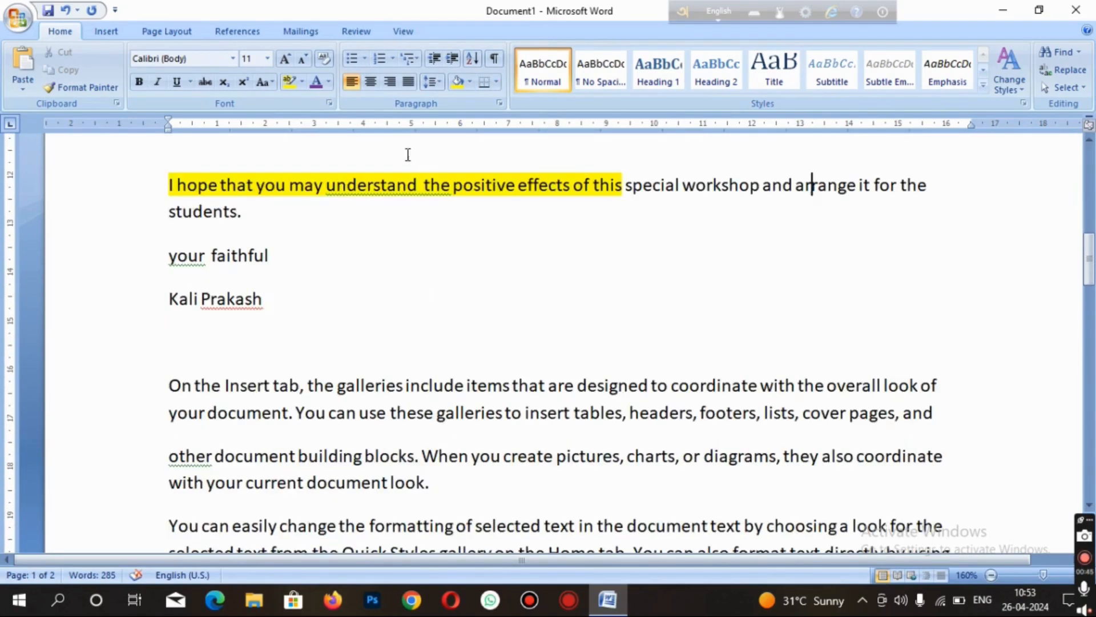
# Step: Try a top border on only the first line of the "On the Insert tab" sample paragraph
pyautogui.click(495, 83)
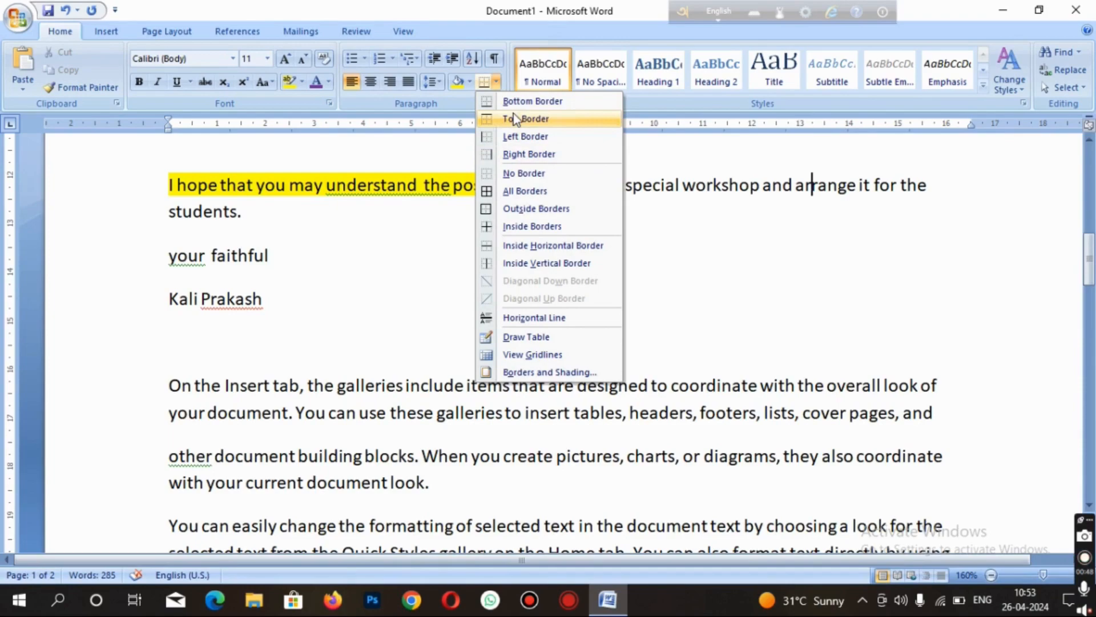
pyautogui.click(186, 351)
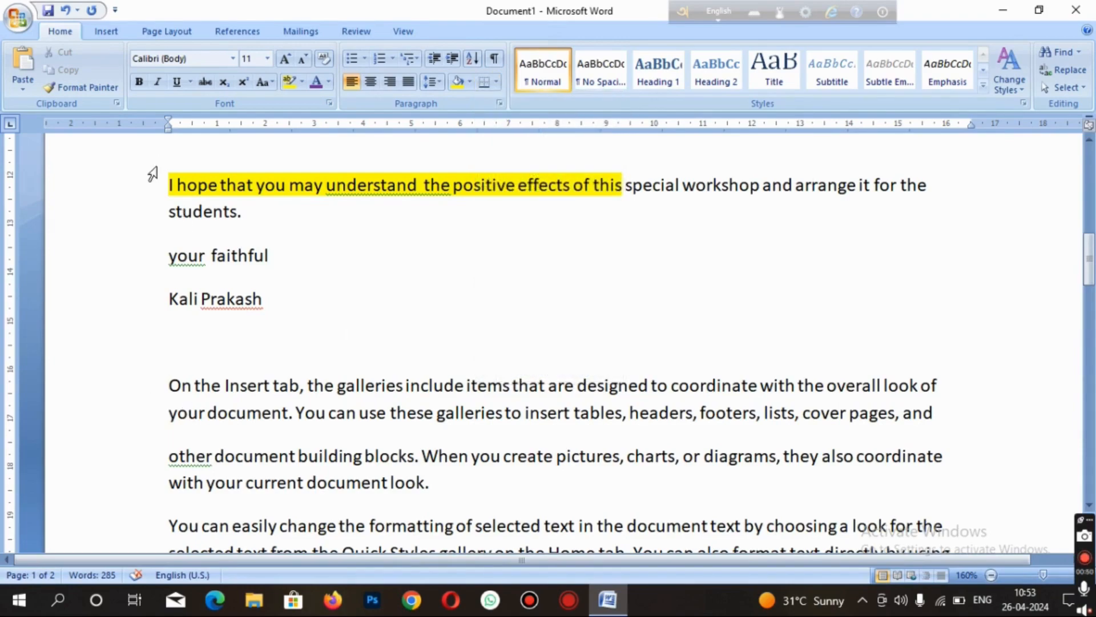
pyautogui.moveTo(170, 387); pyautogui.dragTo(940, 388)
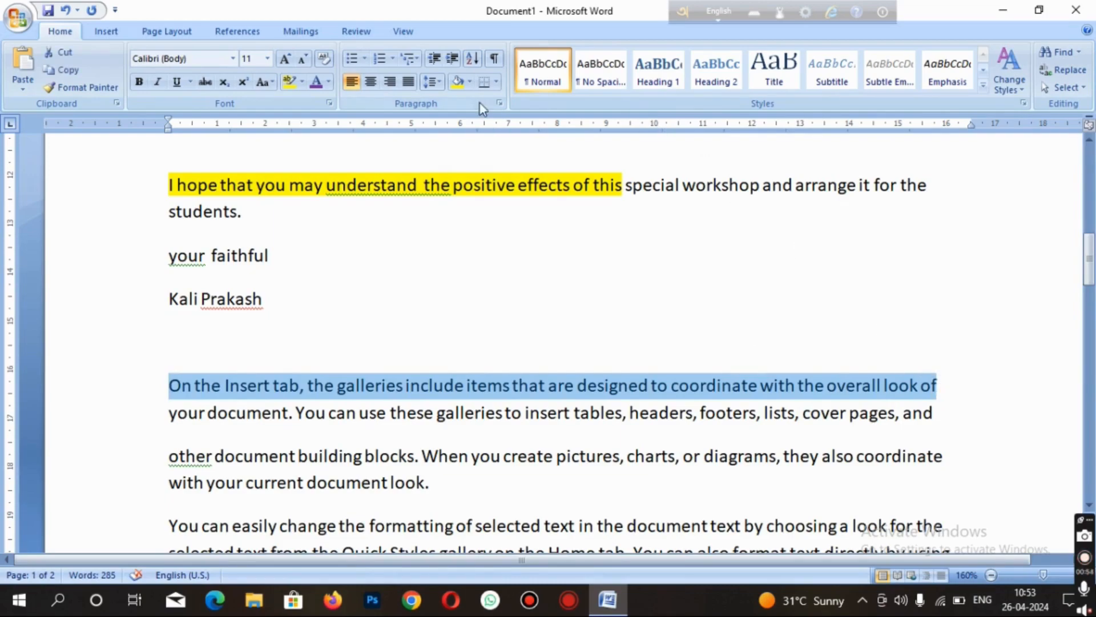
pyautogui.click(494, 83)
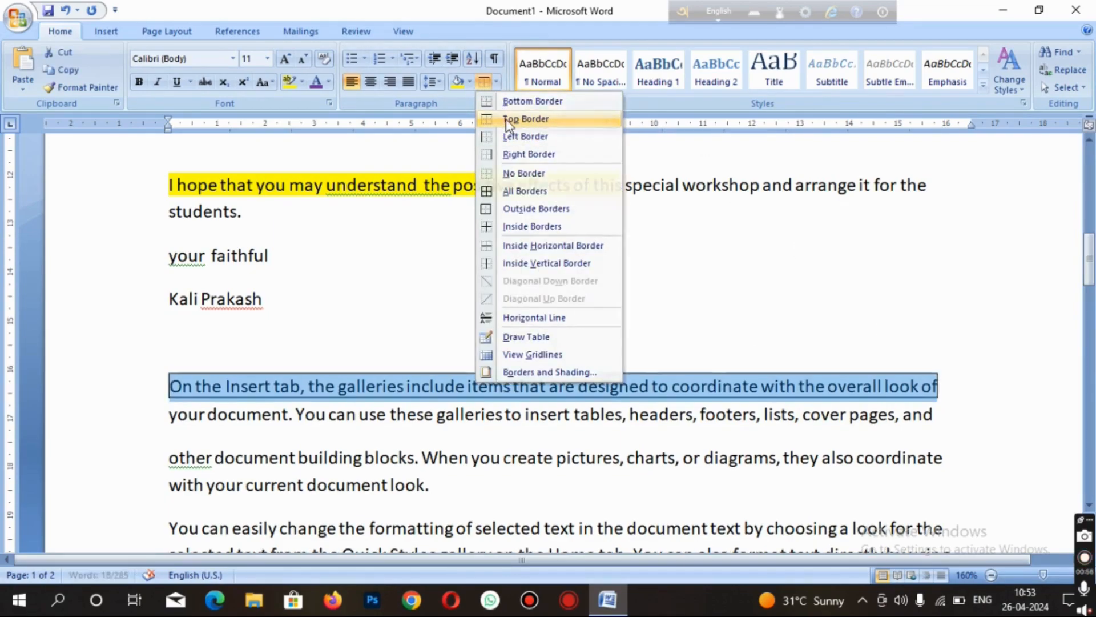
pyautogui.click(526, 118)
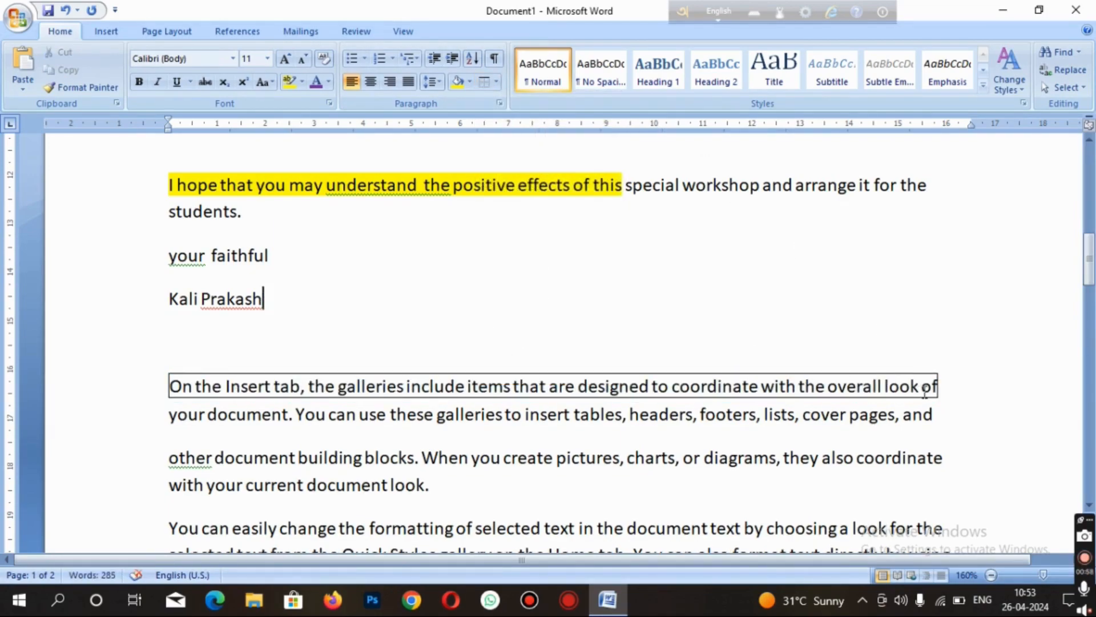
# Step: Apply a top border to the whole "On the Insert tab" paragraph, selecting both lines through "cover pages, and"
pyautogui.click(152, 388)
pyautogui.moveTo(167, 385); pyautogui.dragTo(938, 415)
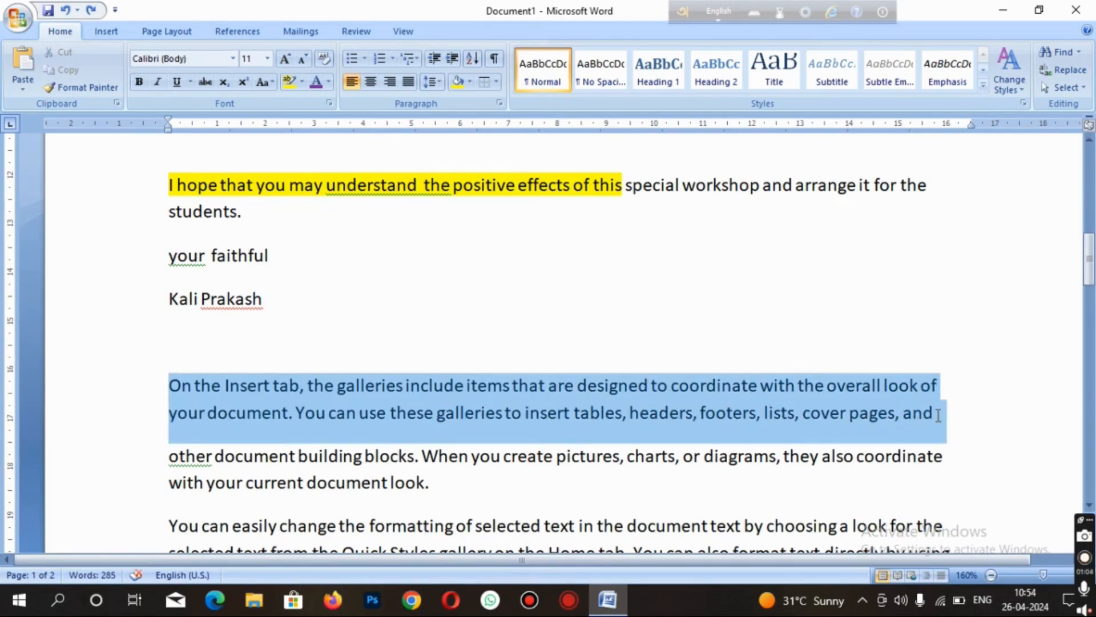
pyautogui.click(485, 84)
pyautogui.click(421, 335)
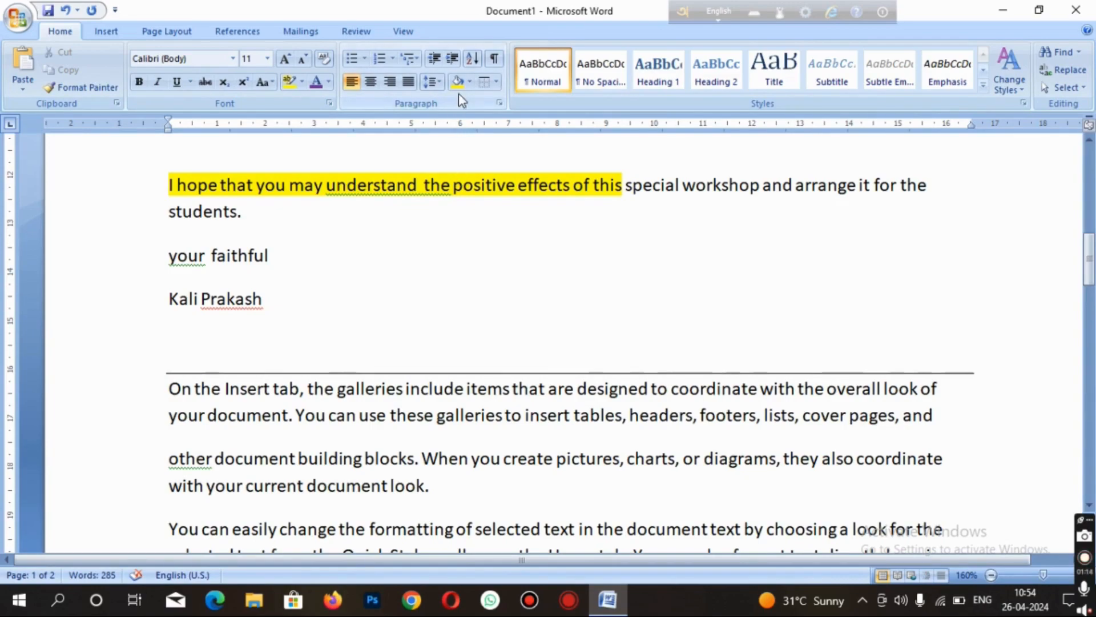
# Step: Undo the sample paragraph's top border and the earlier border change on the letter's "with due respect" paragraph
pyautogui.hotkey('ctrl', 'z')
pyautogui.hotkey('ctrl', 'z')
pyautogui.hotkey('ctrl', 'z')
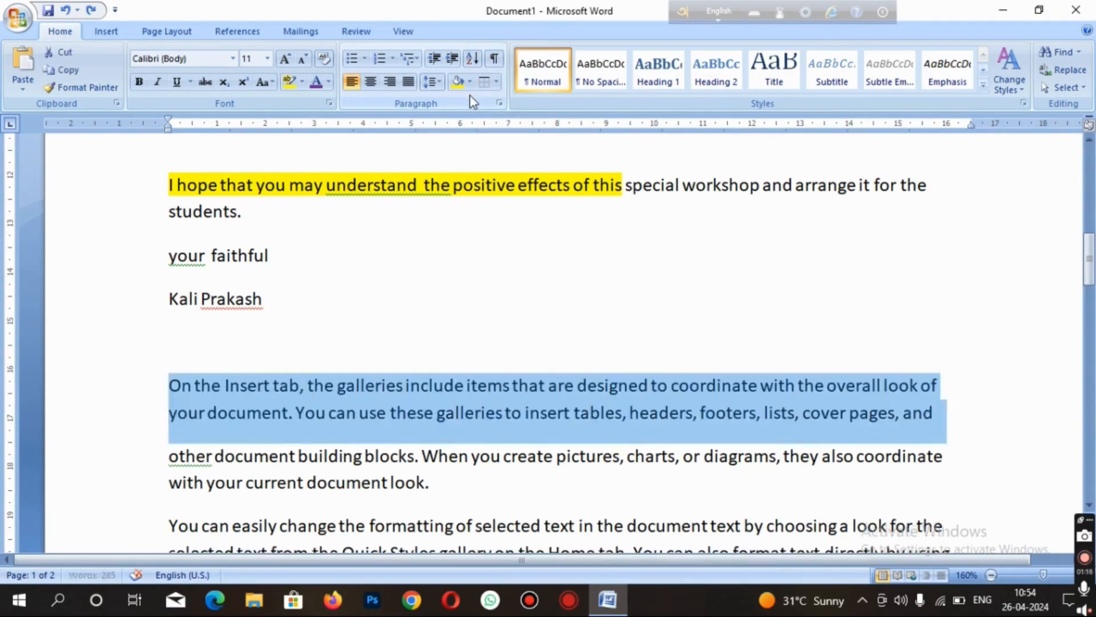
pyautogui.hotkey('ctrl', 'z')
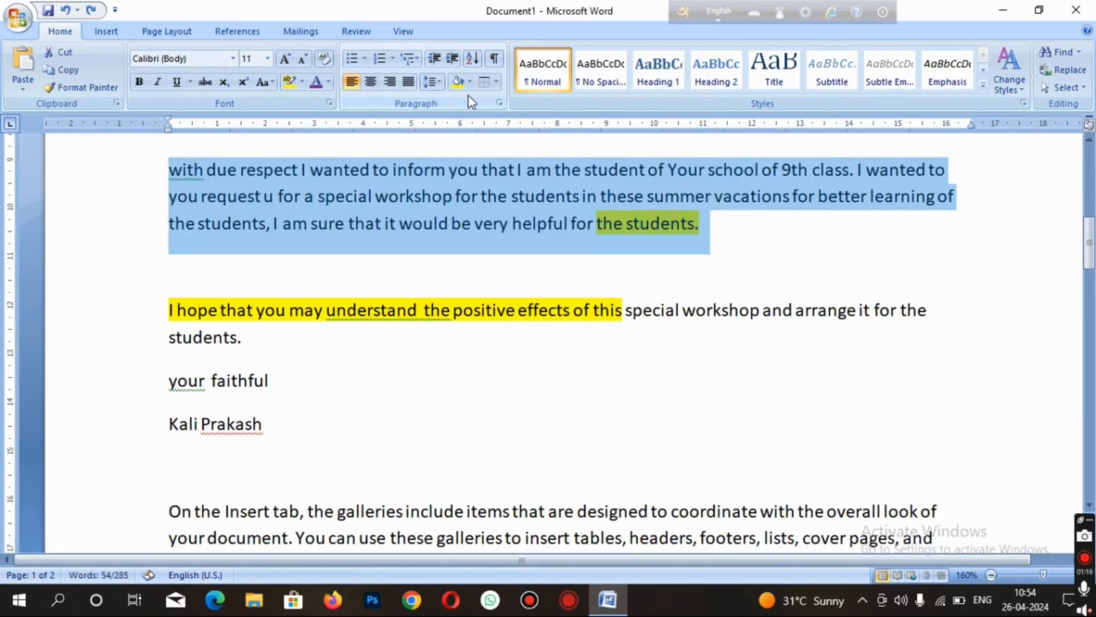
pyautogui.click(461, 197)
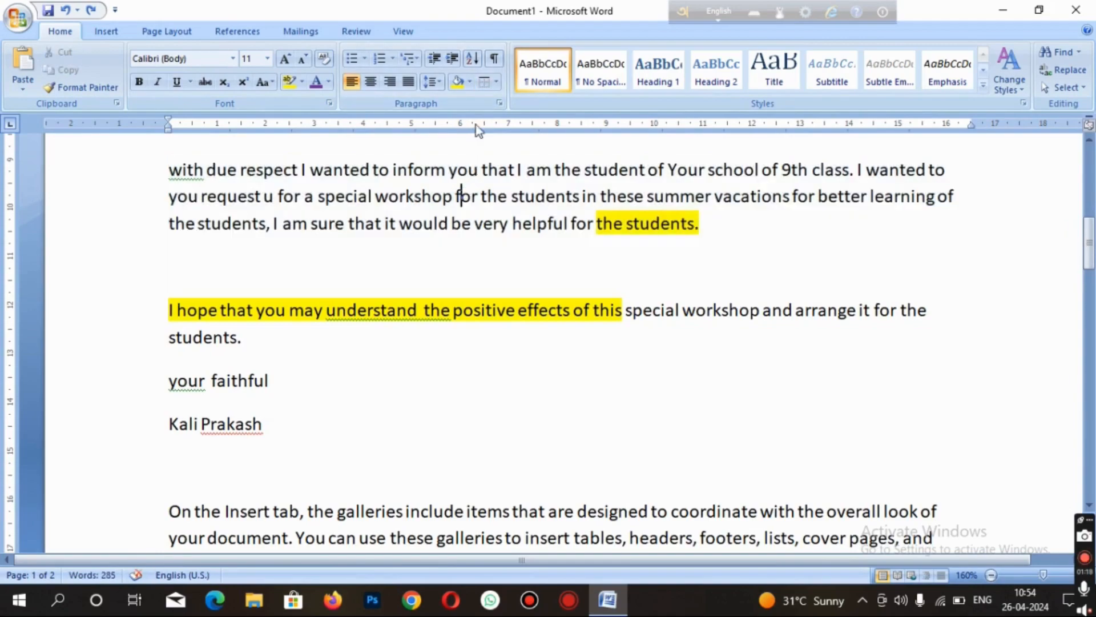
# Step: Try a left border on the letter's whole "with due respect" paragraph, and undo it
pyautogui.click(494, 82)
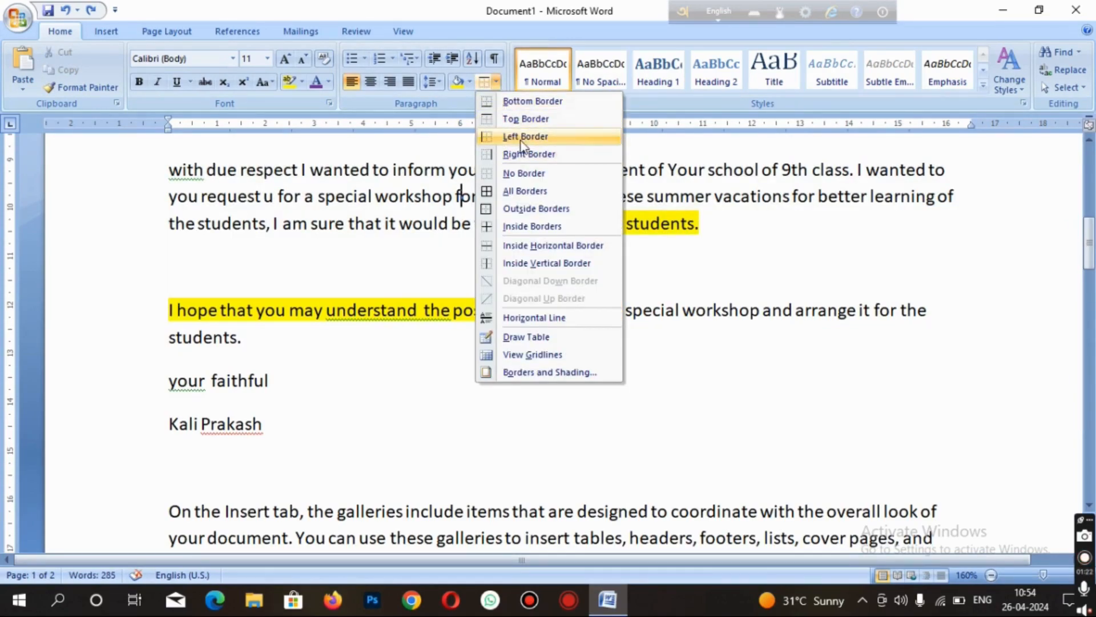
pyautogui.click(269, 262)
pyautogui.scroll(1, 247, 303)
pyautogui.scroll(1, 247, 304)
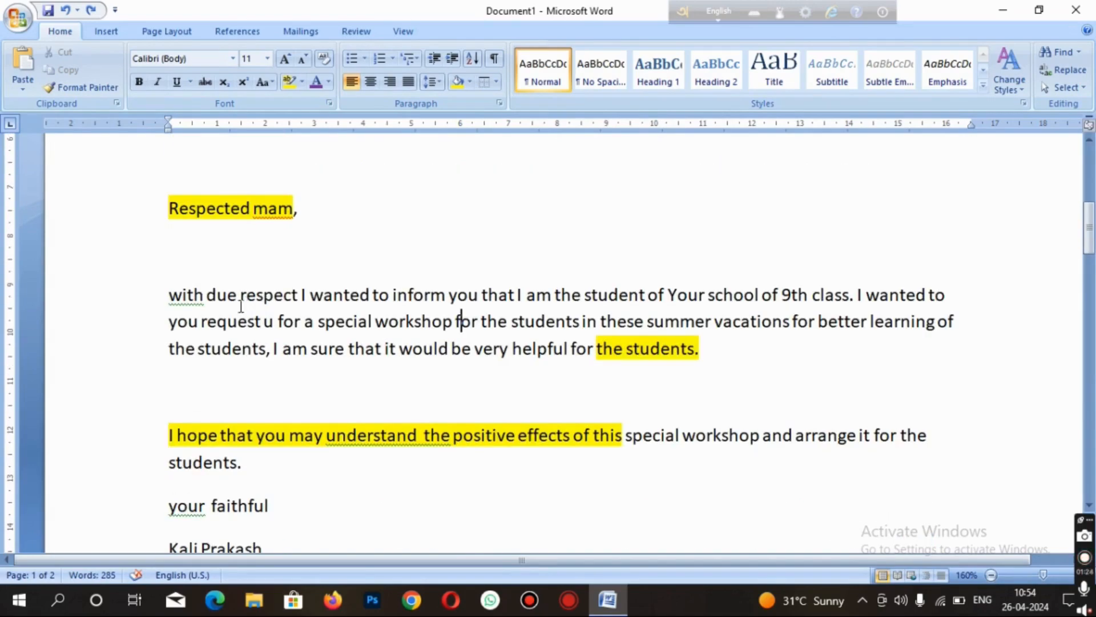
pyautogui.moveTo(169, 295); pyautogui.dragTo(722, 347)
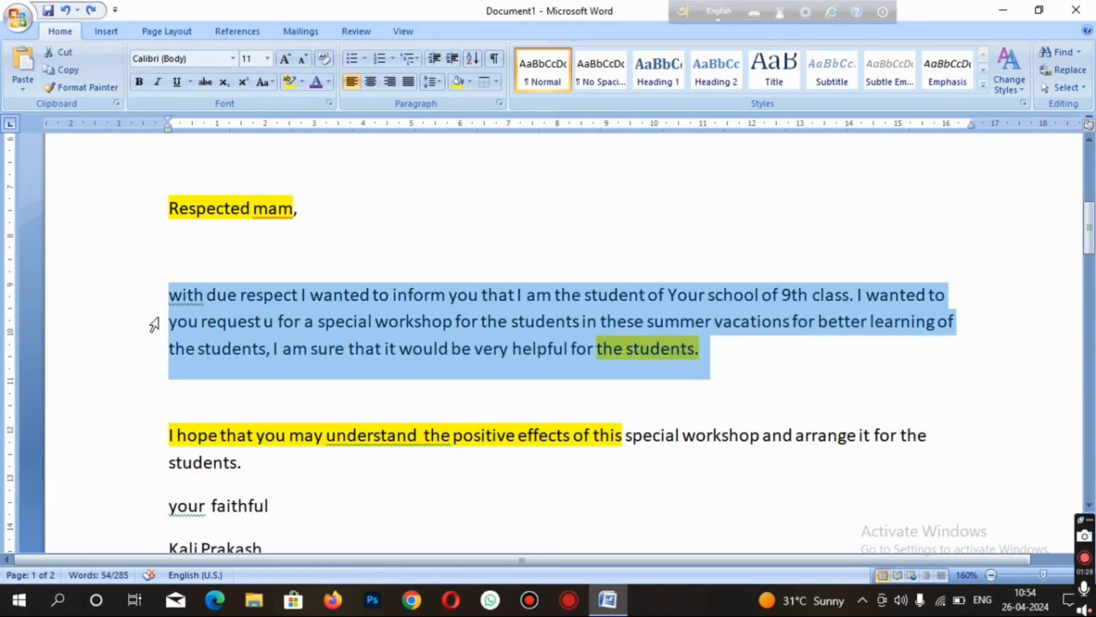
pyautogui.click(496, 85)
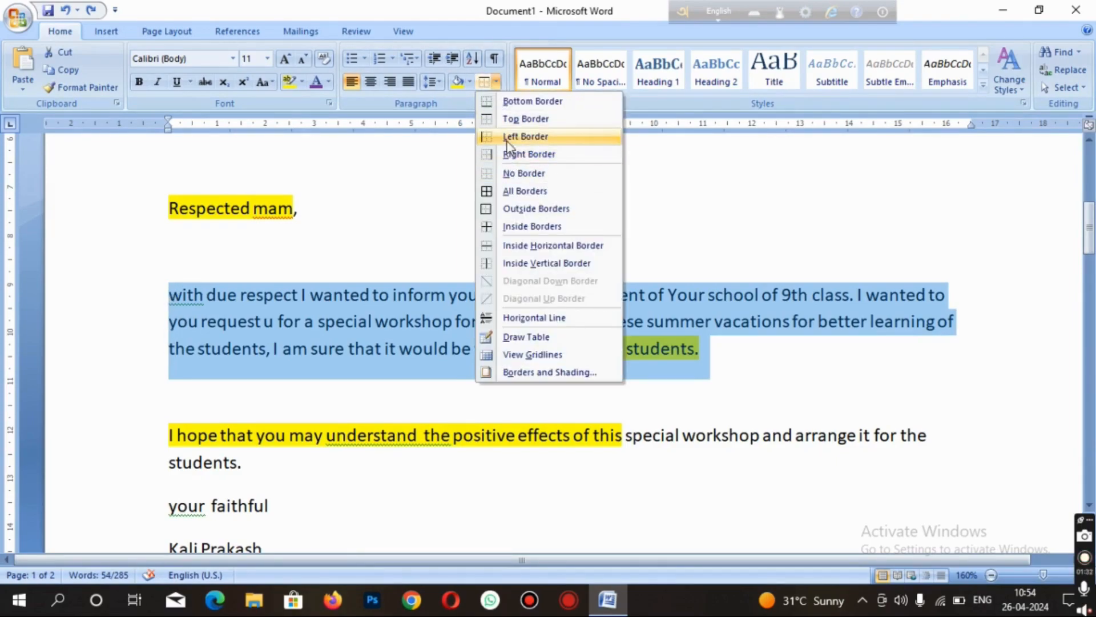
pyautogui.click(522, 137)
pyautogui.moveTo(396, 236); pyautogui.dragTo(149, 307)
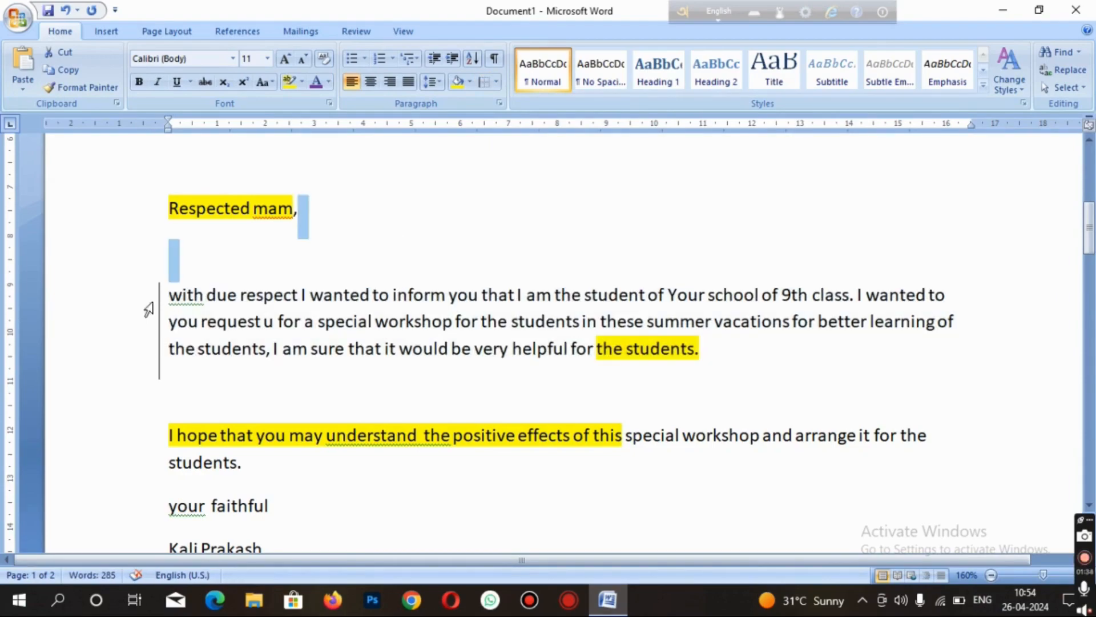
pyautogui.click(222, 349)
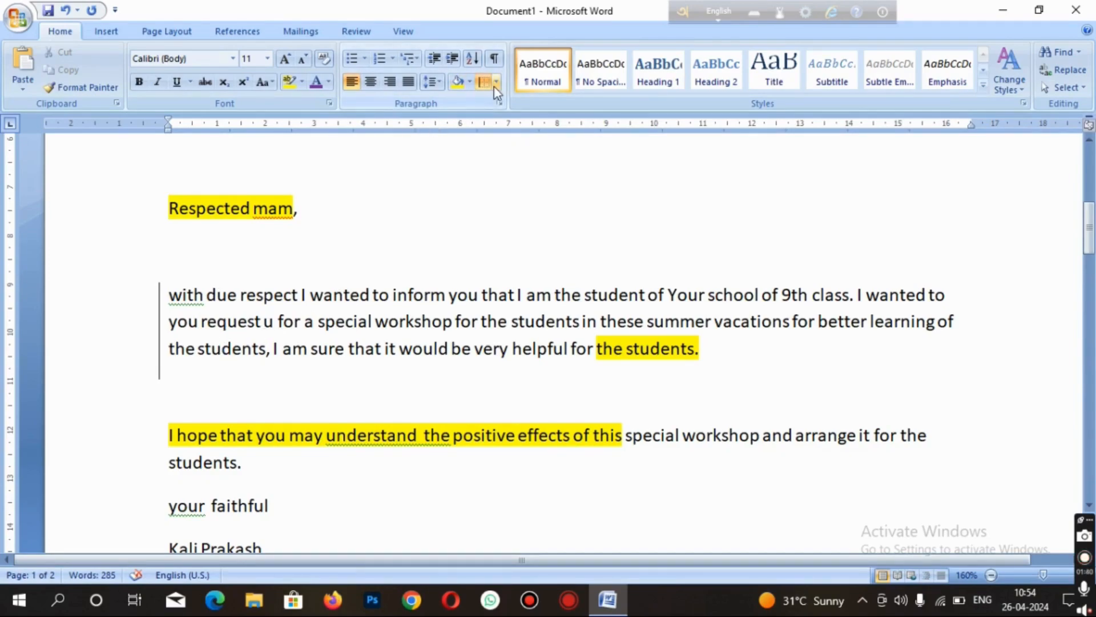
pyautogui.hotkey('ctrl', 'z')
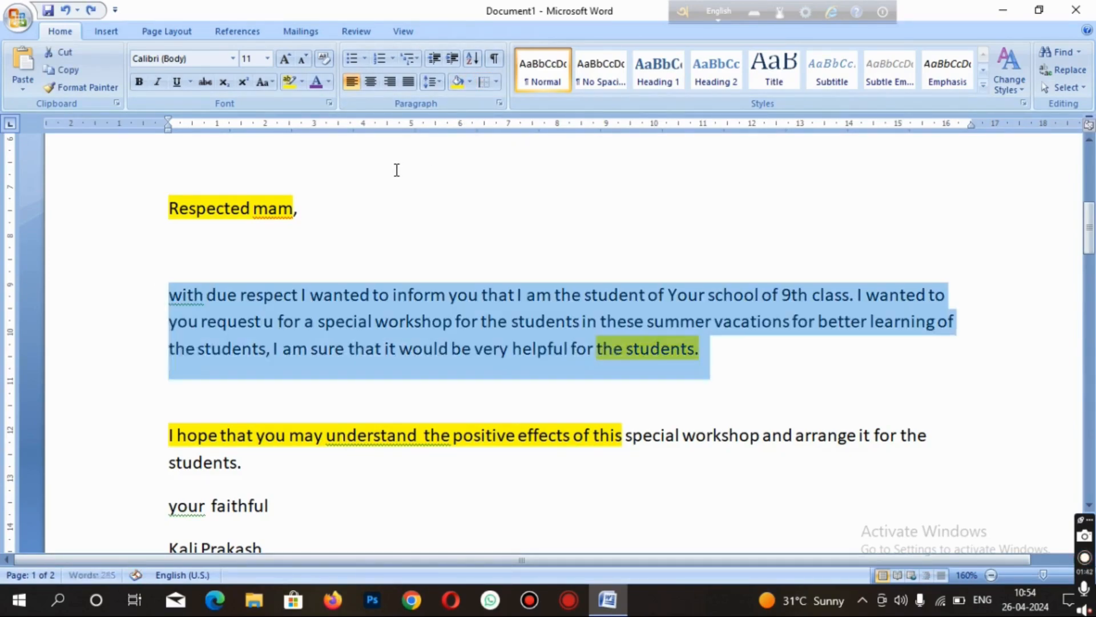
# Step: Apply a right border to the "with due respect" paragraph and justify its text
pyautogui.click(496, 84)
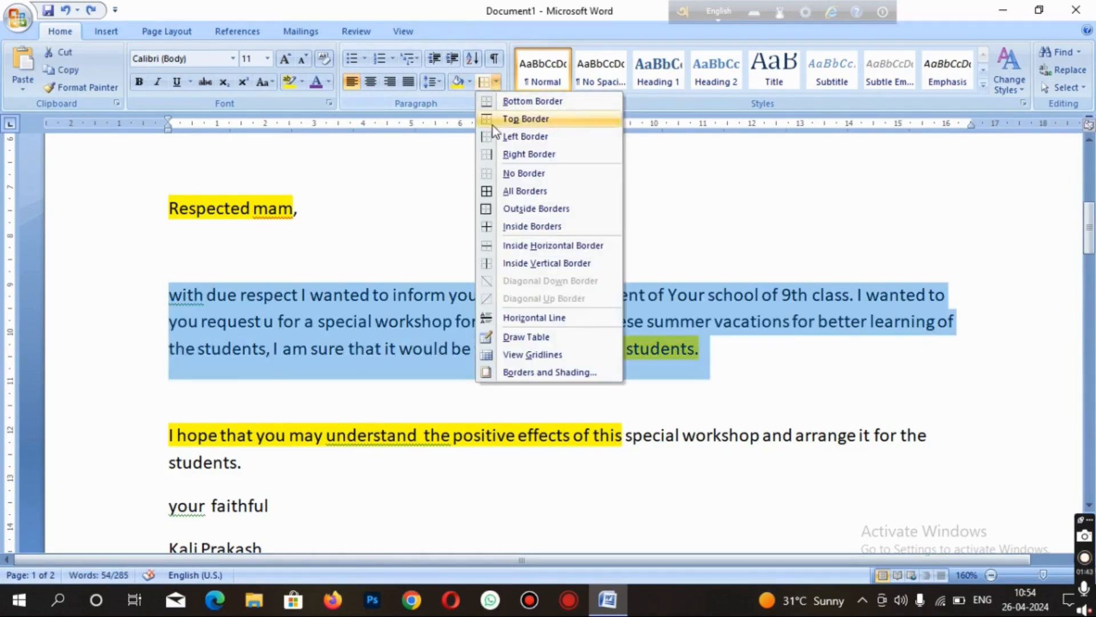
pyautogui.click(507, 156)
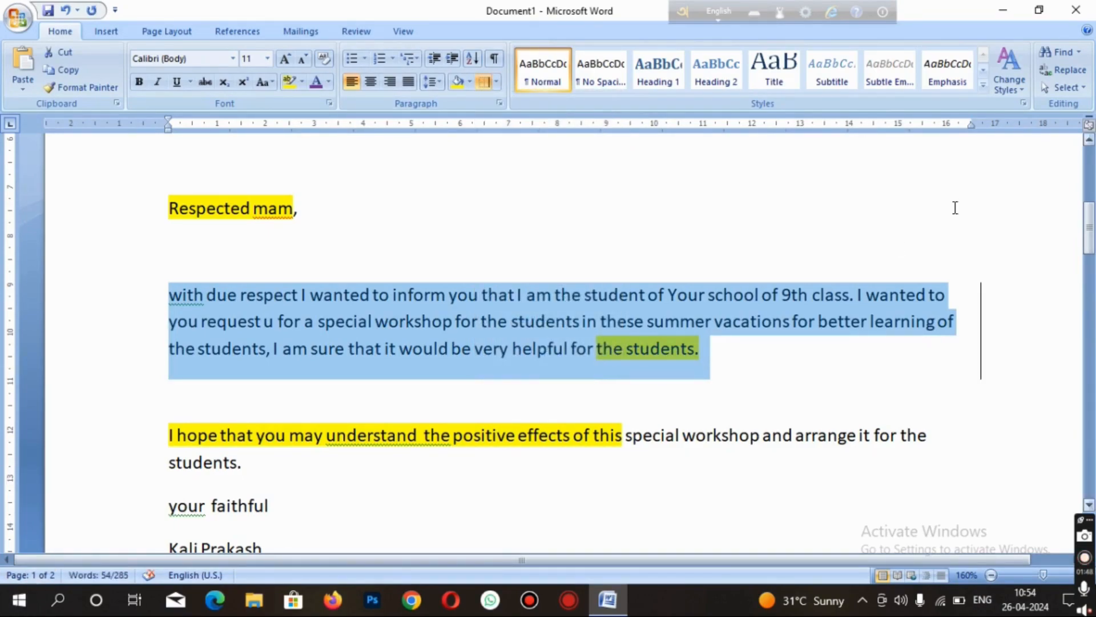
pyautogui.click(413, 86)
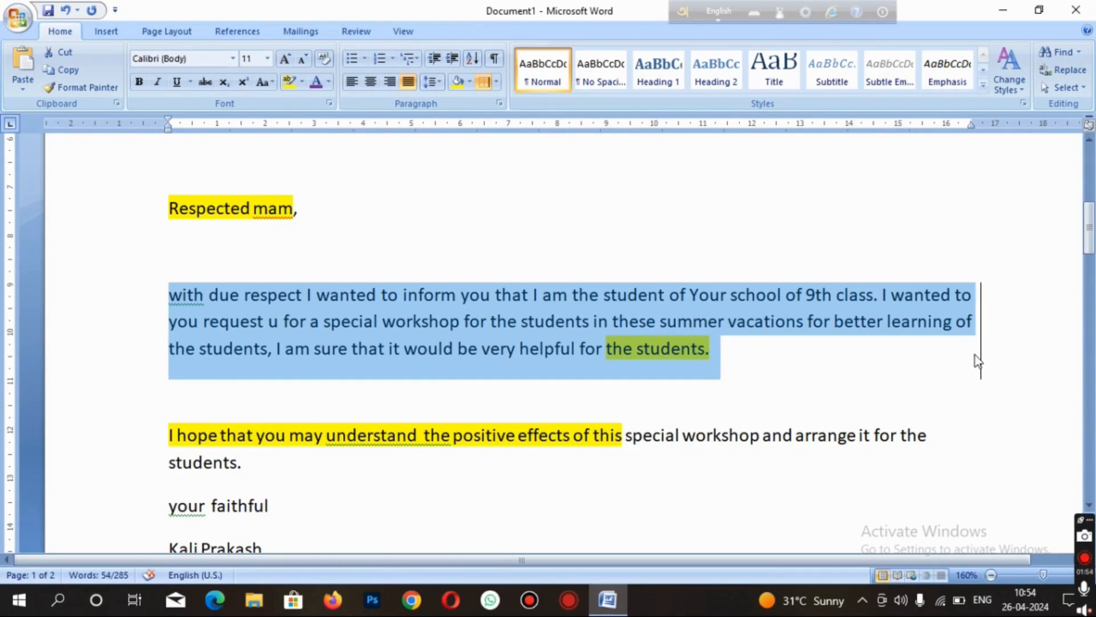
pyautogui.click(959, 344)
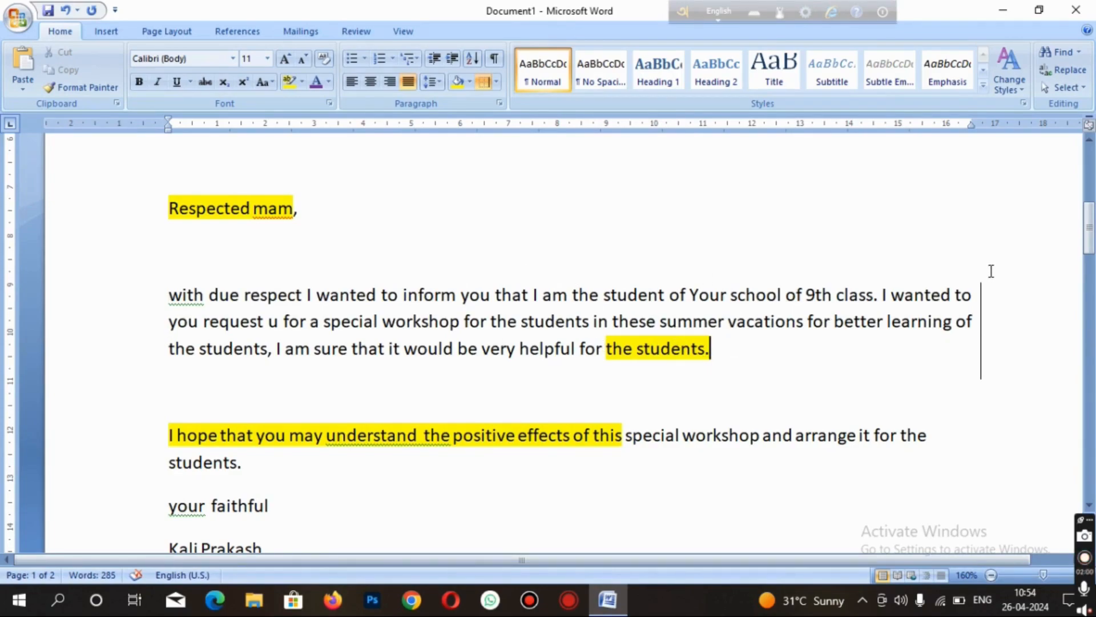
# Step: Remove the border from the letter's whole "with due respect" paragraph using No Border
pyautogui.click(497, 82)
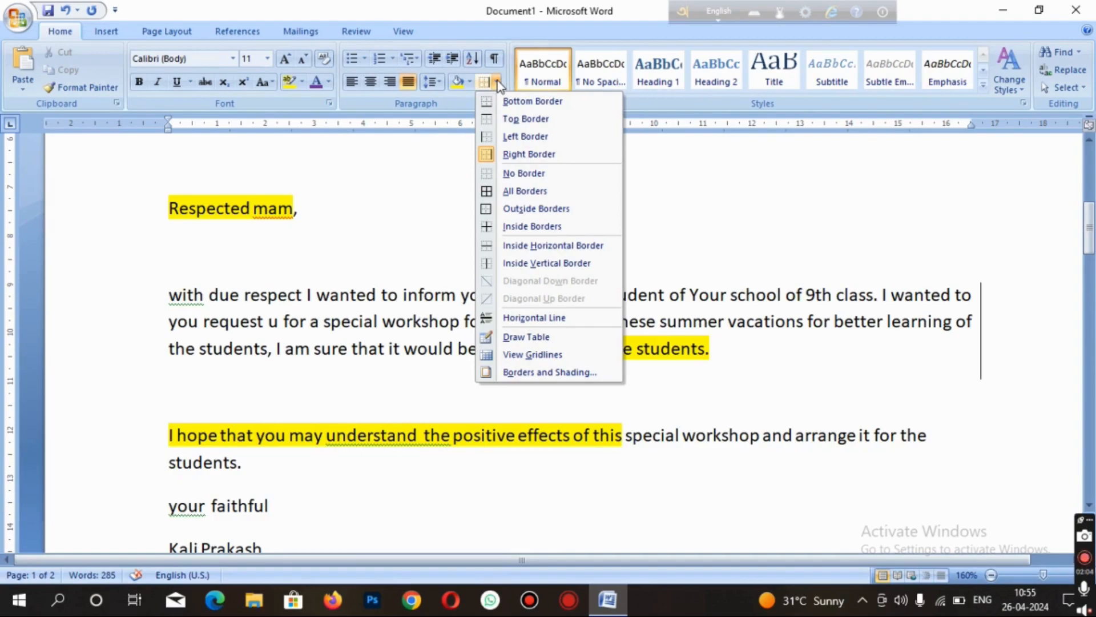
pyautogui.click(166, 295)
pyautogui.moveTo(165, 294); pyautogui.dragTo(716, 360)
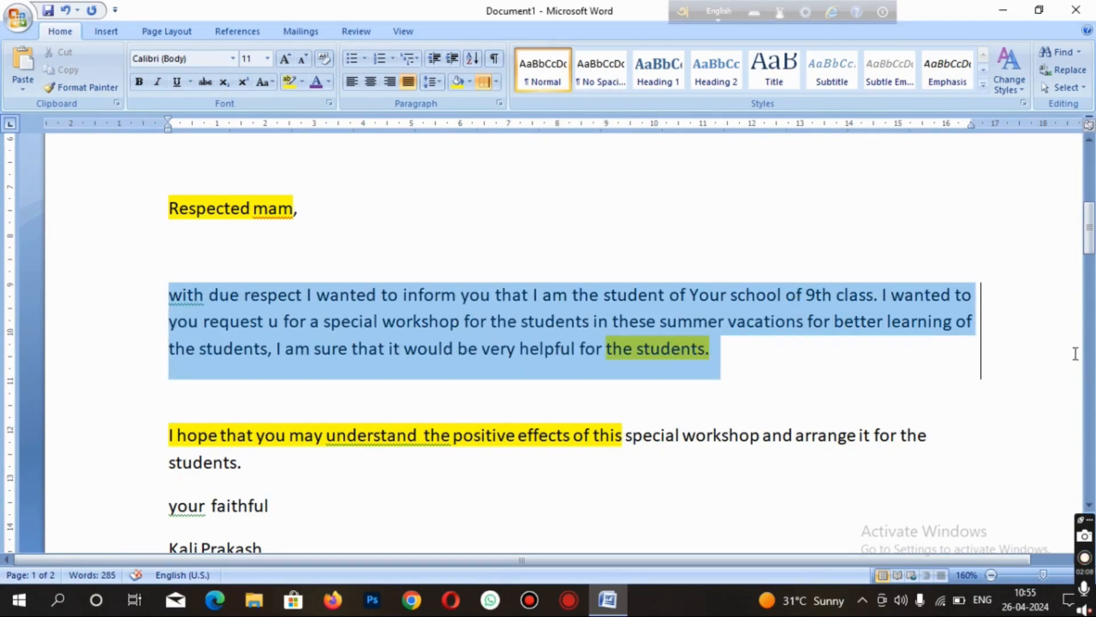
pyautogui.click(495, 82)
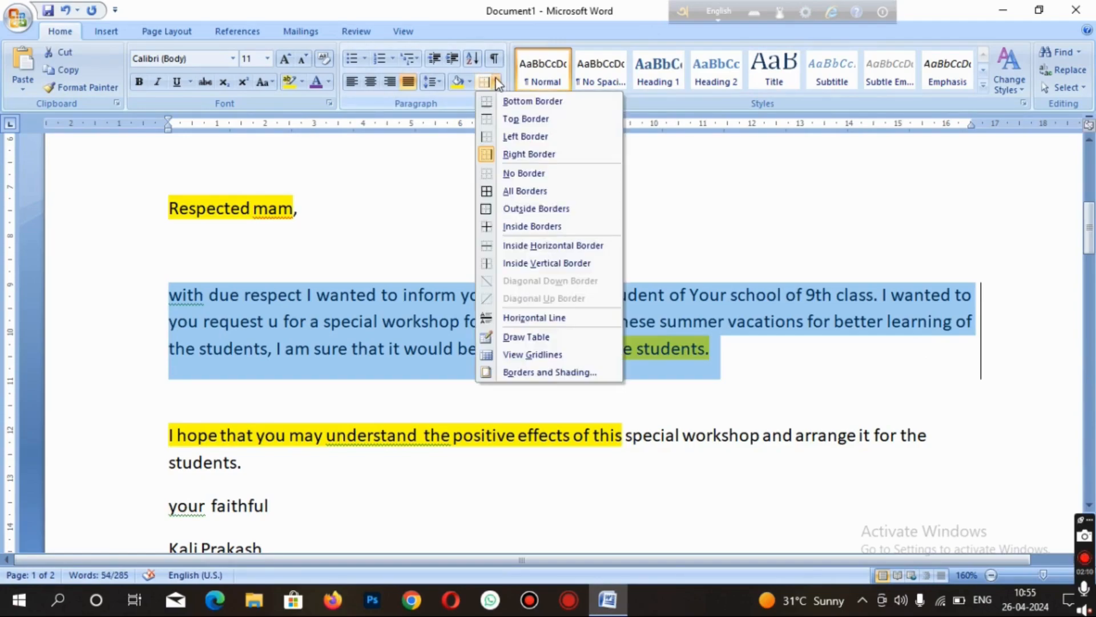
pyautogui.click(522, 175)
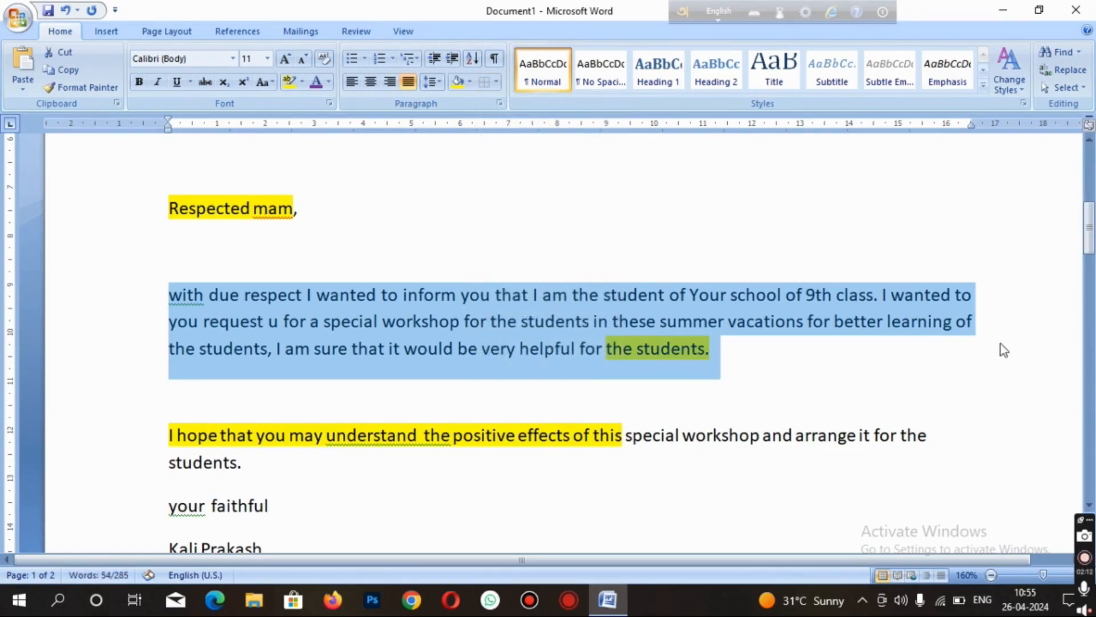
# Step: Apply All Borders to the sample text, from "On the Insert tab" to the end of "Quick Style Set command"
pyautogui.click(496, 86)
pyautogui.scroll(4, 679, 327)
pyautogui.click(729, 315)
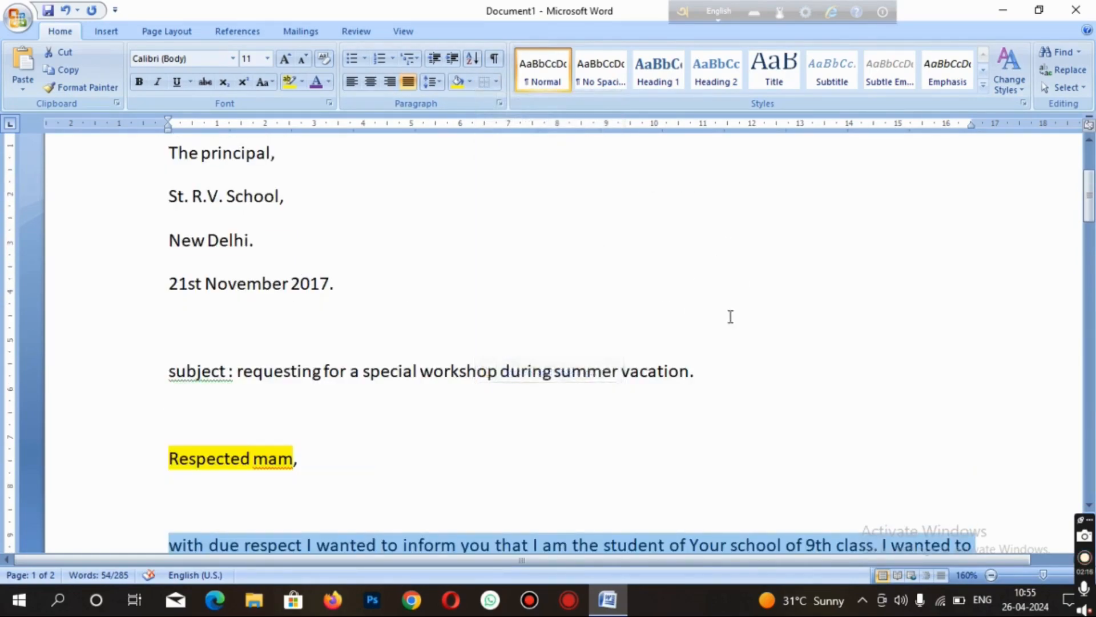
pyautogui.scroll(-7, 730, 316)
pyautogui.scroll(-4, 730, 317)
pyautogui.scroll(1, 725, 311)
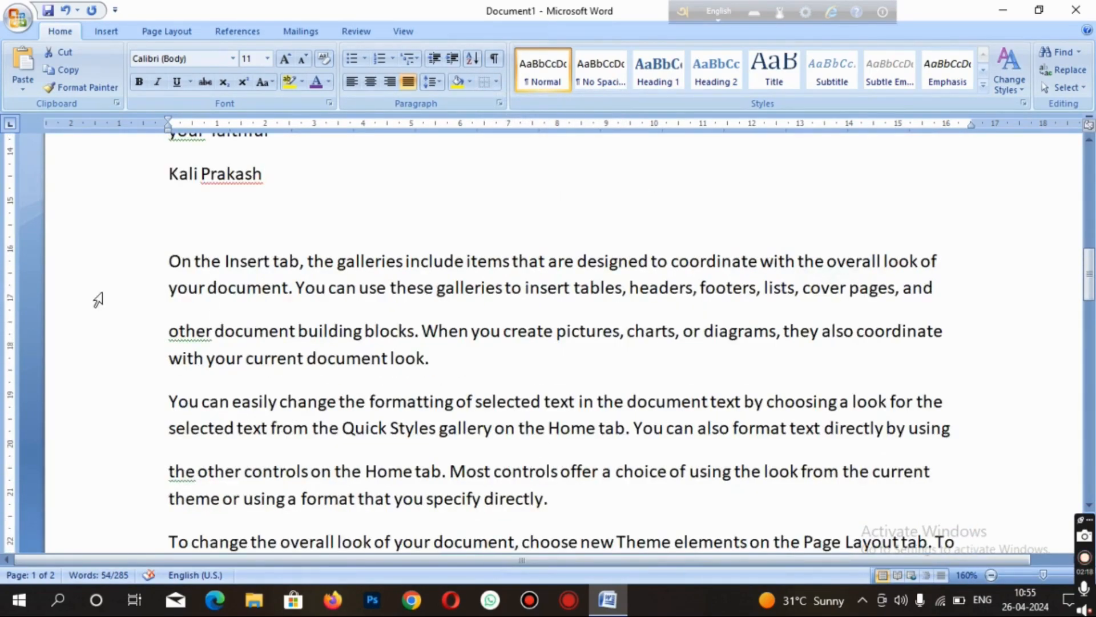
pyautogui.moveTo(165, 251); pyautogui.dragTo(984, 462)
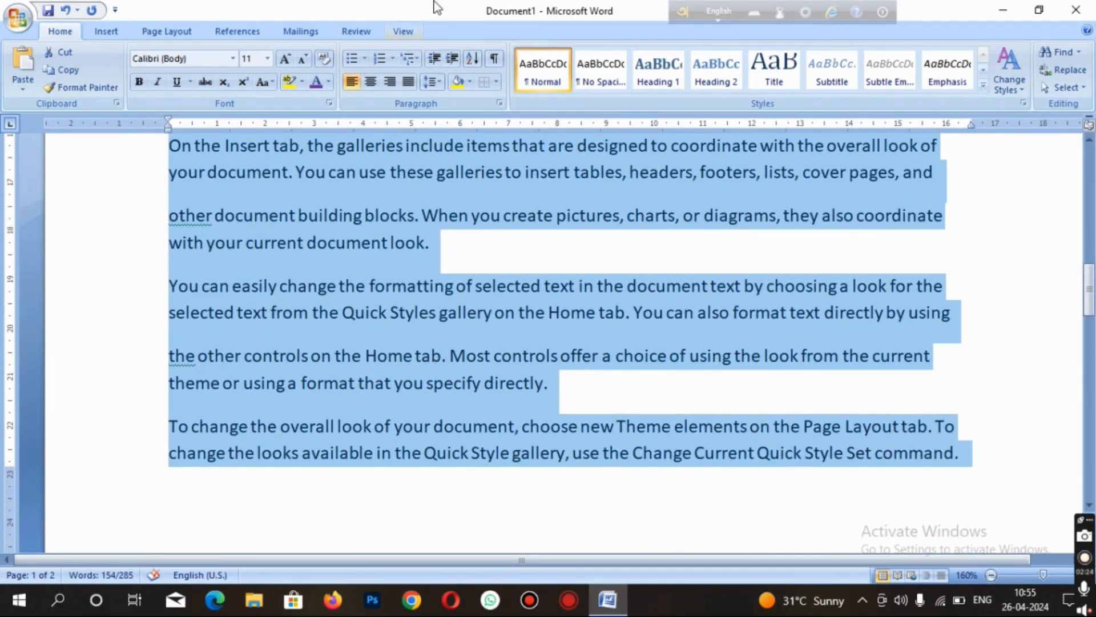
pyautogui.click(497, 82)
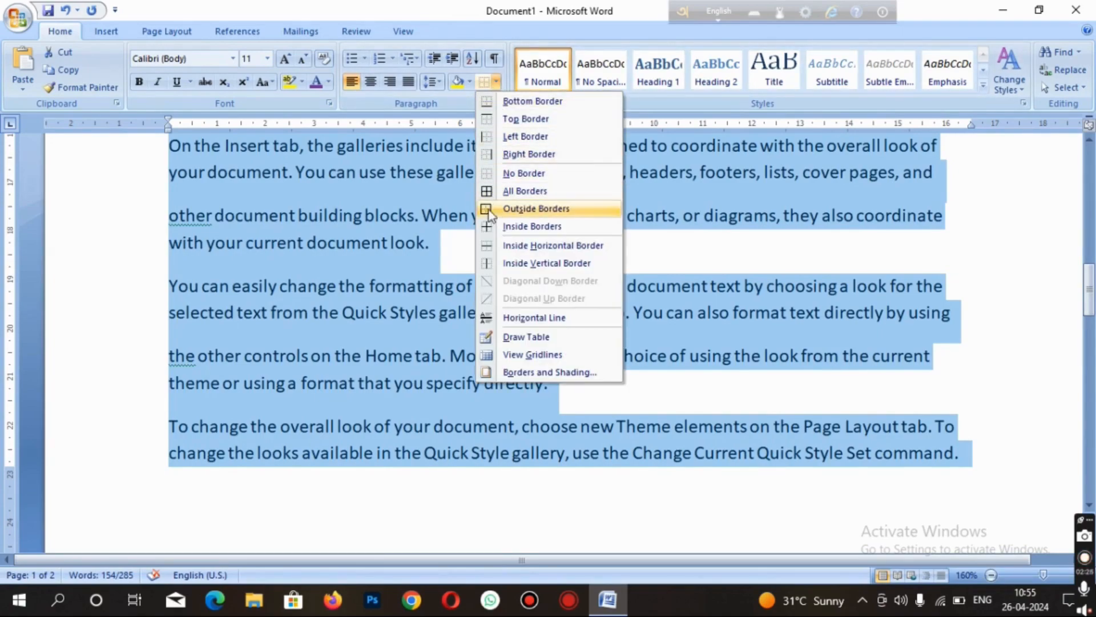
pyautogui.click(510, 192)
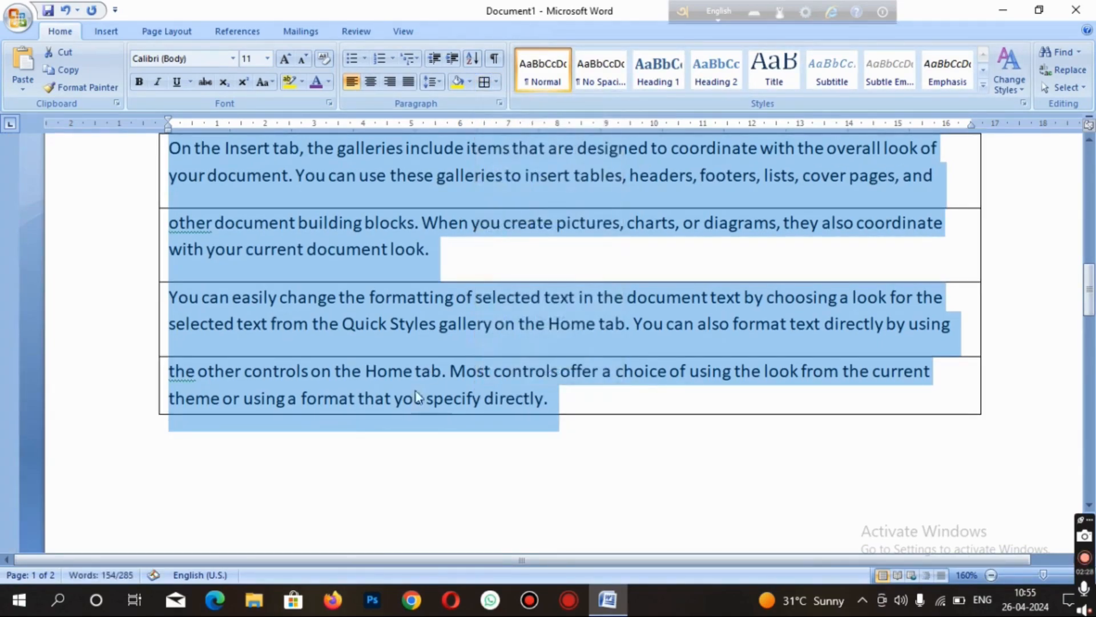
pyautogui.click(301, 383)
pyautogui.scroll(3, 512, 352)
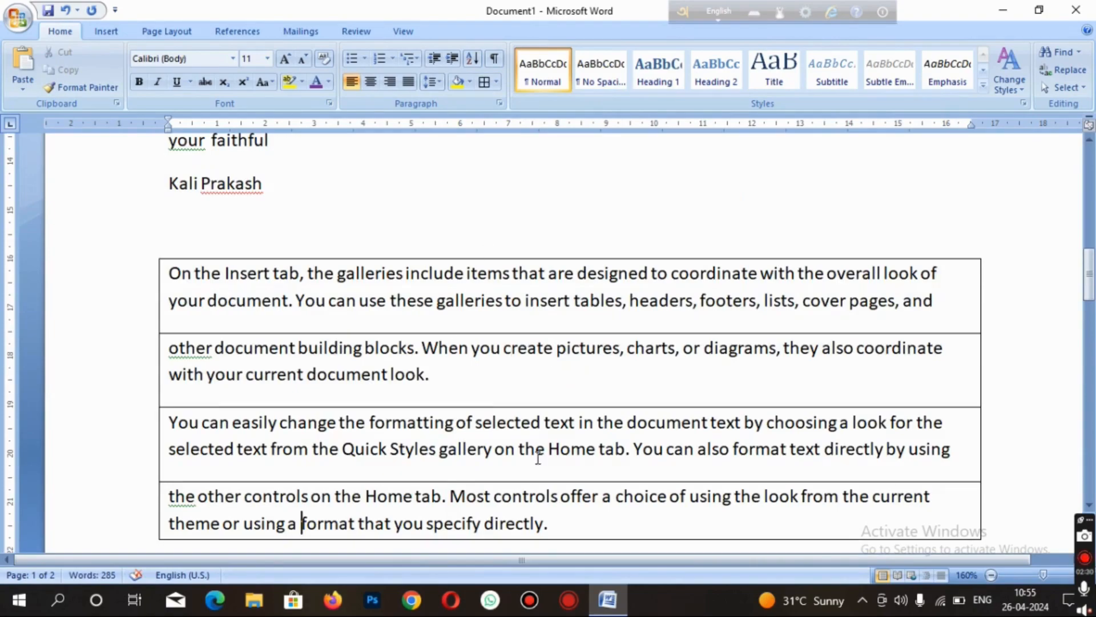
pyautogui.scroll(-2, 529, 460)
pyautogui.scroll(2, 571, 445)
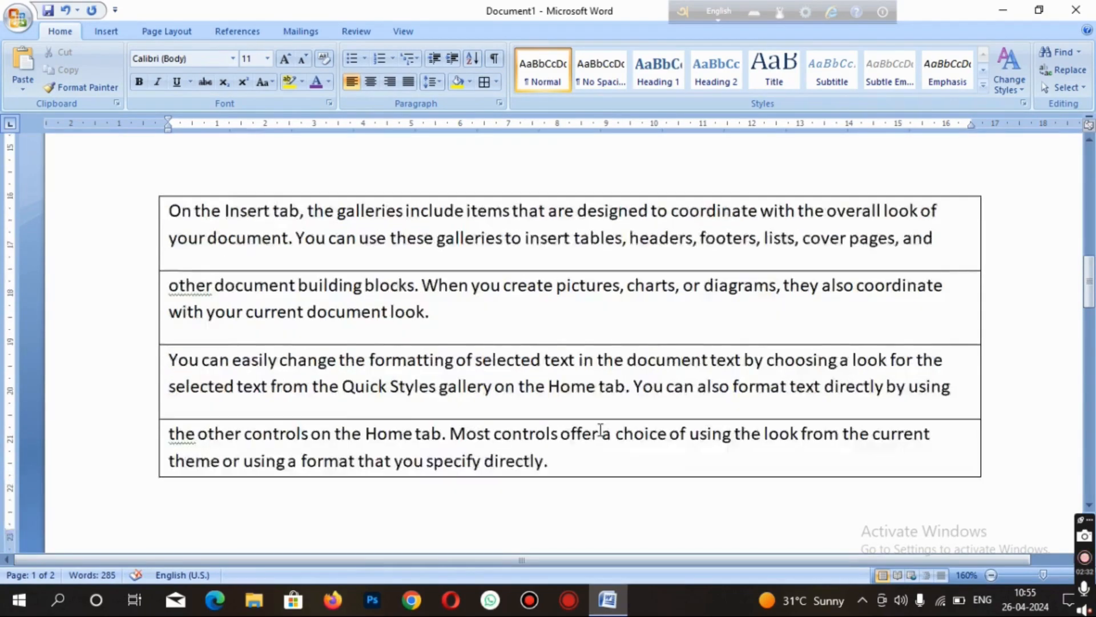
pyautogui.scroll(-1, 599, 428)
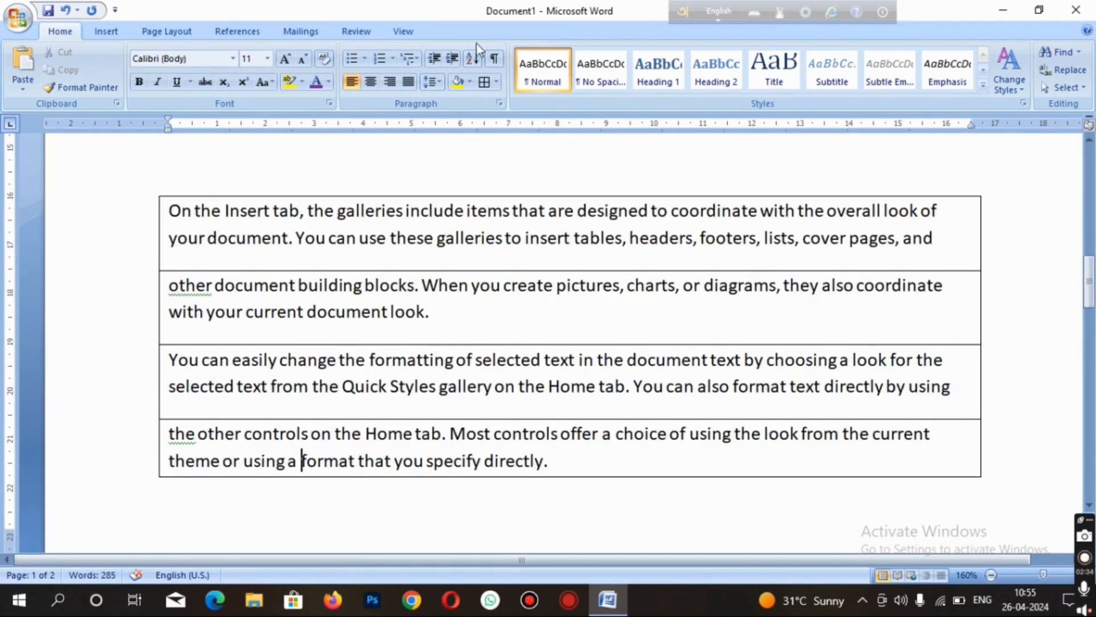
pyautogui.click(496, 82)
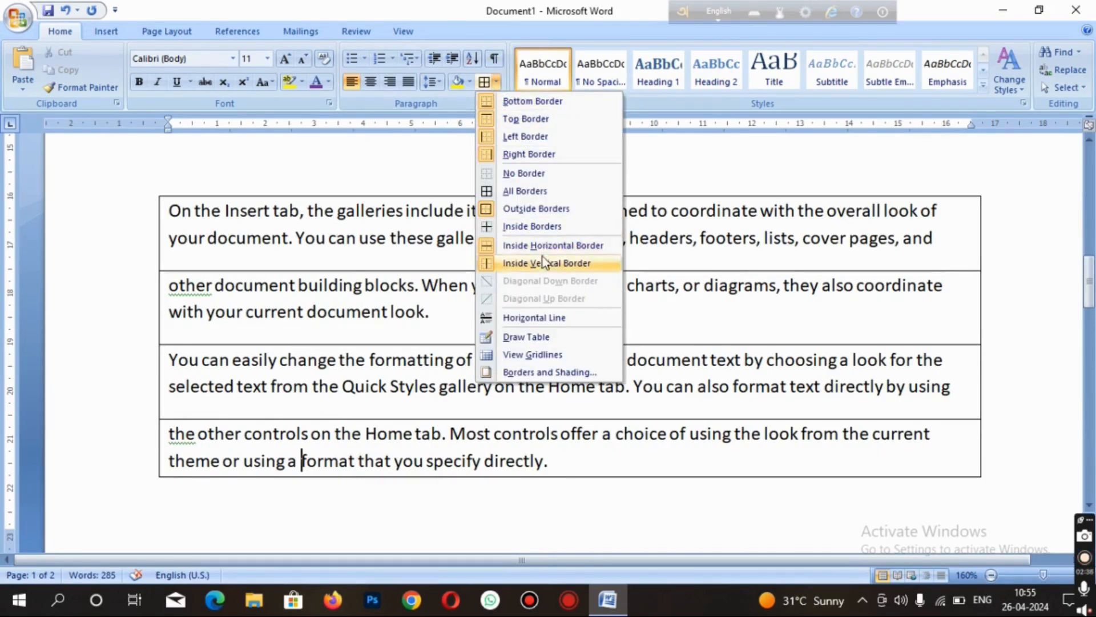
pyautogui.click(659, 158)
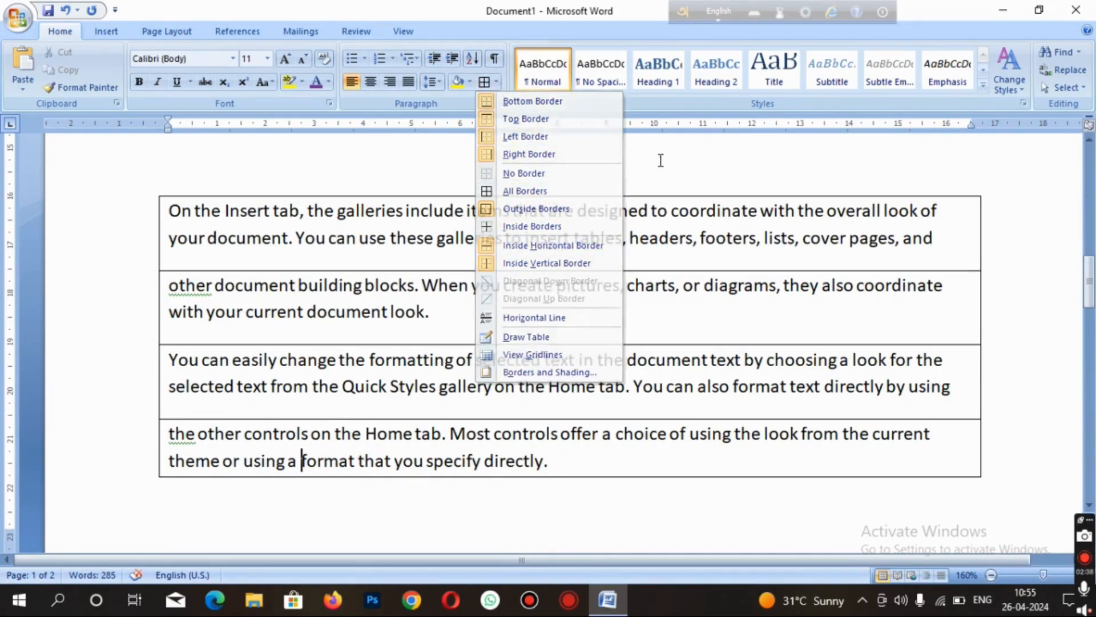
pyautogui.click(496, 82)
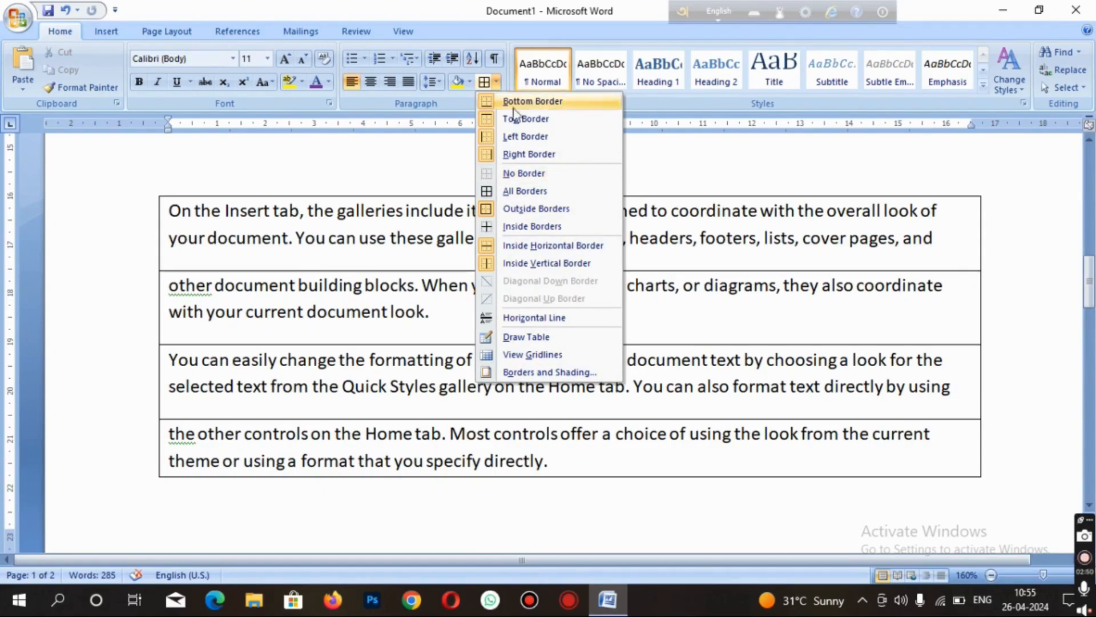
pyautogui.click(663, 166)
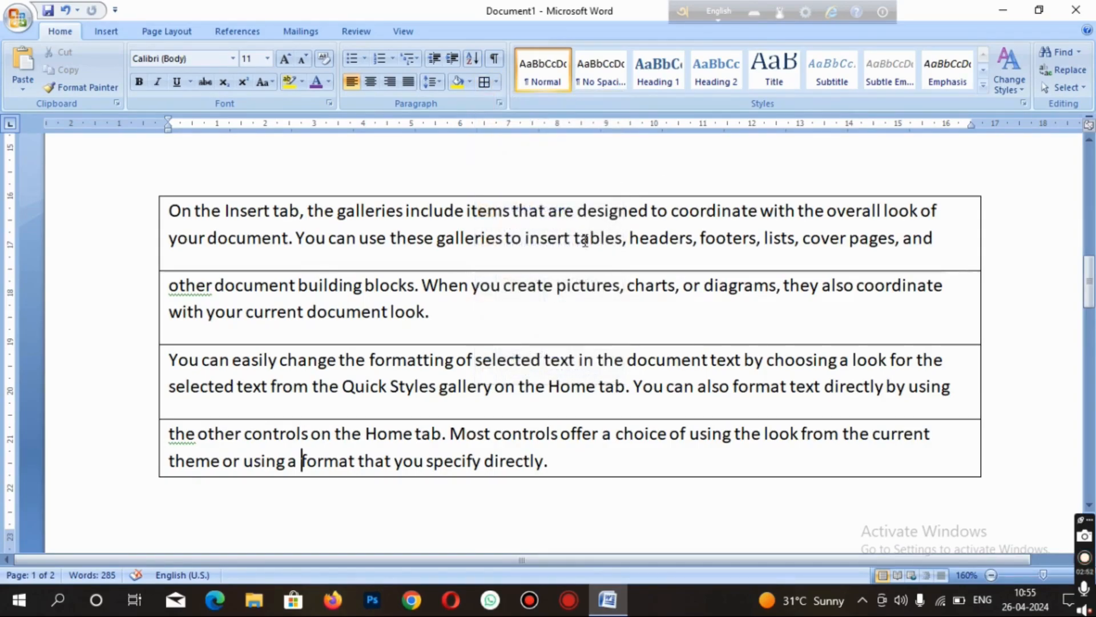
pyautogui.scroll(3, 507, 292)
pyautogui.scroll(10, 506, 292)
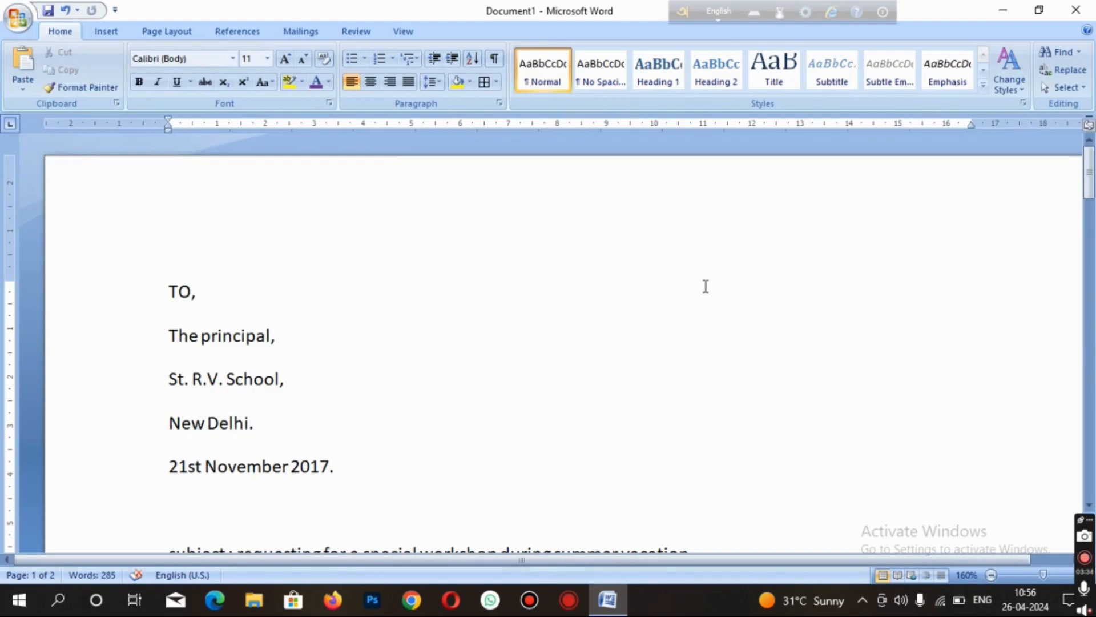
pyautogui.scroll(-3, 705, 286)
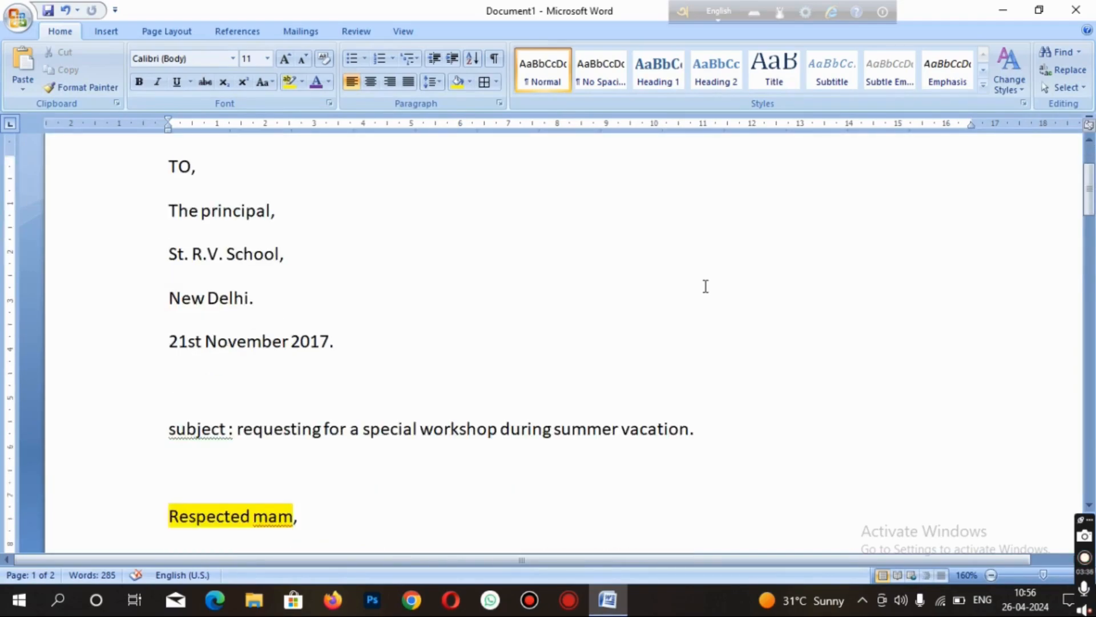
pyautogui.scroll(-15, 706, 287)
pyautogui.scroll(15, 706, 286)
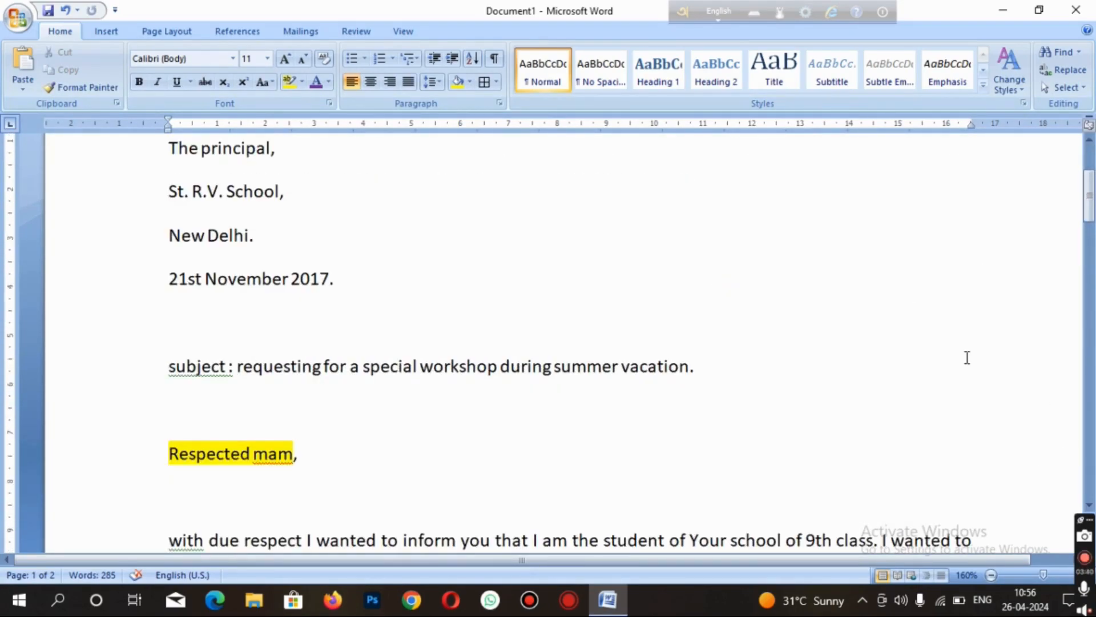
pyautogui.scroll(-3, 1071, 447)
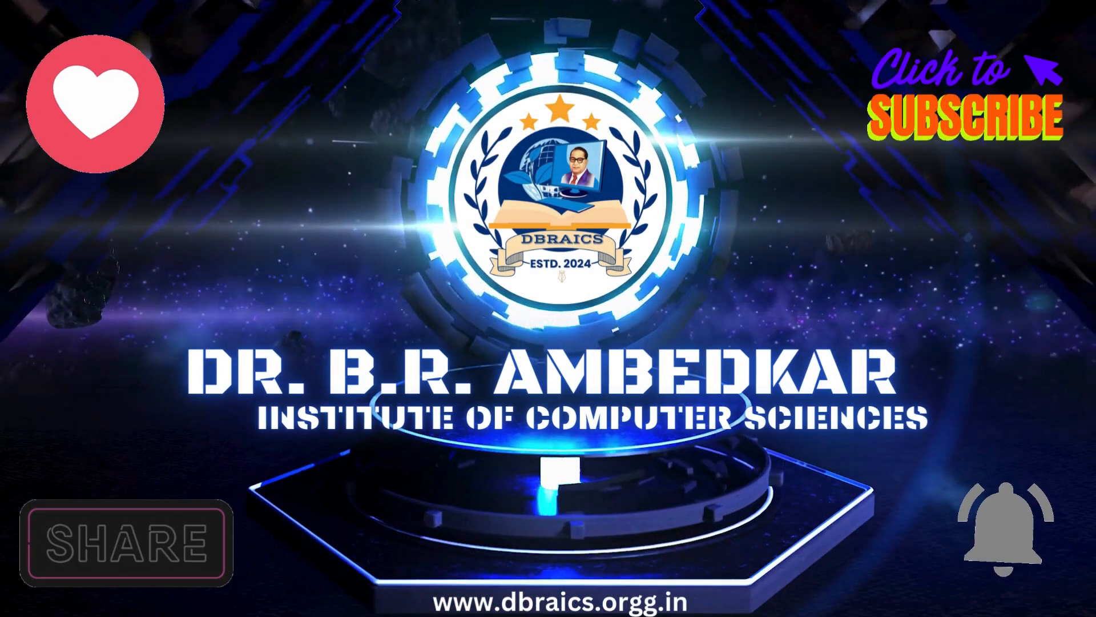